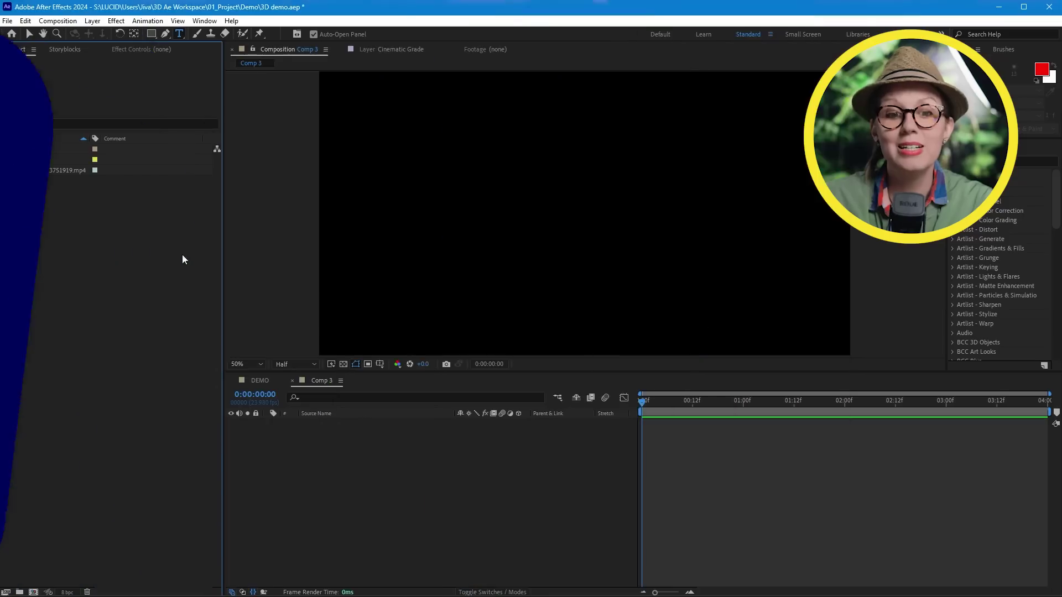
# Step: Create a 1920x1080, 29.97 fps, four-second composition that uses the Advanced 3D renderer
pyautogui.click(155, 251)
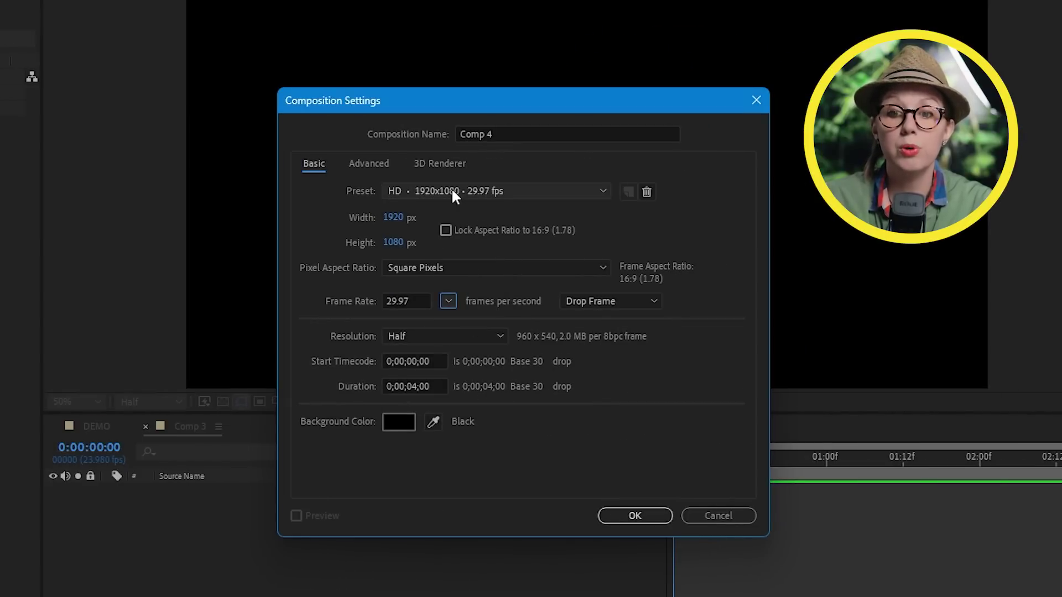
pyautogui.click(440, 163)
pyautogui.click(437, 238)
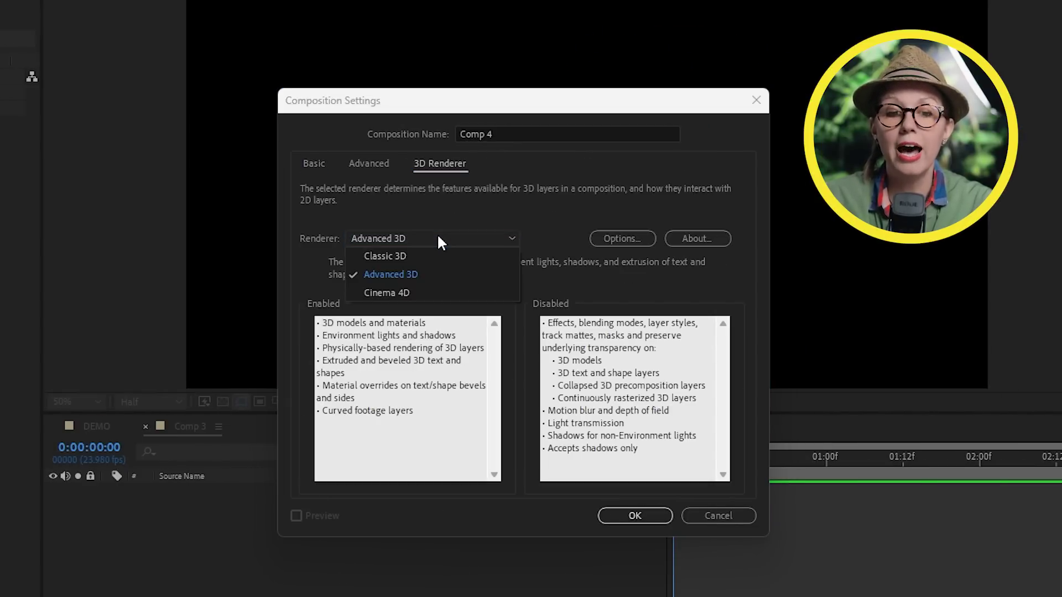
pyautogui.click(414, 275)
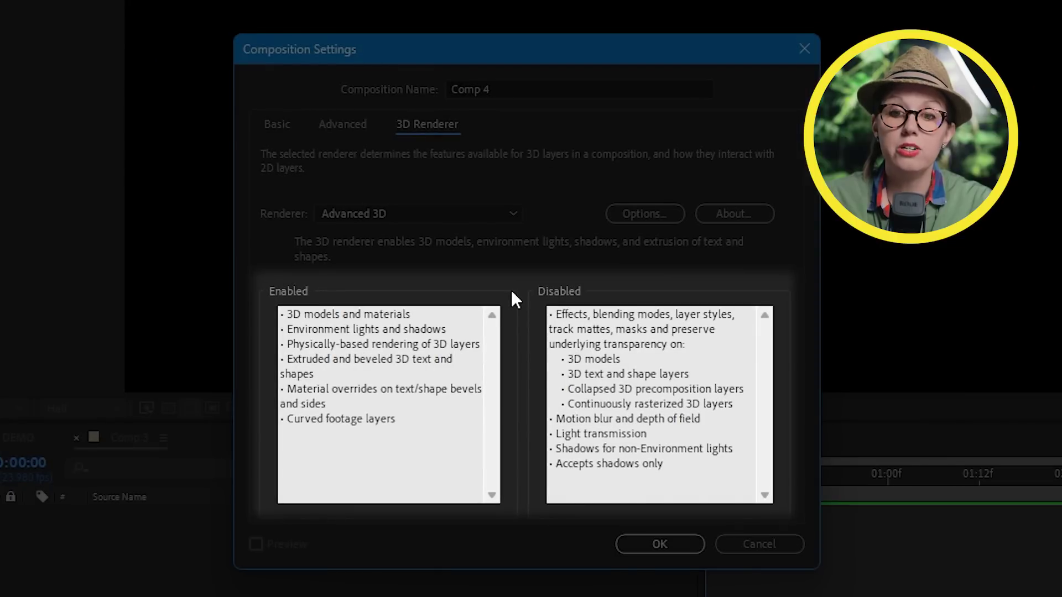
pyautogui.moveTo(393, 419); pyautogui.dragTo(298, 327)
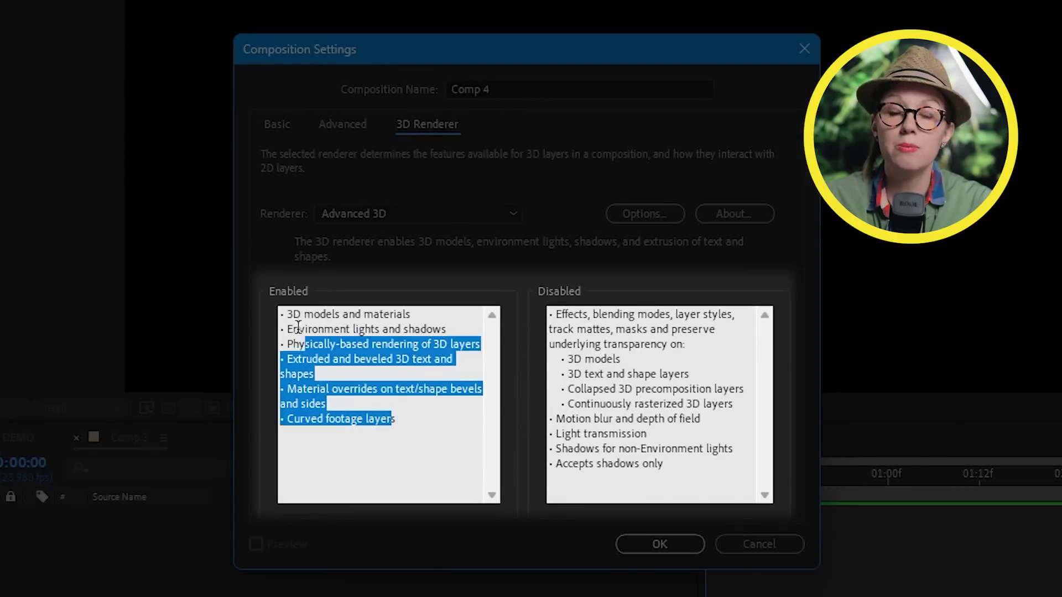
pyautogui.moveTo(691, 476); pyautogui.dragTo(582, 536)
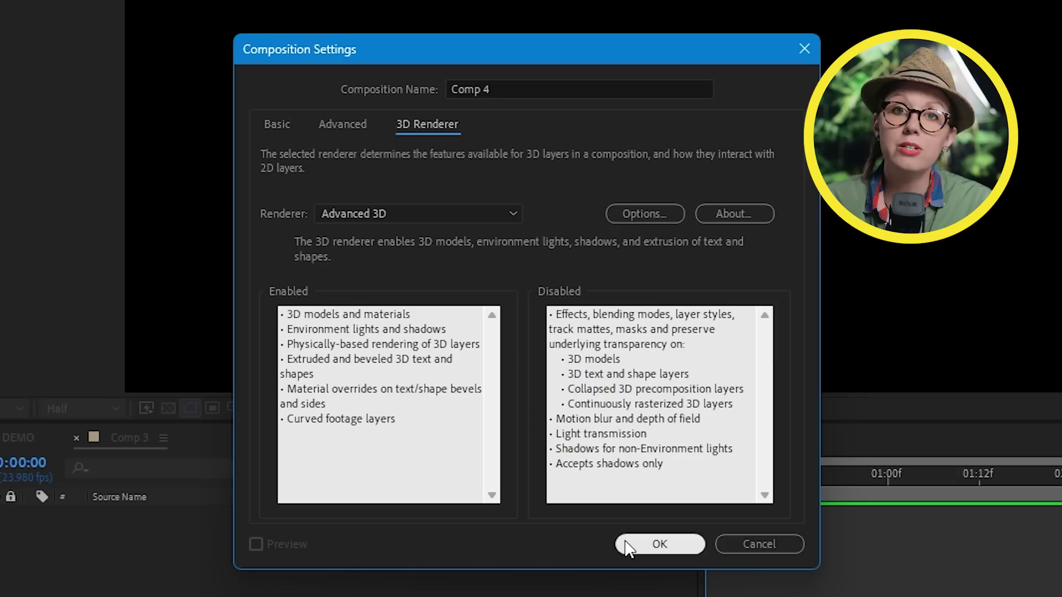
pyautogui.click(631, 540)
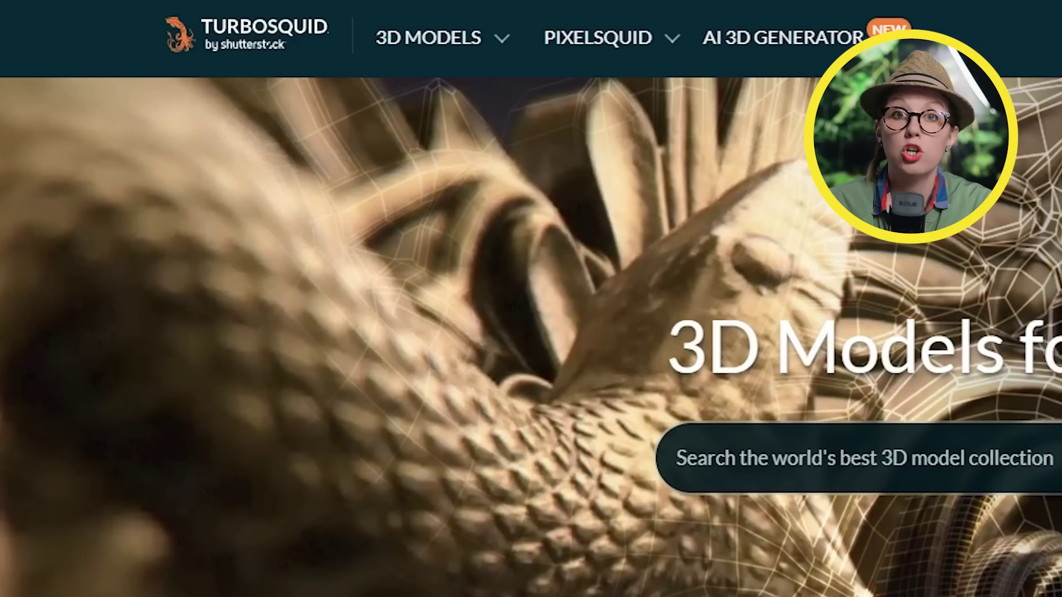
# Step: Browse TurboSquid's free 3D models and download the Canon AT-1 Retro Camera model from Sketchfab
pyautogui.scroll(-8, 936, 261)
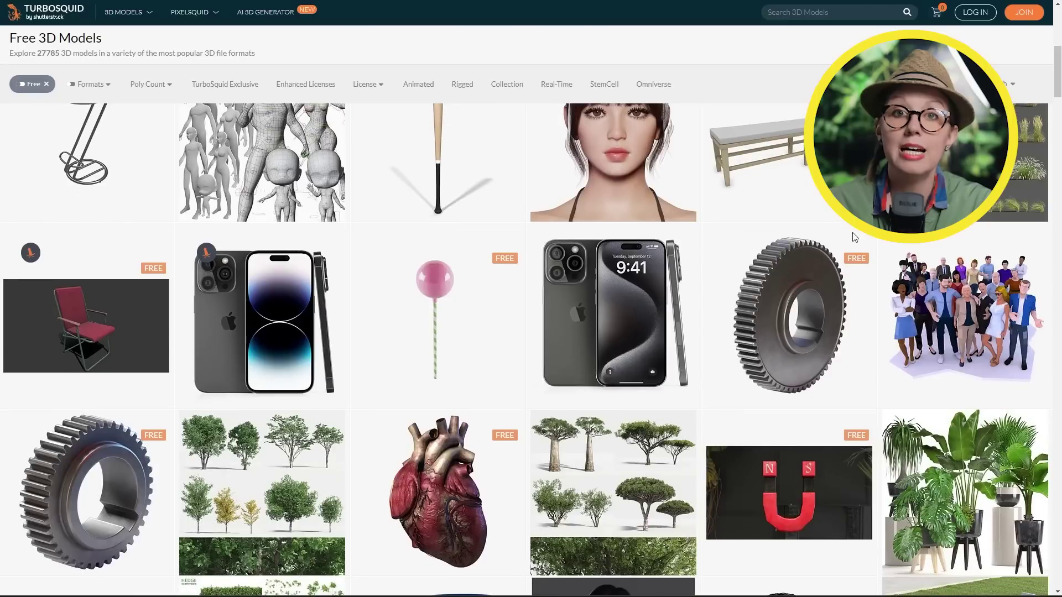
pyautogui.moveTo(592, 323)
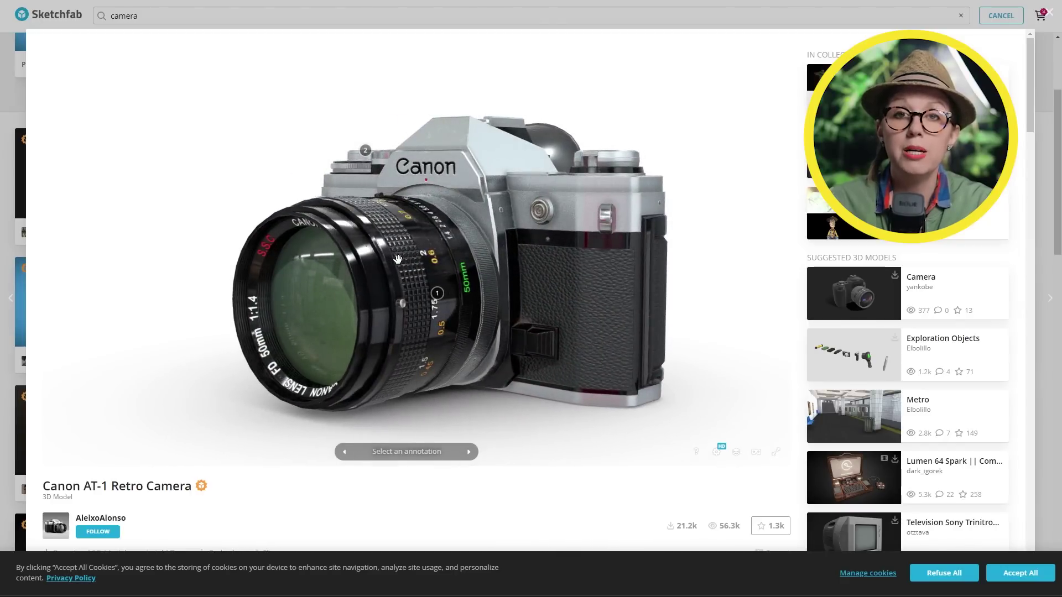
pyautogui.scroll(-5, 569, 512)
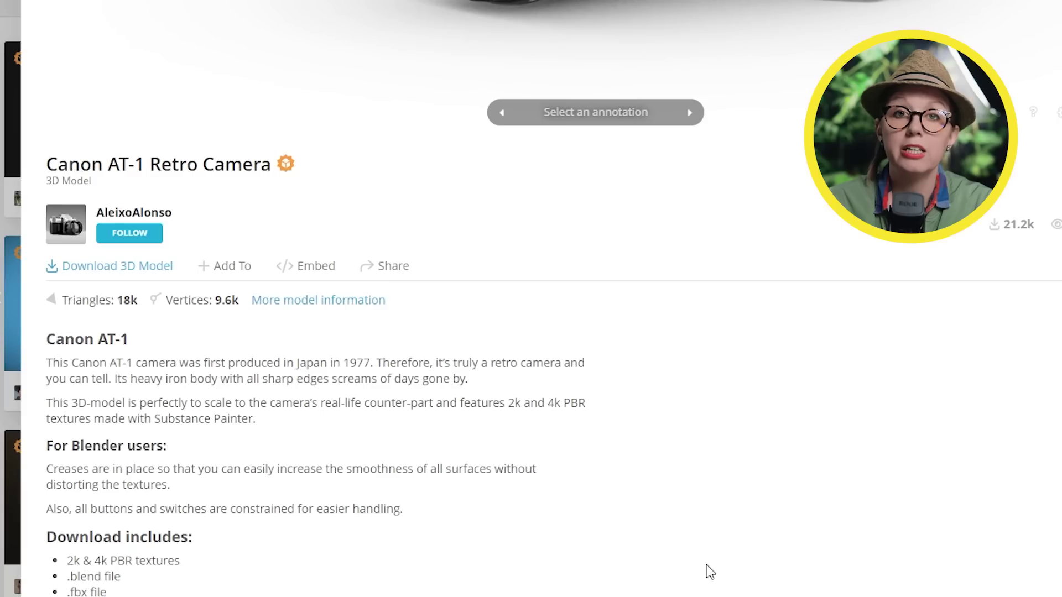
pyautogui.click(126, 267)
# Step: Import canon_at-1_retro_camera.glb into the After Effects project and add it as a layer in Comp 4
pyautogui.moveTo(617, 477); pyautogui.dragTo(635, 486)
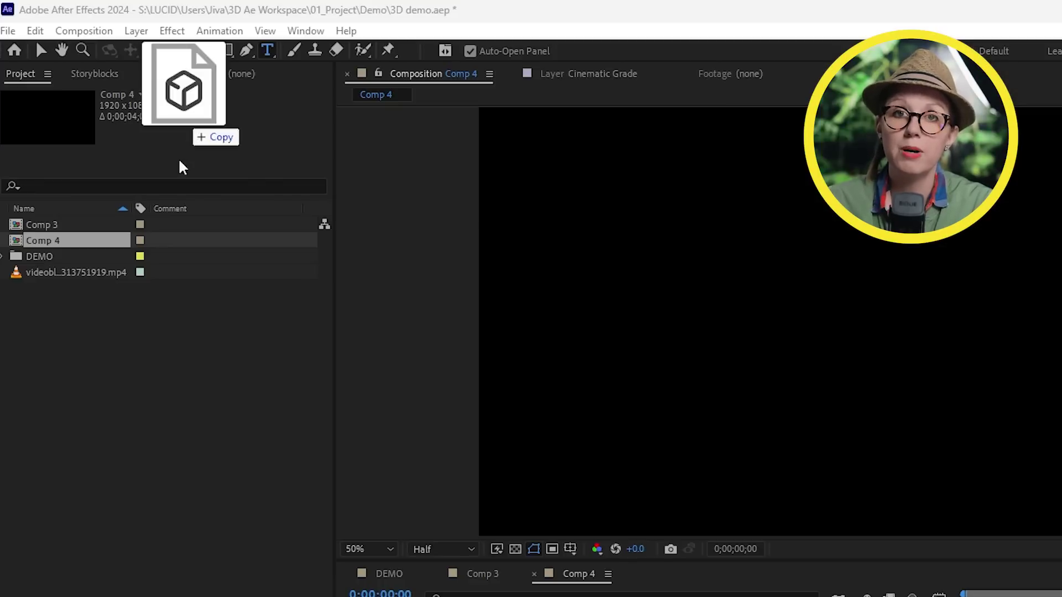
pyautogui.moveTo(192, 121); pyautogui.dragTo(135, 352)
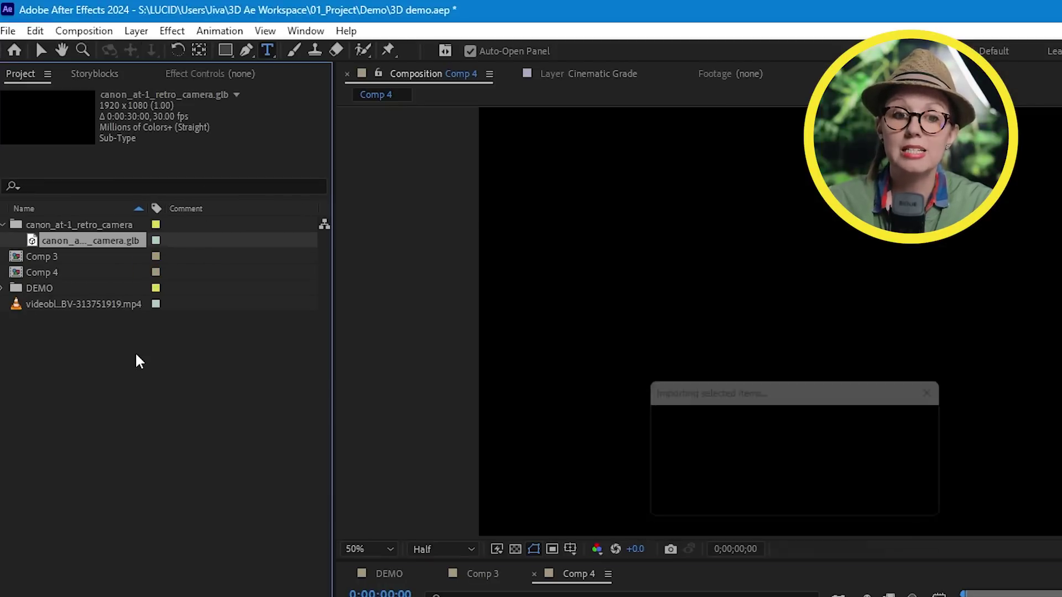
pyautogui.moveTo(88, 241); pyautogui.dragTo(566, 595)
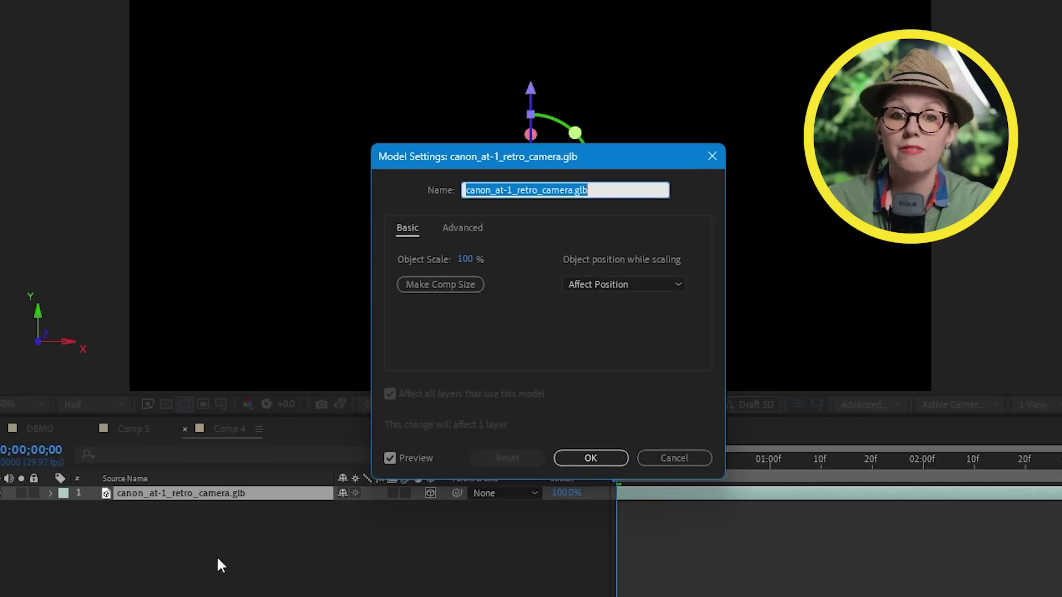
# Step: Fit the camera model to the comp size, enlarge its object scale further and accept the model settings
pyautogui.click(454, 285)
pyautogui.moveTo(465, 151); pyautogui.dragTo(138, 185)
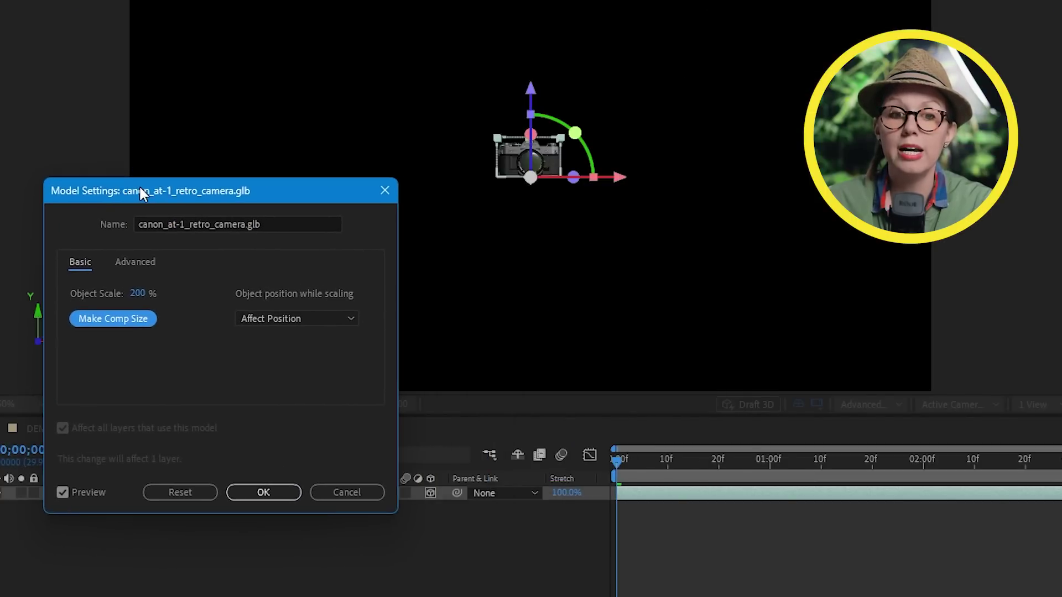
pyautogui.moveTo(267, 295); pyautogui.dragTo(530, 311)
pyautogui.click(271, 491)
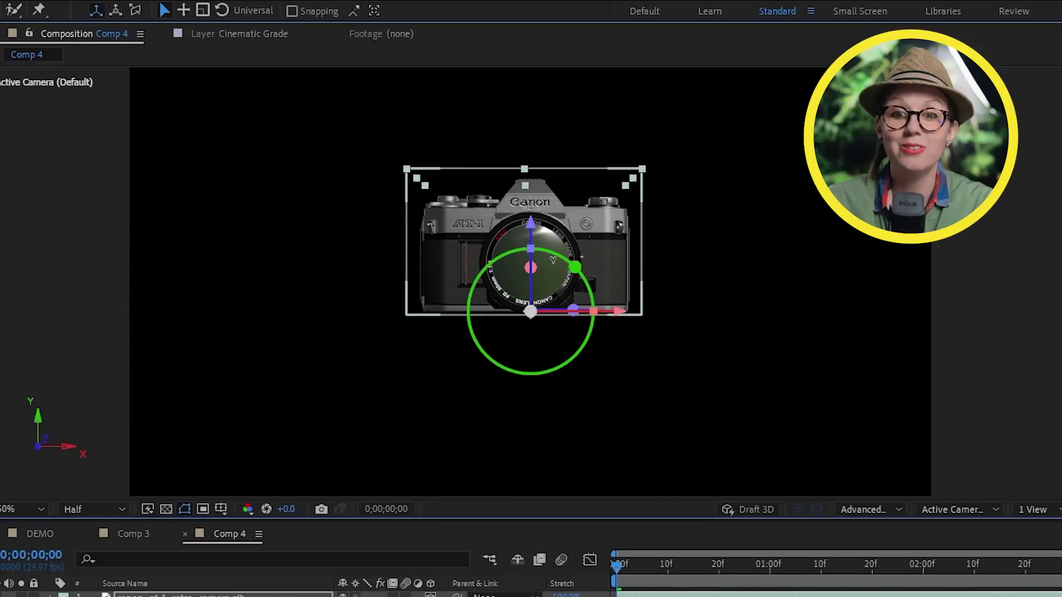
# Step: Enable Z Rotation keyframing on the camera model at the start of the comp, turn the camera with it and preview the animation
pyautogui.moveTo(552, 259); pyautogui.dragTo(415, 330)
pyautogui.hotkey('ctrl', 'z')
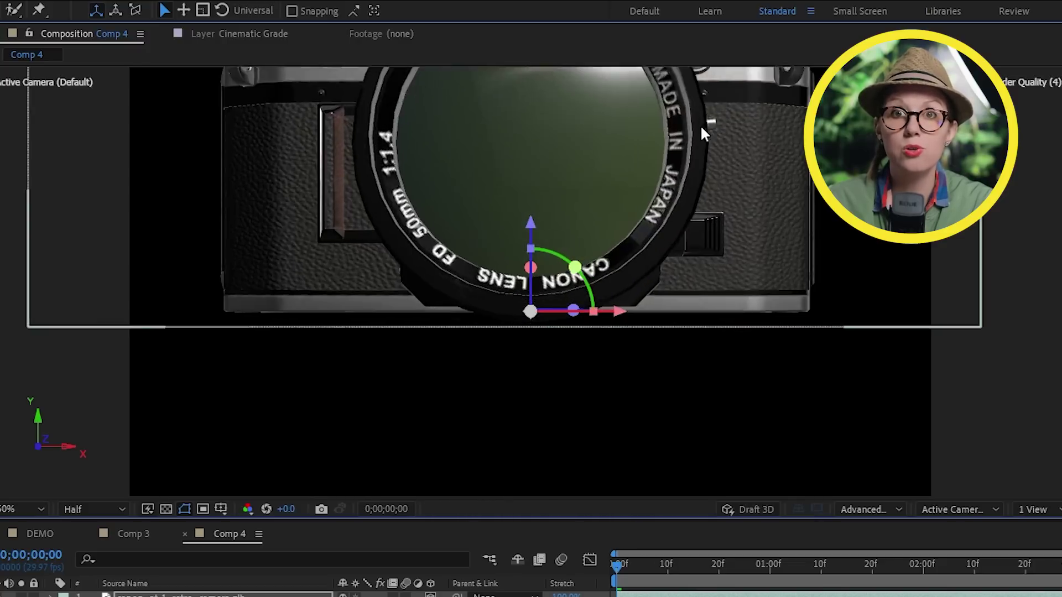
pyautogui.press('r')
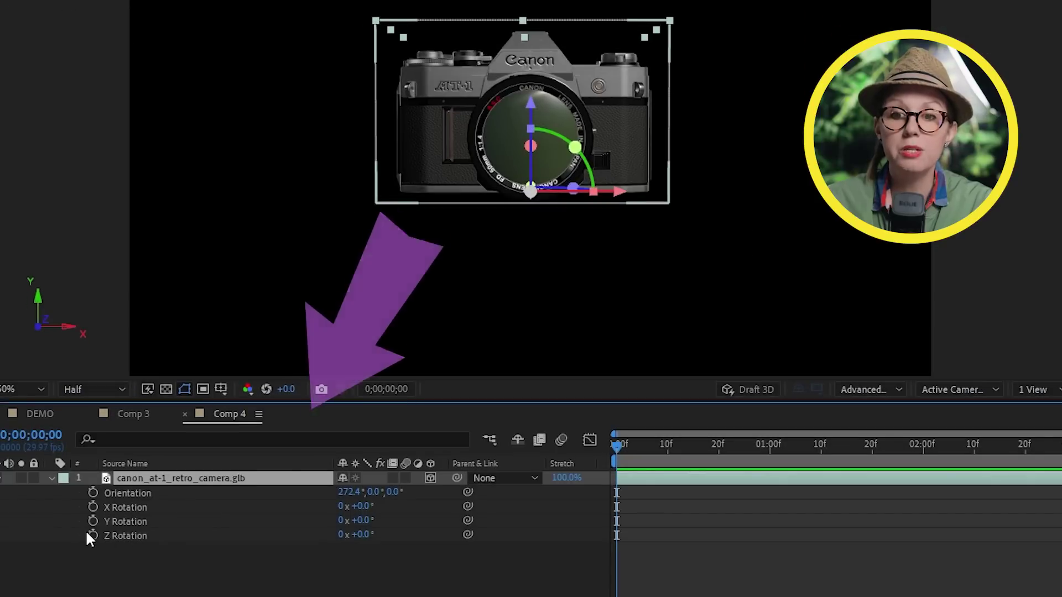
pyautogui.click(92, 535)
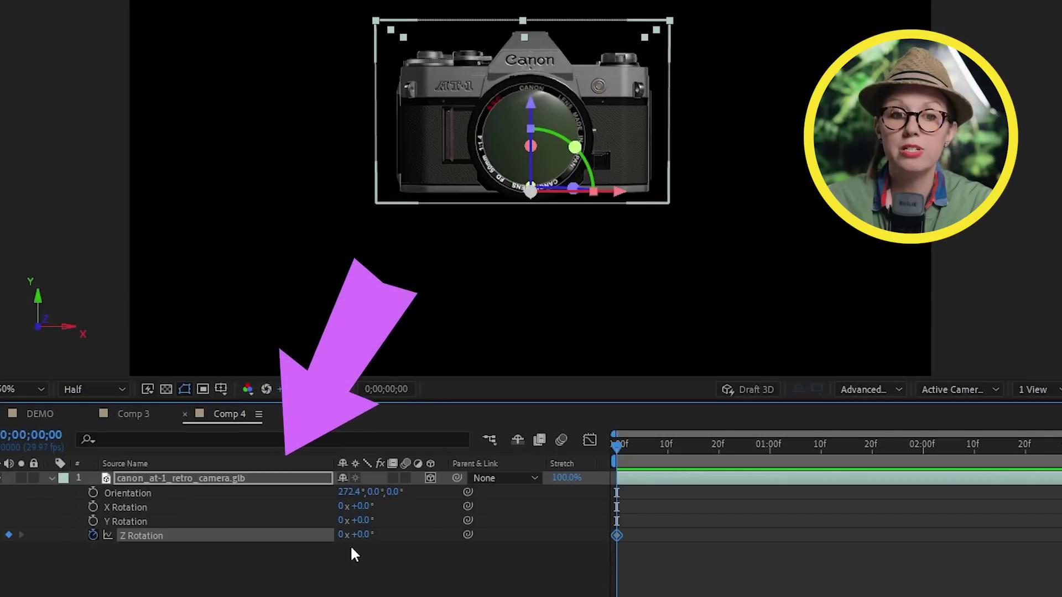
pyautogui.moveTo(352, 534); pyautogui.dragTo(365, 533)
pyautogui.press('space')
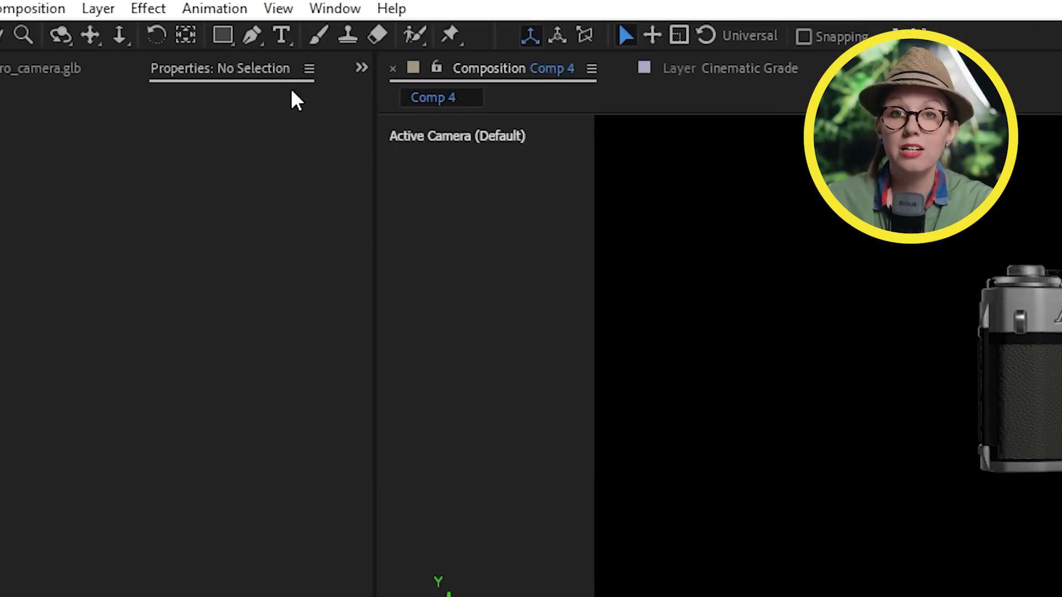
# Step: Add a text layer reading "LIKE THIS VIDEO" to the composition
pyautogui.click(274, 41)
pyautogui.click(219, 416)
pyautogui.write('LIKE THIS VIDE')
pyautogui.write('O')
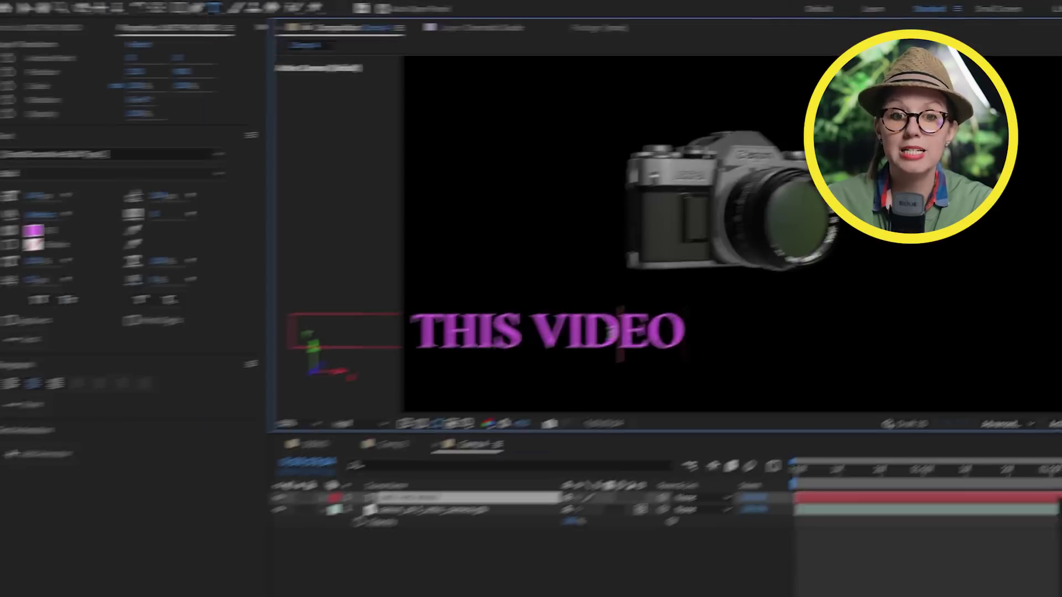
# Step: Change the whole title to a bold sans-serif font found by searching "mont" and place it centred below the camera
pyautogui.hotkey('ctrl', 'a')
pyautogui.click(117, 154)
pyautogui.write('mont')
pyautogui.click(123, 412)
pyautogui.moveTo(685, 329); pyautogui.dragTo(981, 337)
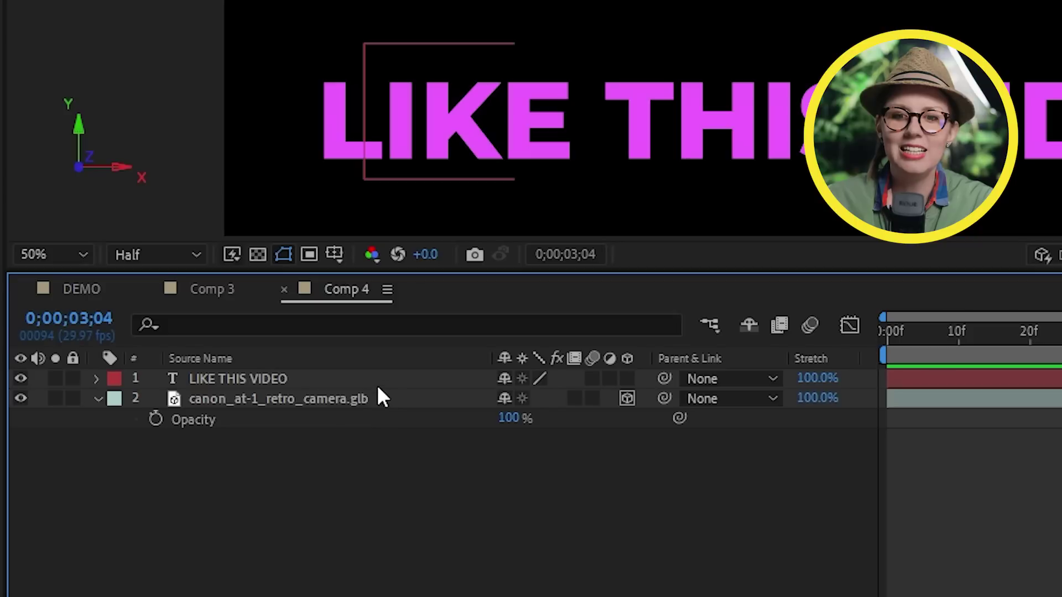
# Step: Make the LIKE THIS VIDEO layer 3D and give it a Convex bevel, bevel depth 6.4 and extrusion depth 130
pyautogui.click(381, 382)
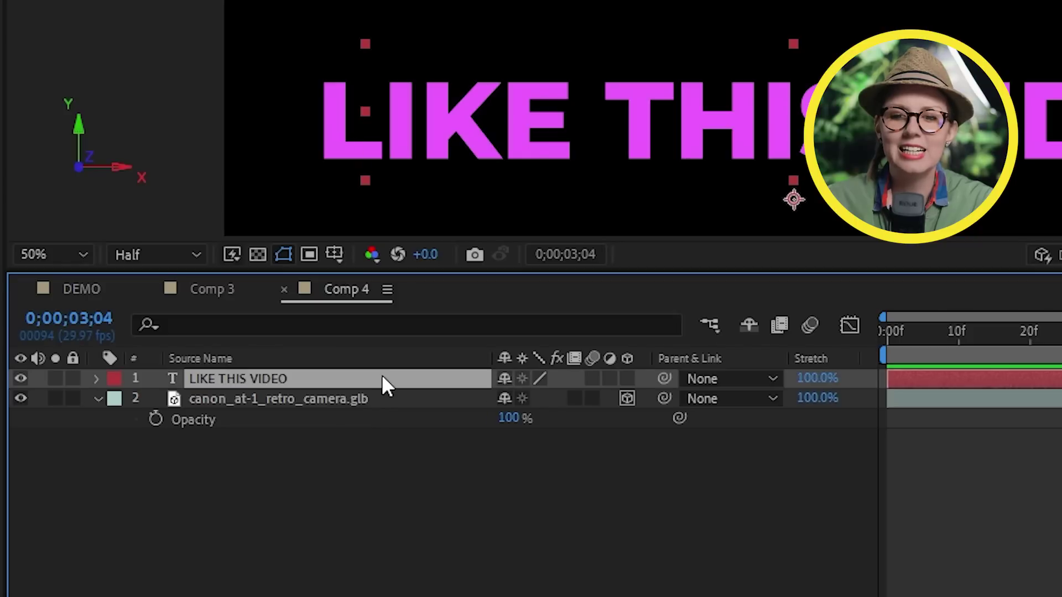
pyautogui.click(628, 378)
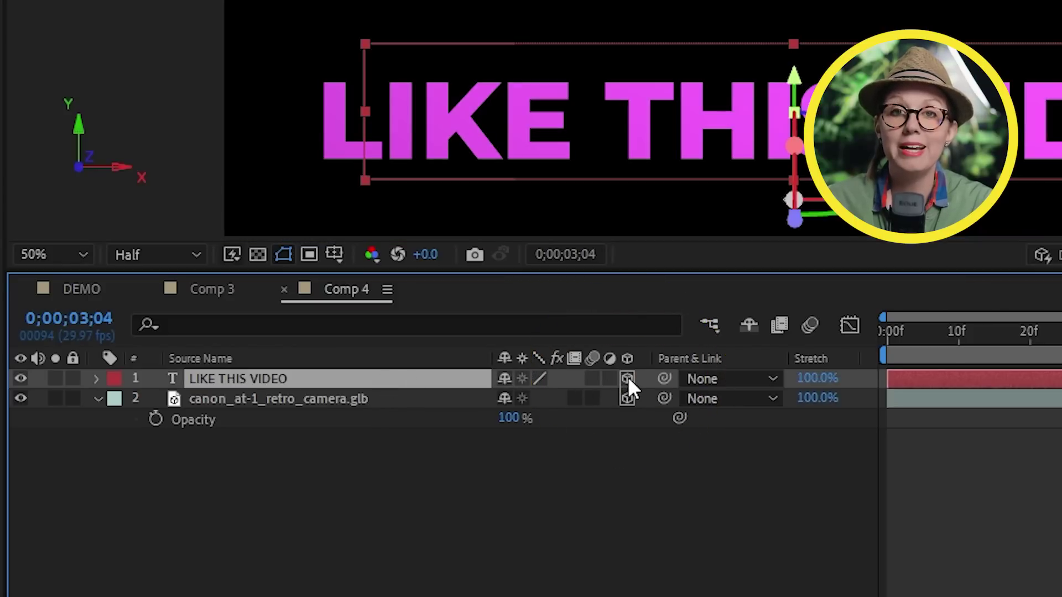
pyautogui.click(98, 379)
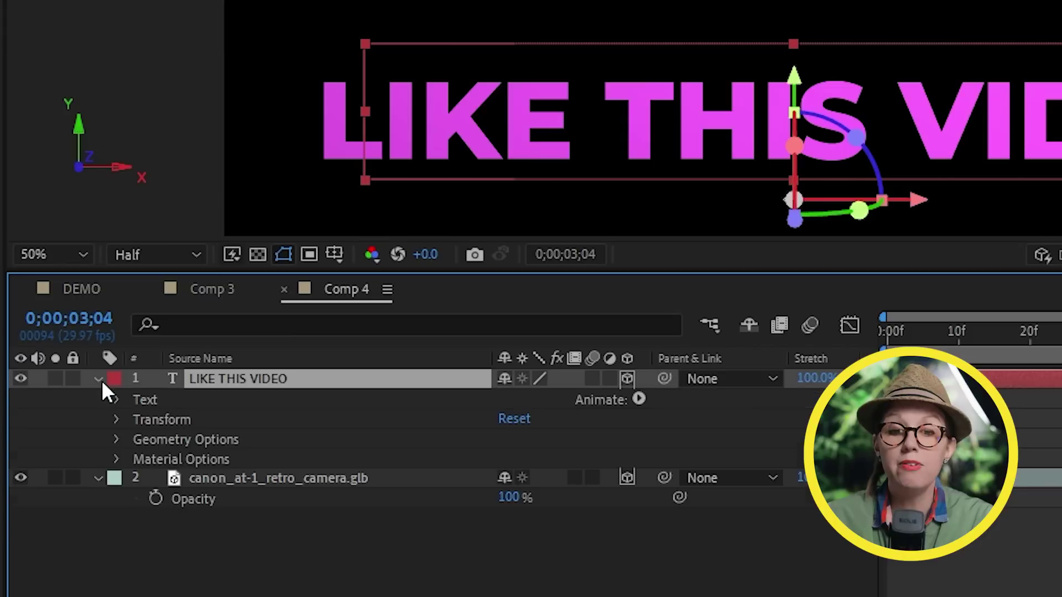
pyautogui.click(117, 439)
pyautogui.click(569, 458)
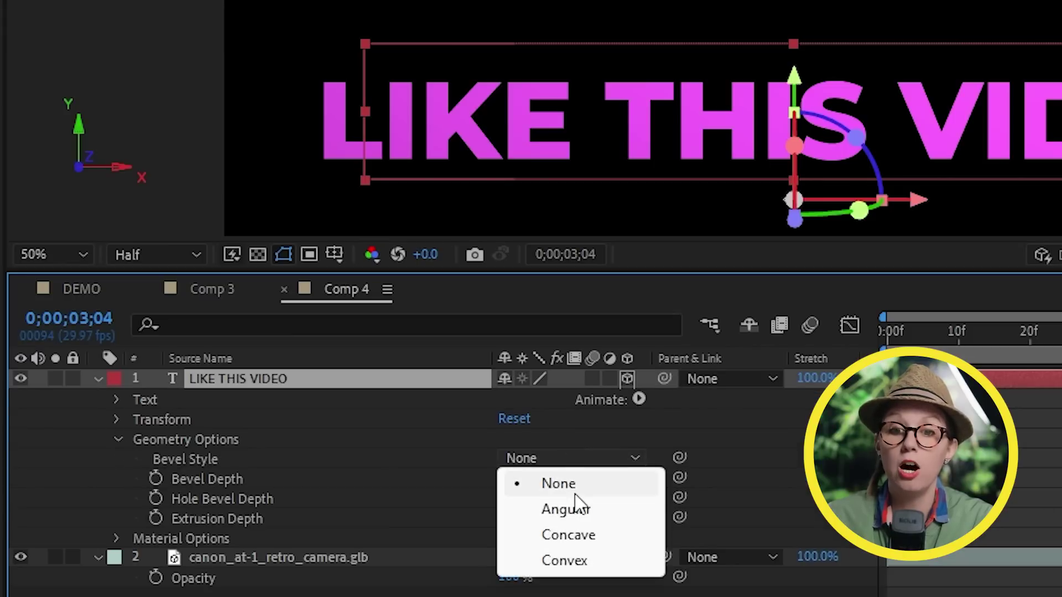
pyautogui.click(568, 535)
pyautogui.click(564, 461)
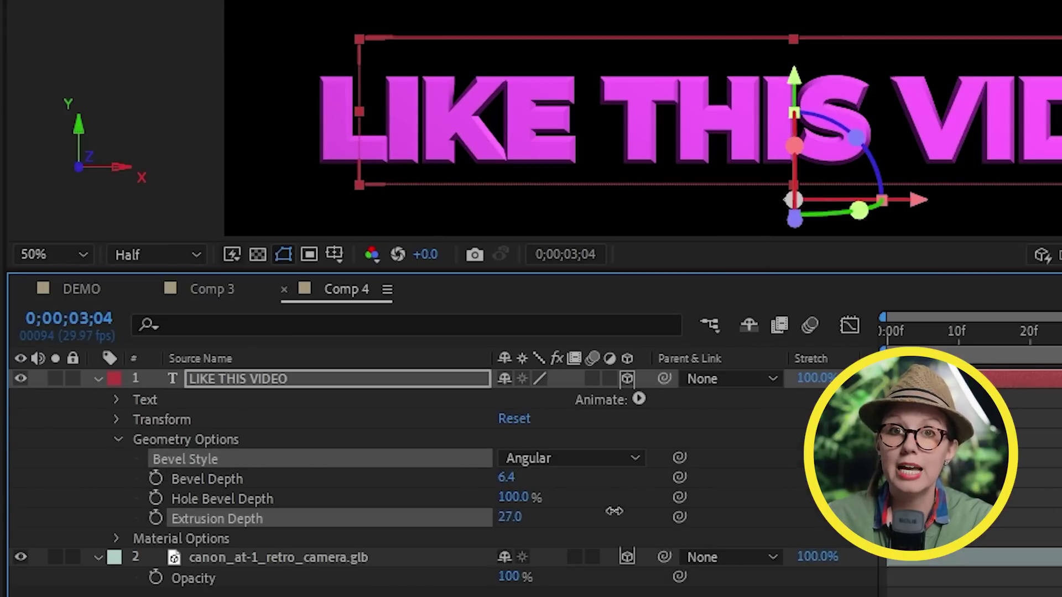
pyautogui.moveTo(611, 507)
pyautogui.mouseDown()
pyautogui.moveTo(687, 507)
pyautogui.moveTo(617, 508)
pyautogui.mouseUp()
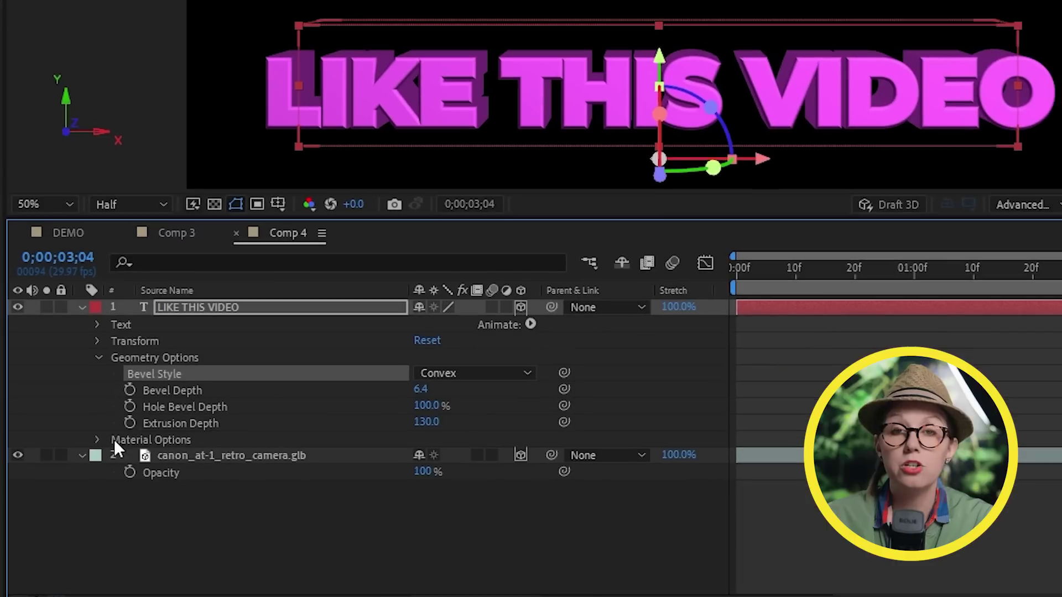
# Step: Adjust the title's Specular Shininess in its Material Options
pyautogui.click(97, 439)
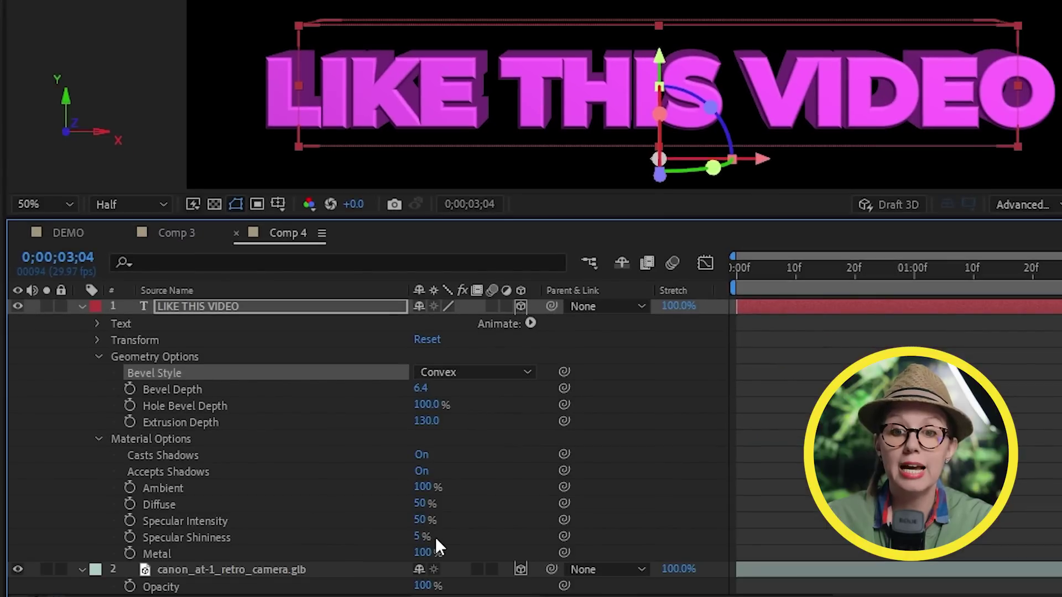
pyautogui.moveTo(418, 541); pyautogui.dragTo(409, 566)
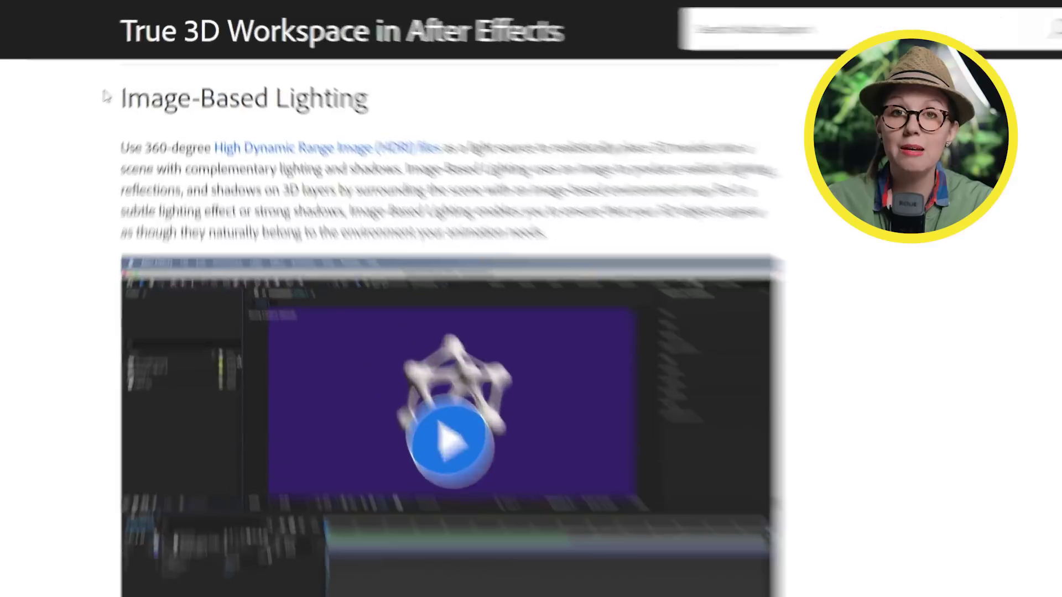
# Step: Review the Image-Based Lighting help section and inspect the studio_country_hall_4k.hdr footage before returning to Comp 4
pyautogui.moveTo(106, 116); pyautogui.dragTo(420, 102)
pyautogui.click(437, 111)
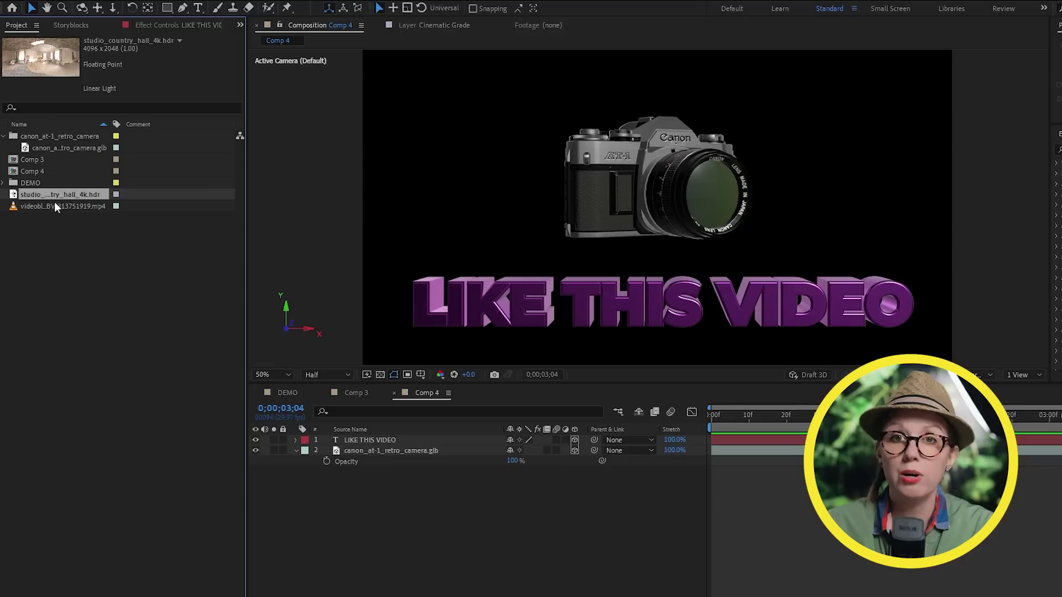
pyautogui.doubleClick(55, 195)
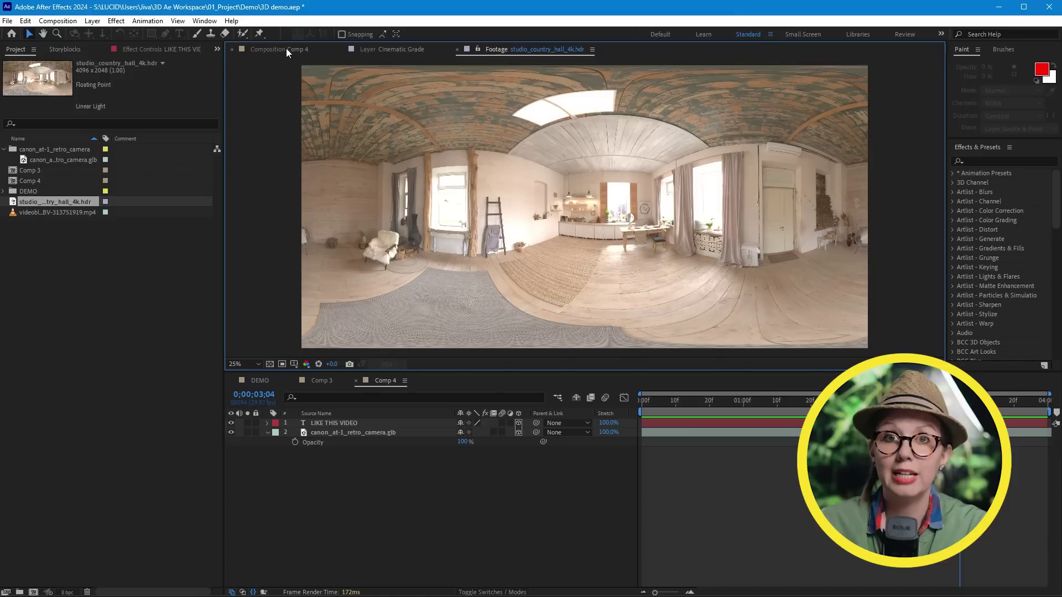
pyautogui.click(287, 49)
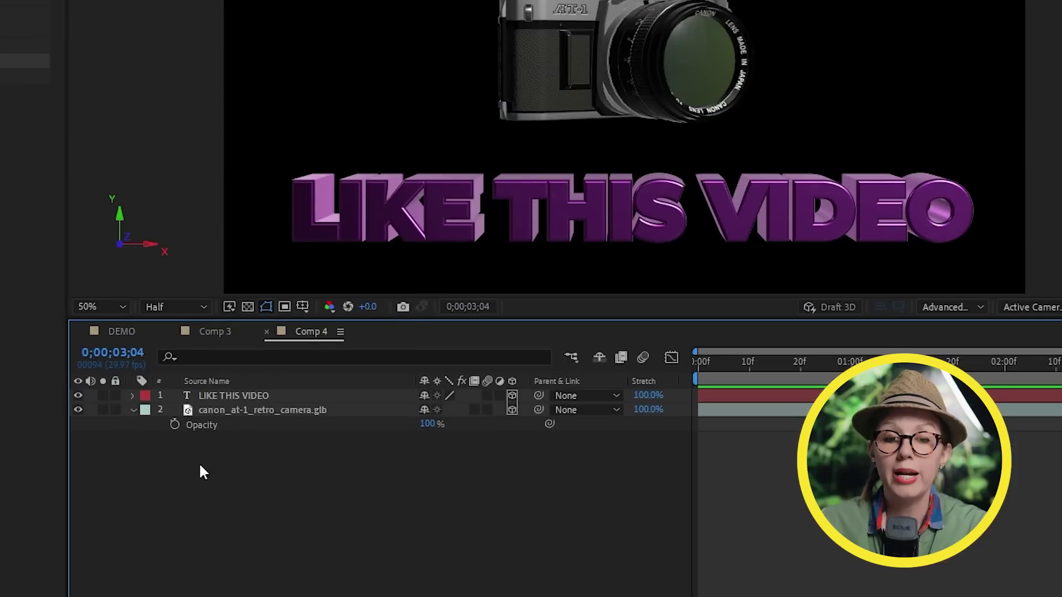
# Step: Add an Environment light with Casts Shadows enabled and preview the animation from the first frame
pyautogui.rightClick(201, 464)
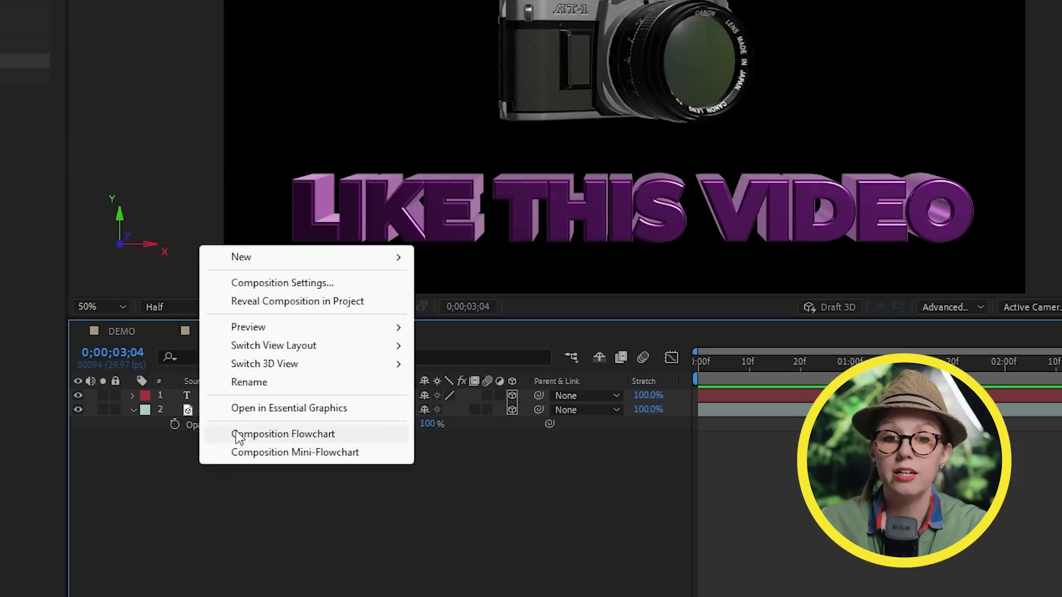
pyautogui.moveTo(365, 256)
pyautogui.click(454, 320)
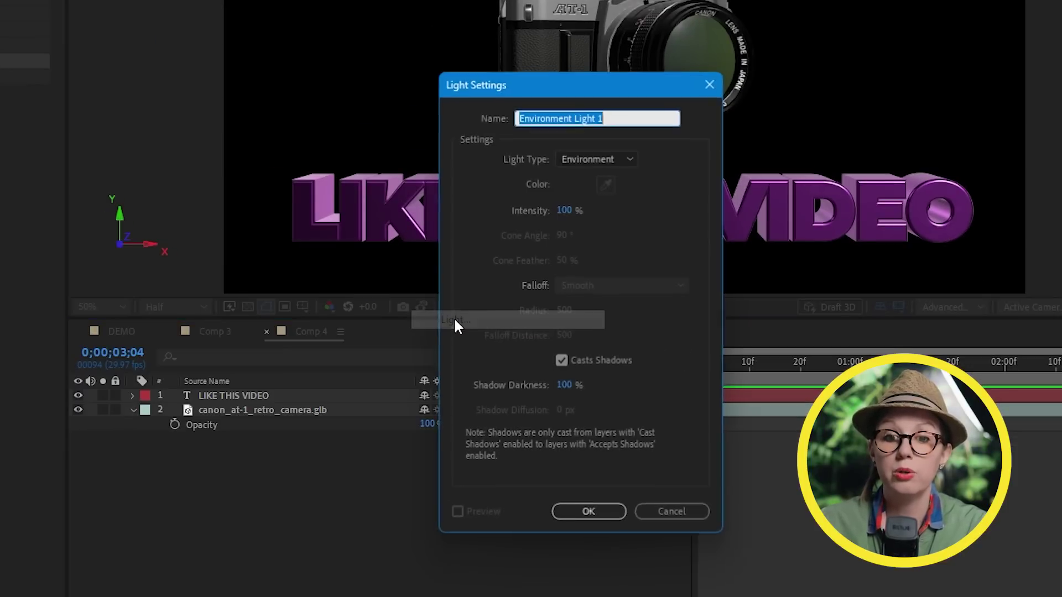
pyautogui.click(599, 159)
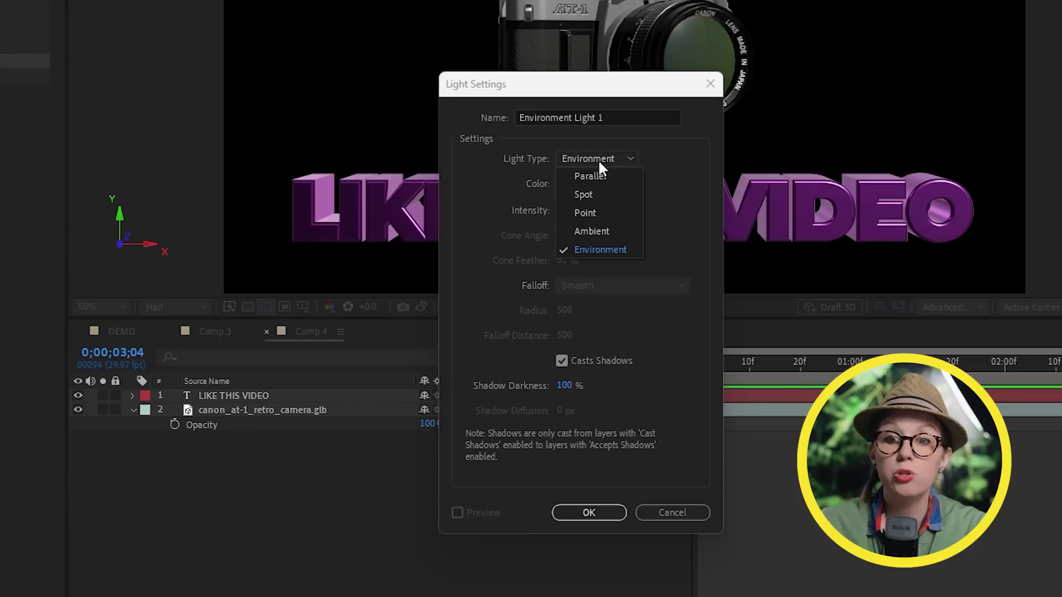
pyautogui.click(598, 253)
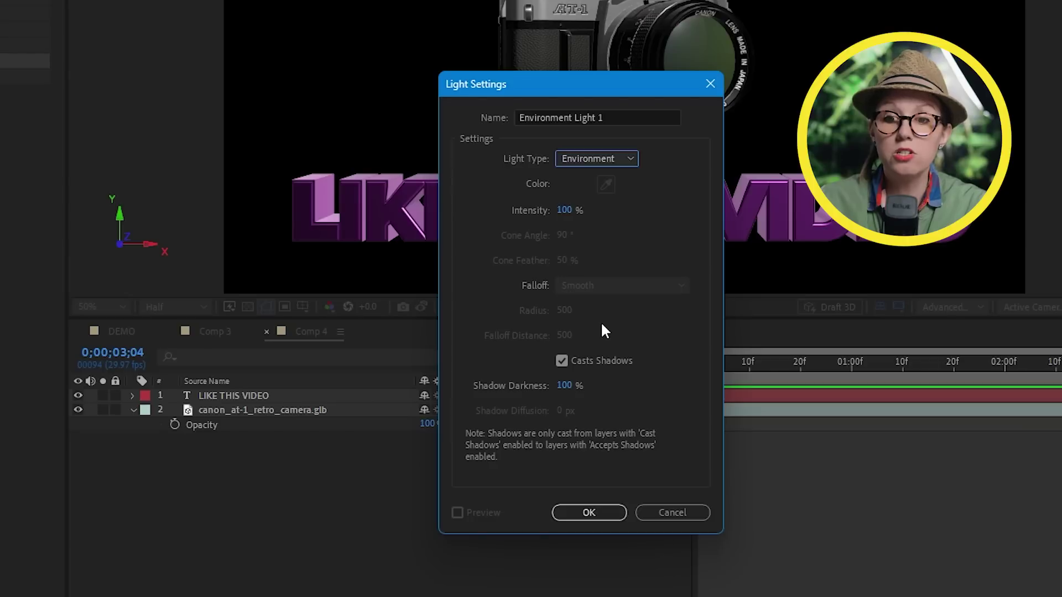
pyautogui.click(579, 360)
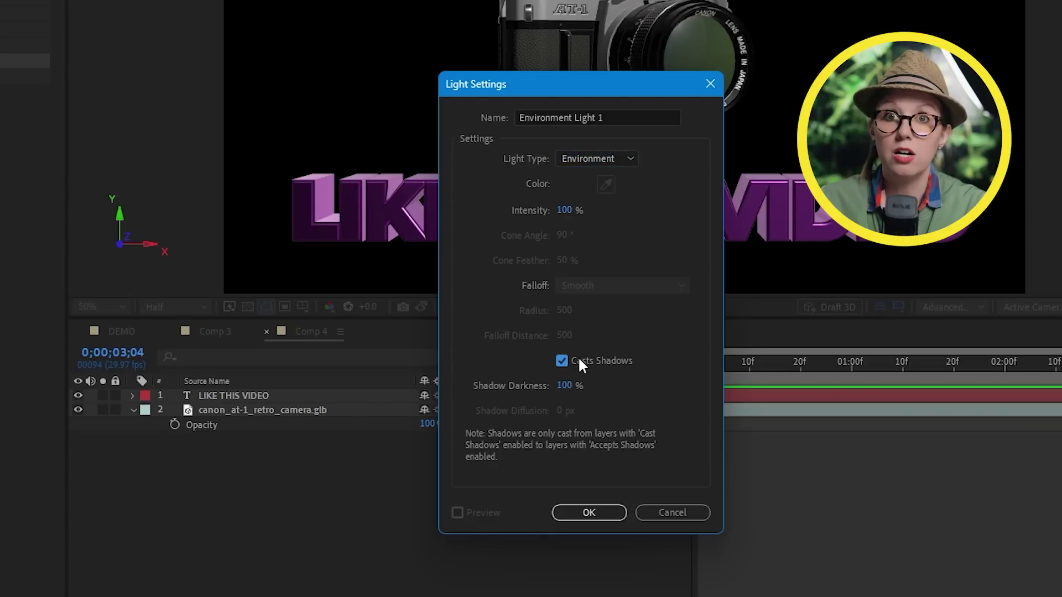
pyautogui.click(588, 511)
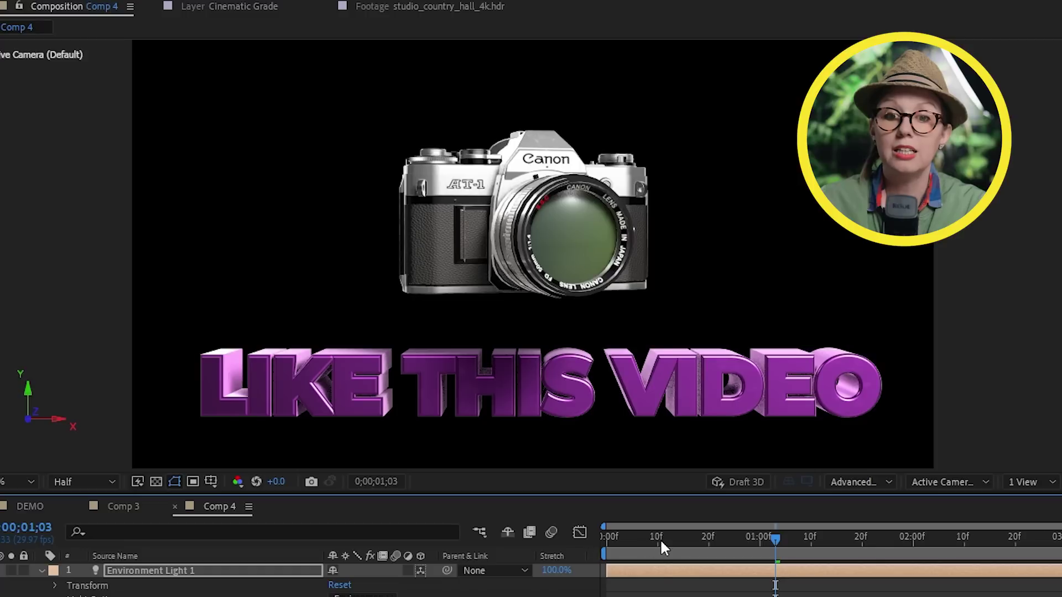
pyautogui.moveTo(659, 539); pyautogui.dragTo(595, 536)
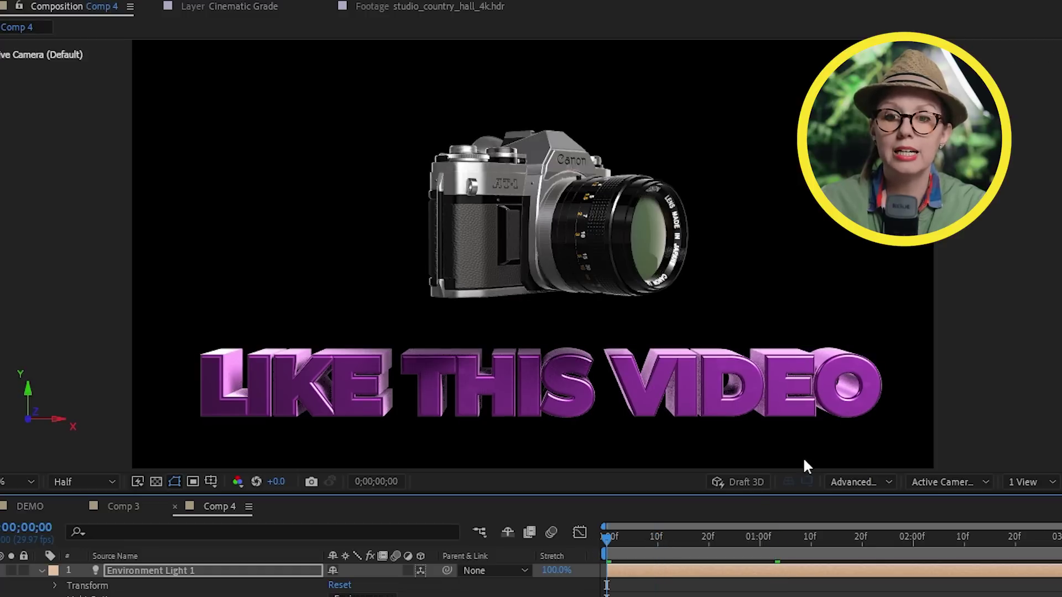
pyautogui.press('space')
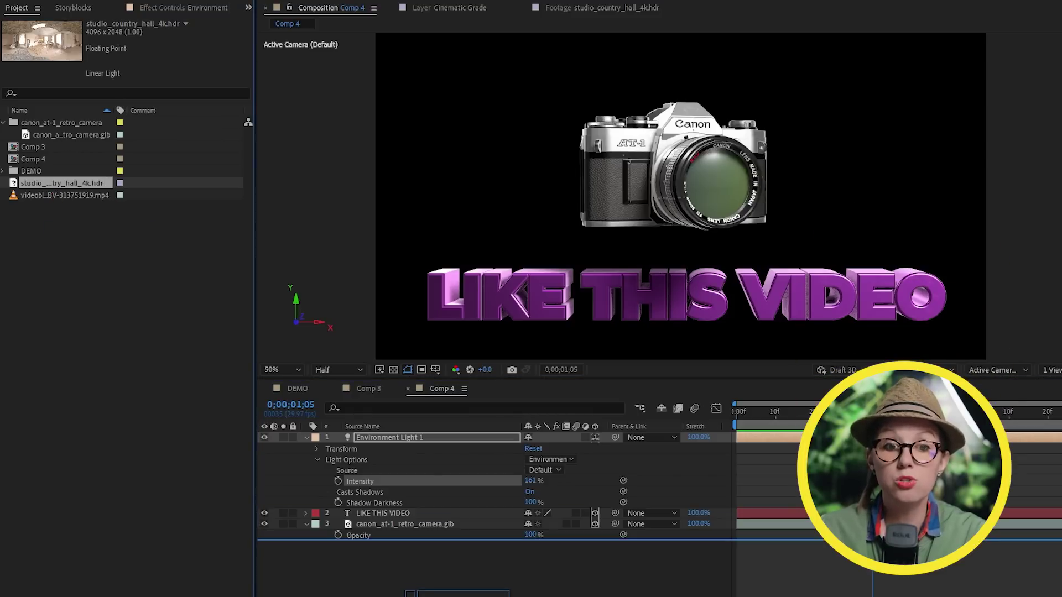
# Step: Add studio_country_hall_4k.hdr to Comp 4, set it as the environment light's source and check the lighting along the timeline
pyautogui.hotkey('ctrl', '/')
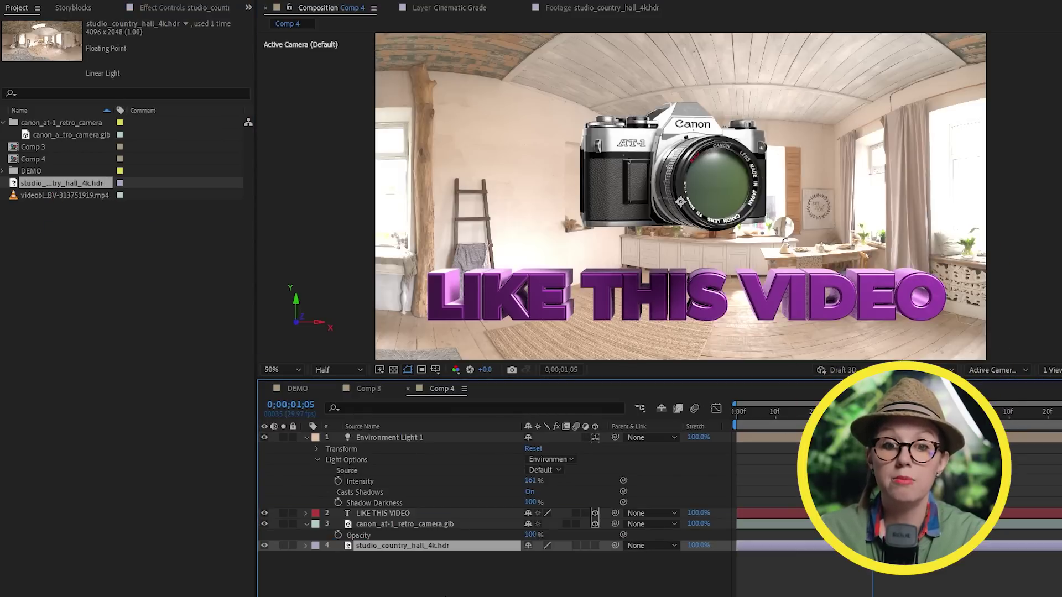
pyautogui.click(392, 450)
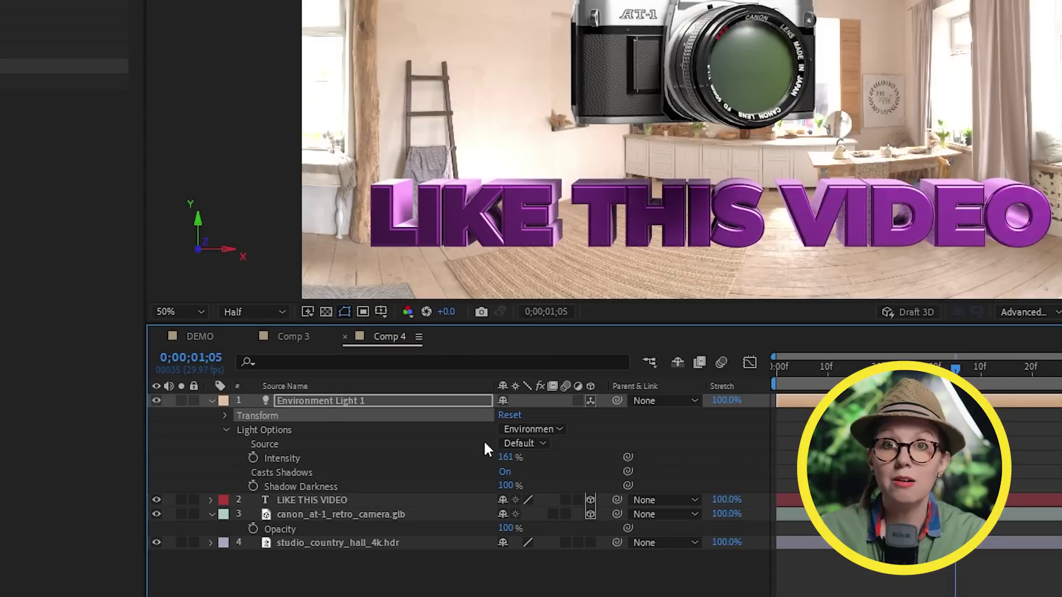
pyautogui.click(519, 443)
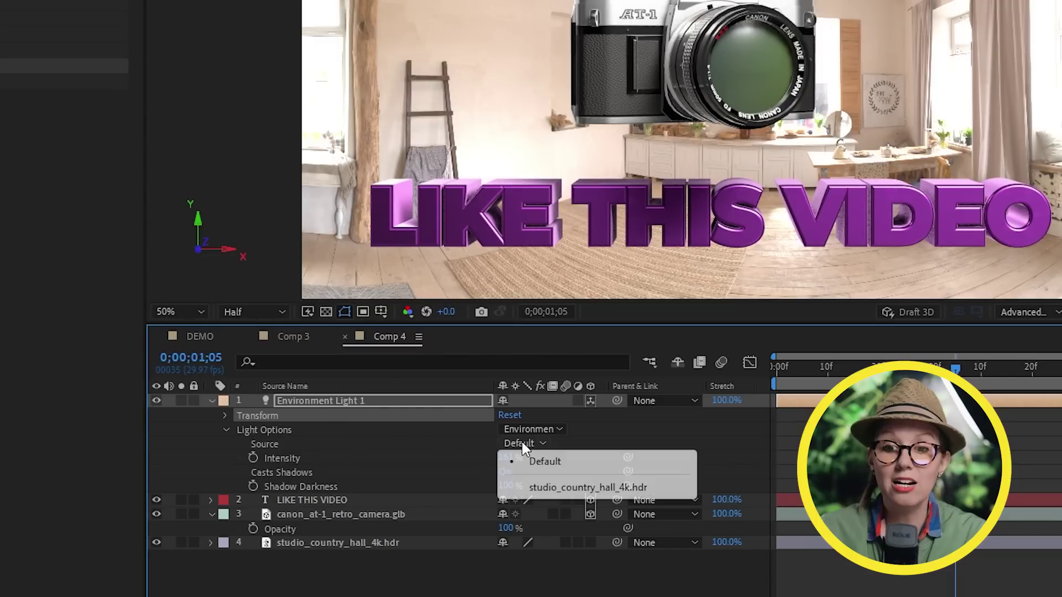
pyautogui.click(544, 488)
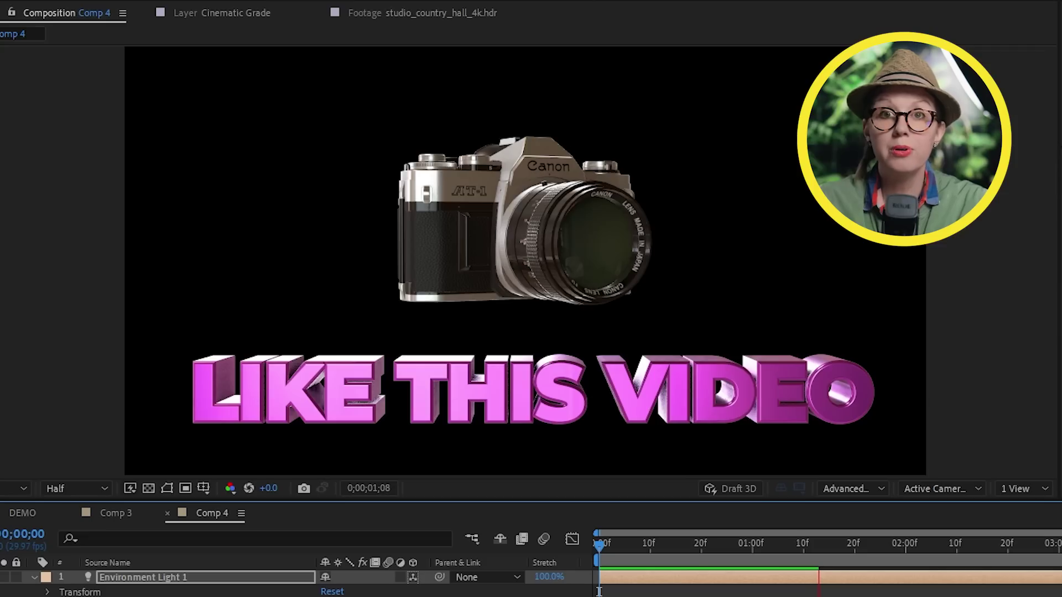
pyautogui.moveTo(638, 553); pyautogui.dragTo(721, 550)
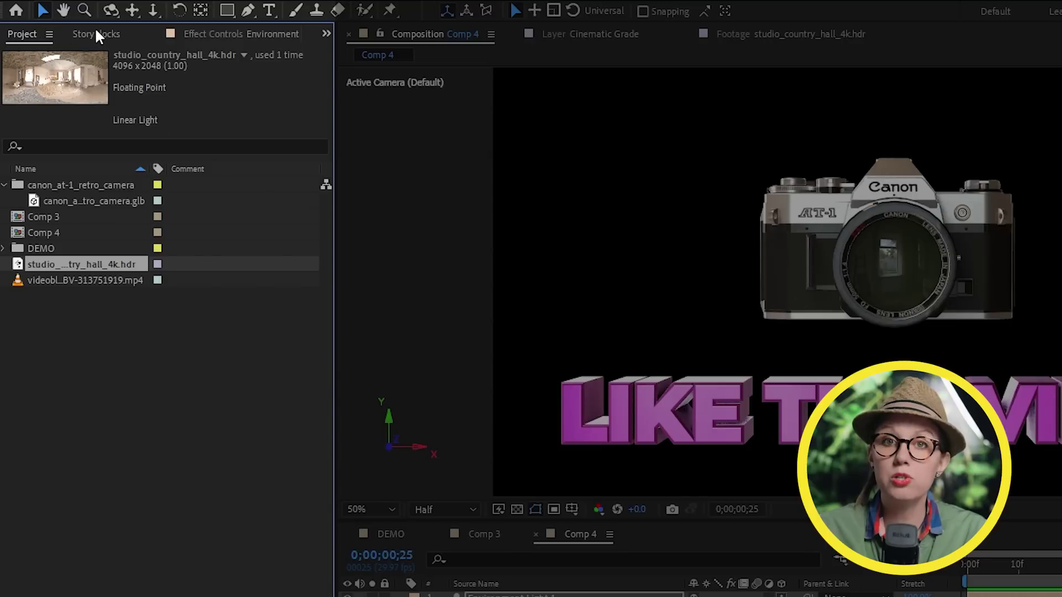
# Step: Search Storyblocks footage for "metal wall" and download the Metal Wall Floor clip as HDMP4 (h264)
pyautogui.click(96, 35)
pyautogui.click(156, 67)
pyautogui.write('metal wall')
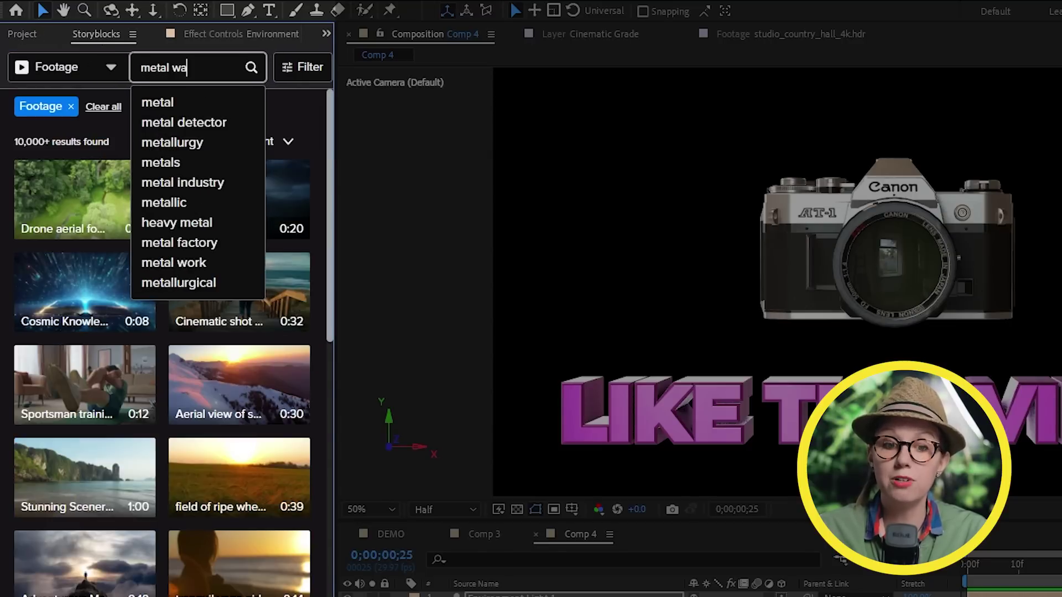
pyautogui.press('Return')
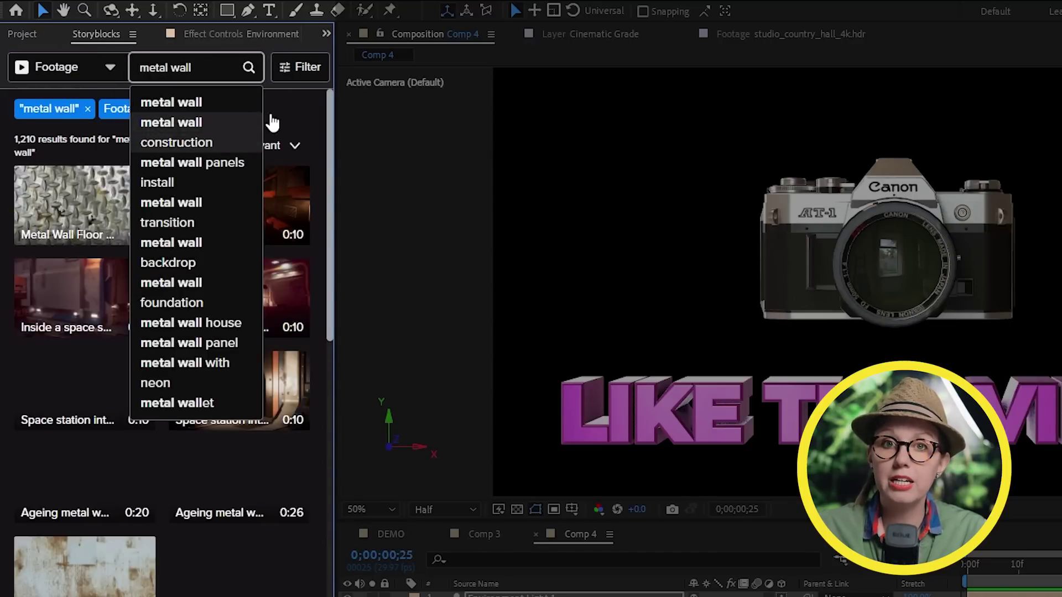
pyautogui.click(274, 119)
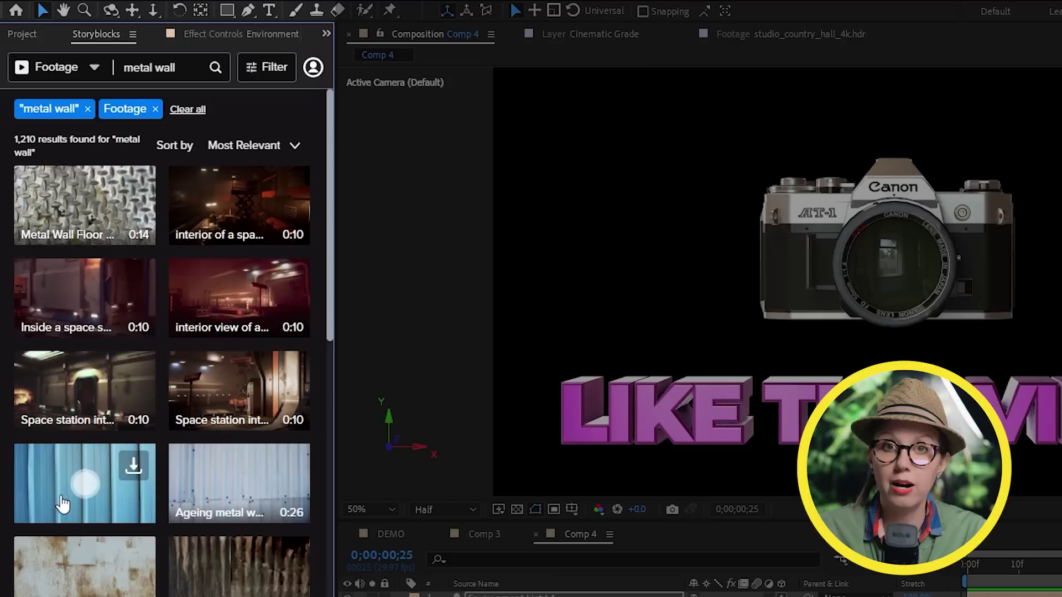
pyautogui.click(134, 190)
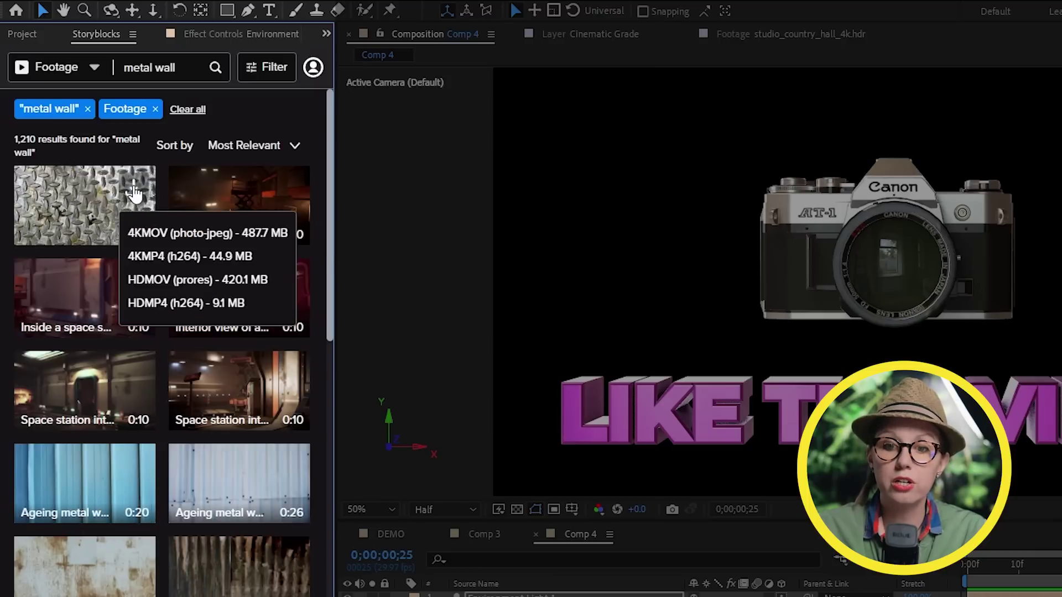
pyautogui.click(160, 303)
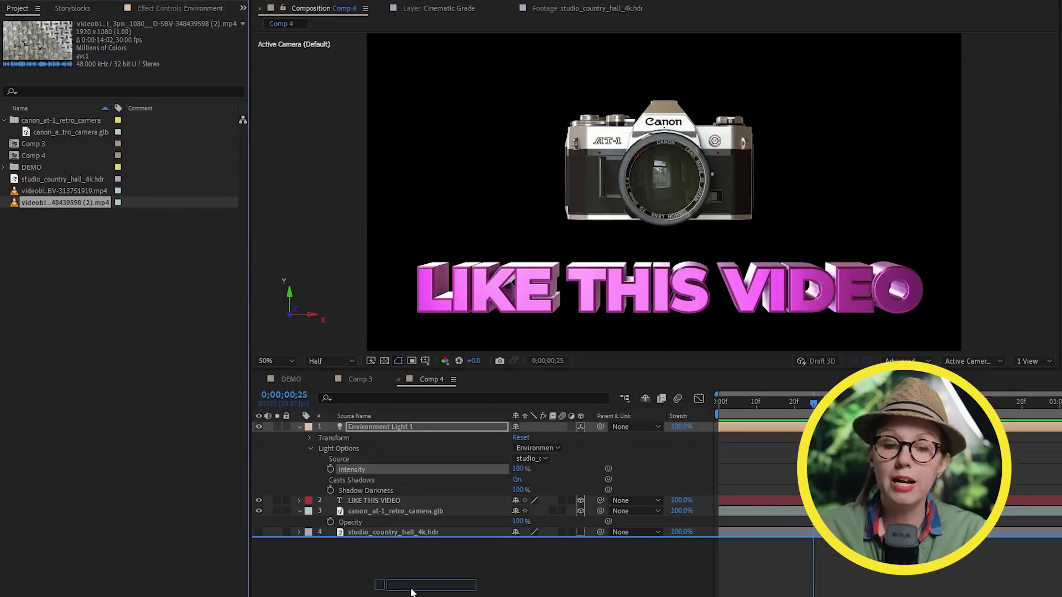
# Step: Place the downloaded metal clip beneath the camera model as a 3D layer and adjust the environment light's Y Rotation
pyautogui.moveTo(421, 525); pyautogui.dragTo(420, 523)
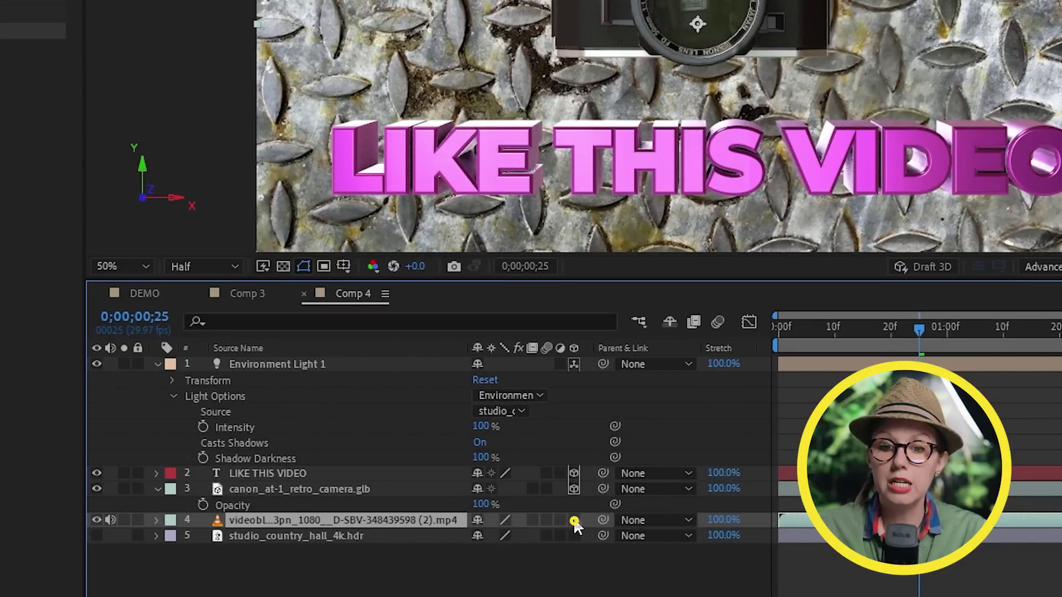
pyautogui.click(574, 520)
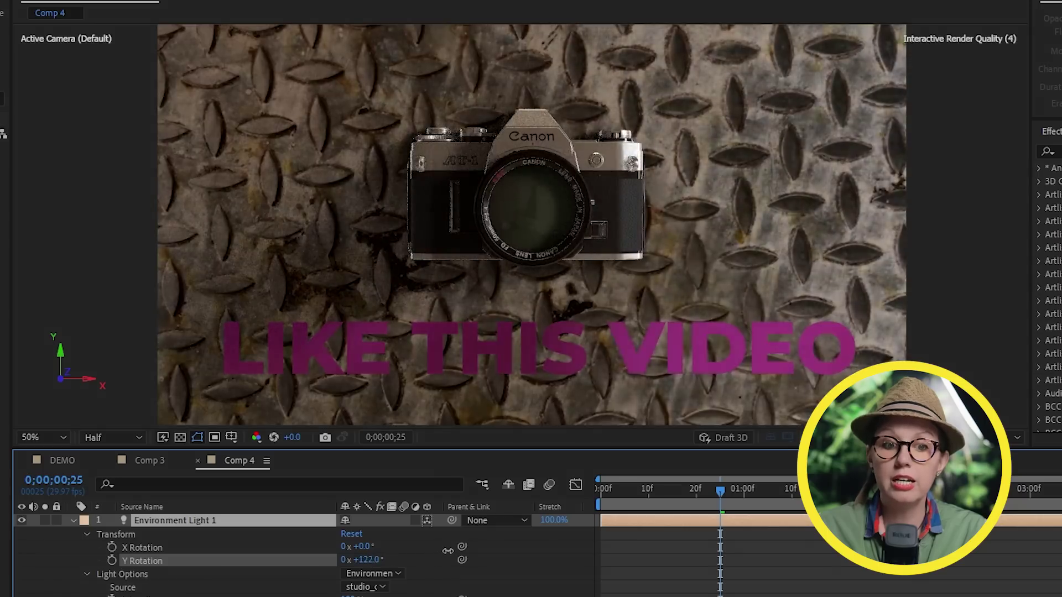
pyautogui.moveTo(448, 551); pyautogui.dragTo(486, 551)
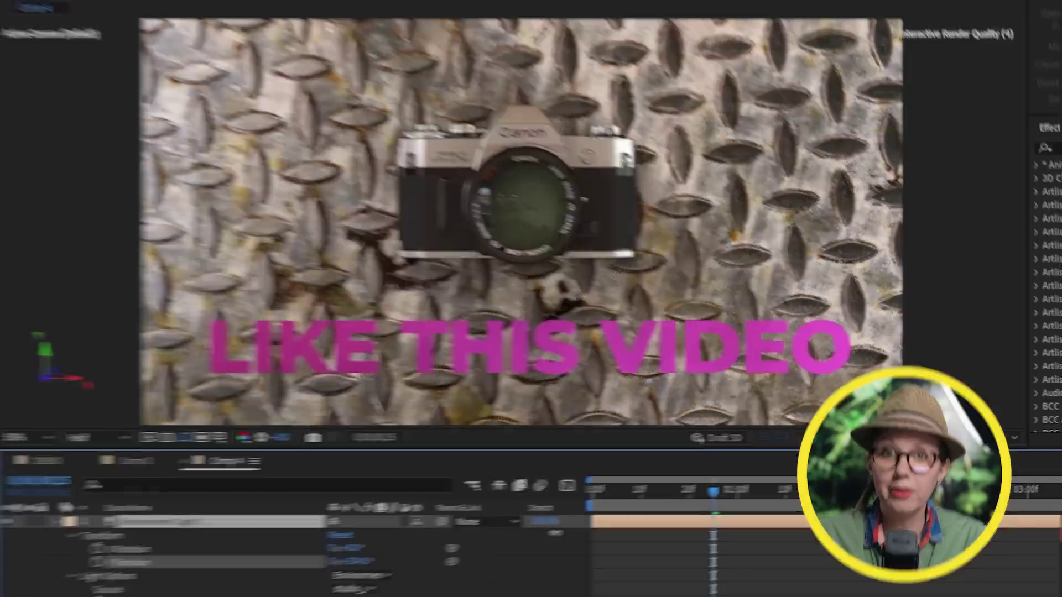
# Step: Switch to 2 Views and push the metal clip back along Z until it clears the rotating camera and the title
pyautogui.click(871, 446)
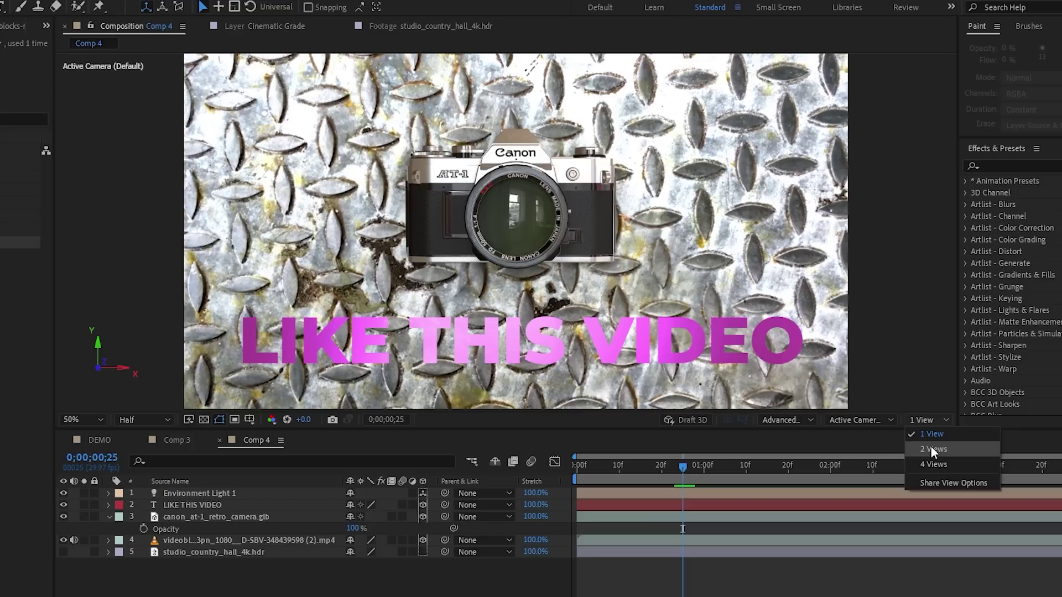
pyautogui.click(881, 492)
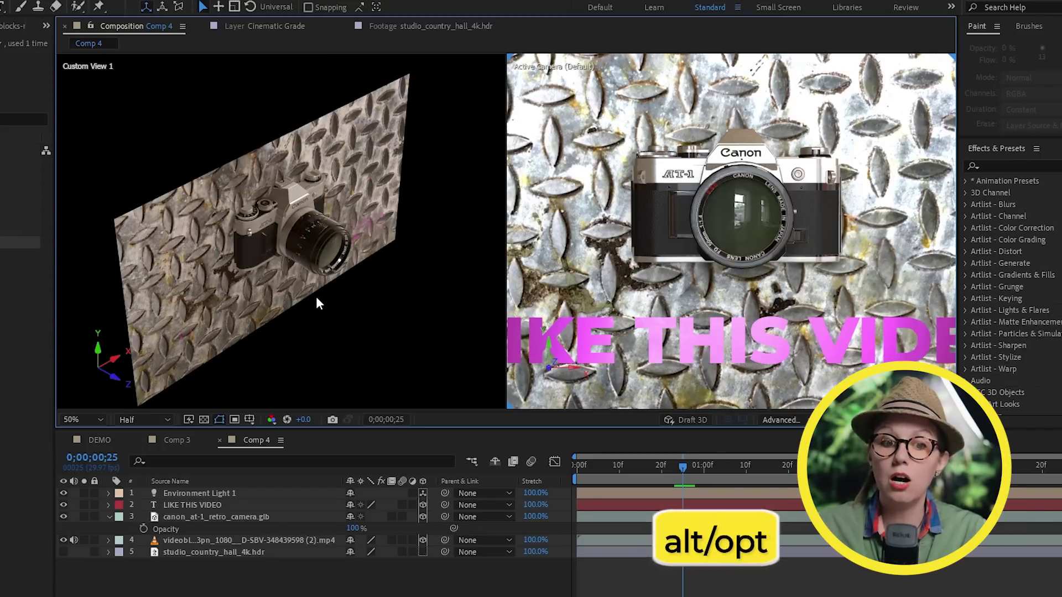
pyautogui.moveTo(317, 297); pyautogui.dragTo(232, 229)
pyautogui.click(200, 228)
pyautogui.moveTo(346, 237); pyautogui.dragTo(297, 239)
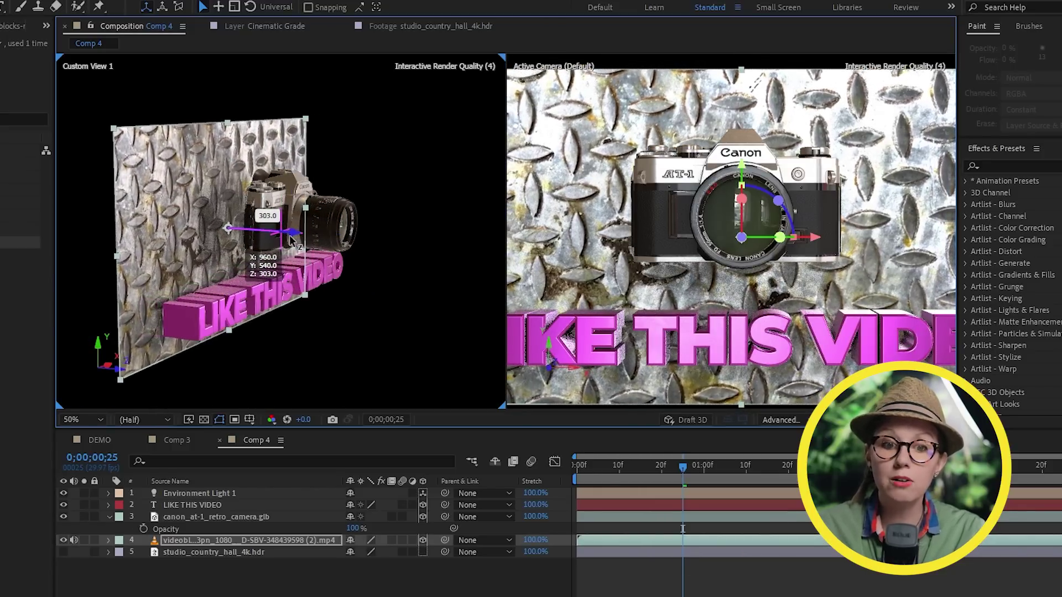
pyautogui.click(587, 464)
pyautogui.moveTo(616, 469); pyautogui.dragTo(627, 469)
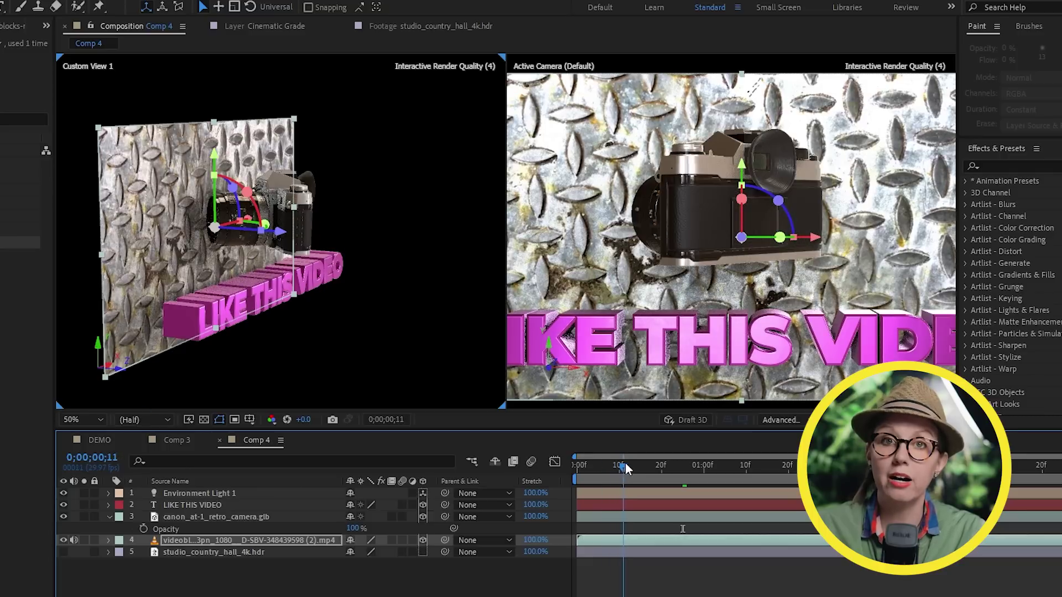
pyautogui.moveTo(276, 238); pyautogui.dragTo(47, 128)
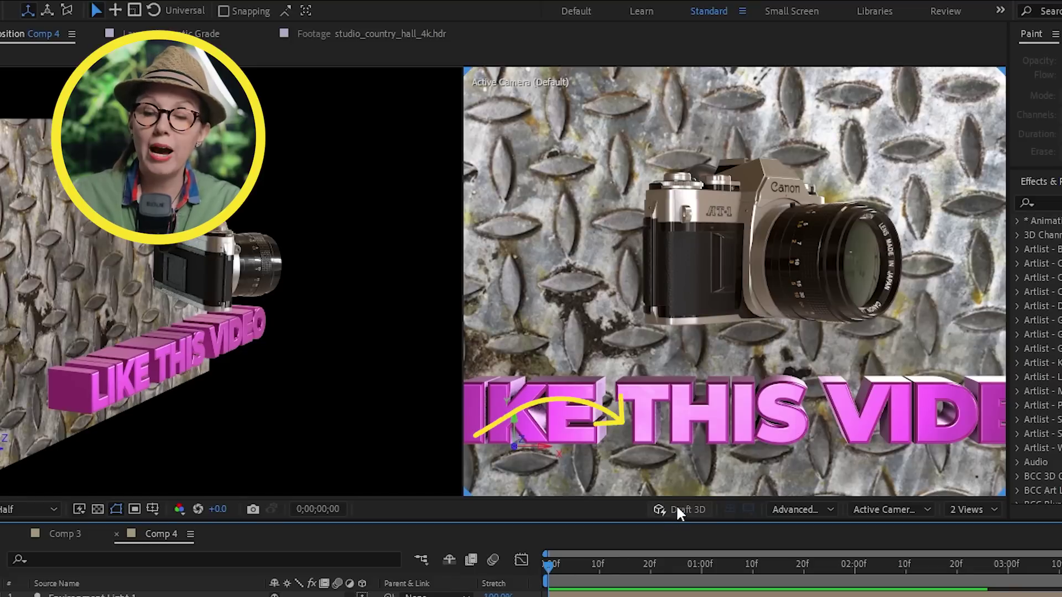
# Step: Turn on Draft 3D and preview the animation from the first frame
pyautogui.click(678, 509)
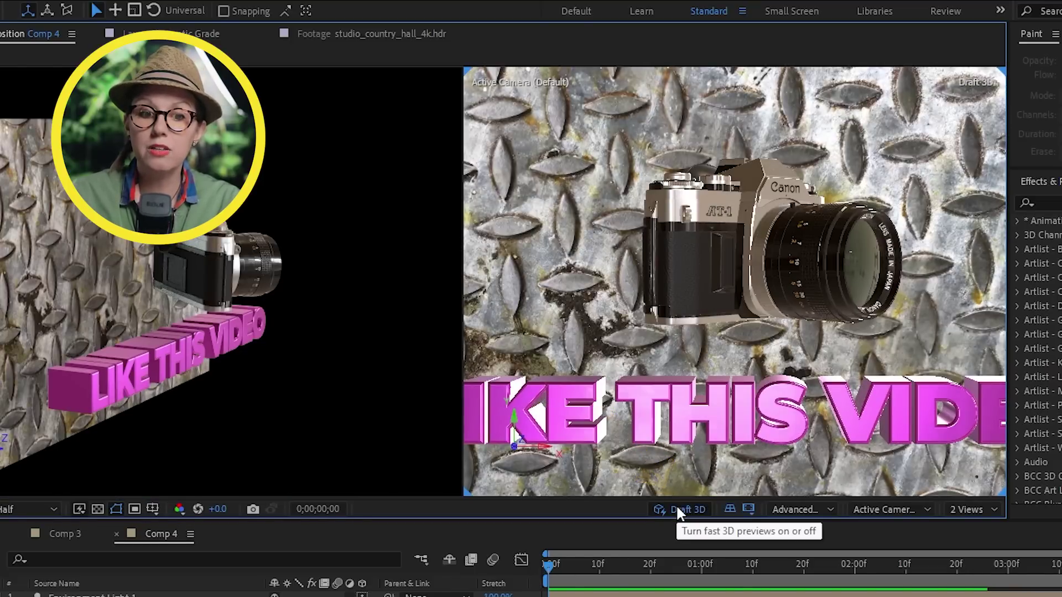
pyautogui.moveTo(553, 568); pyautogui.dragTo(520, 578)
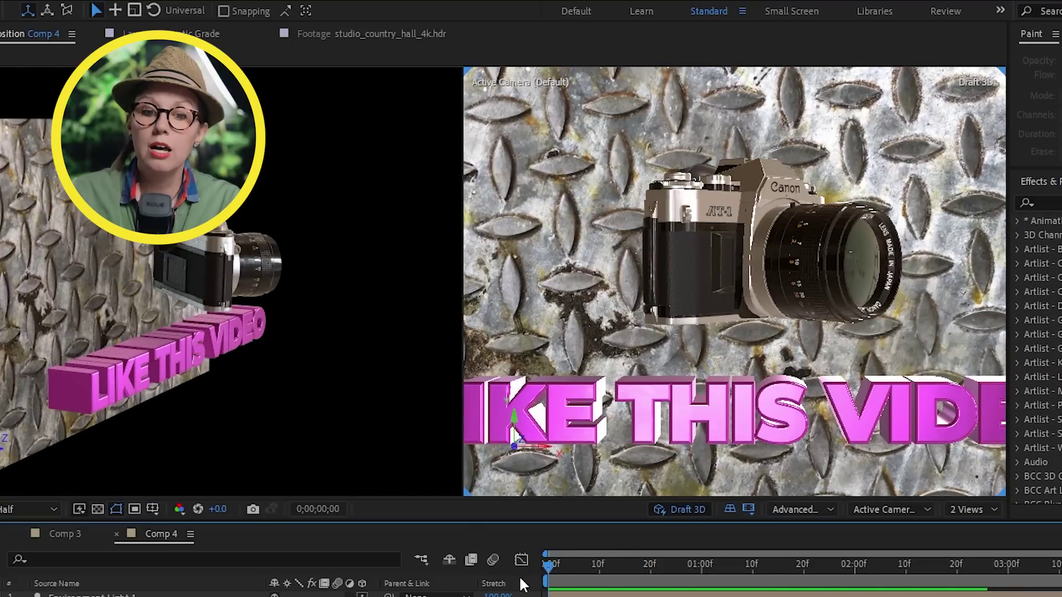
pyautogui.press('space')
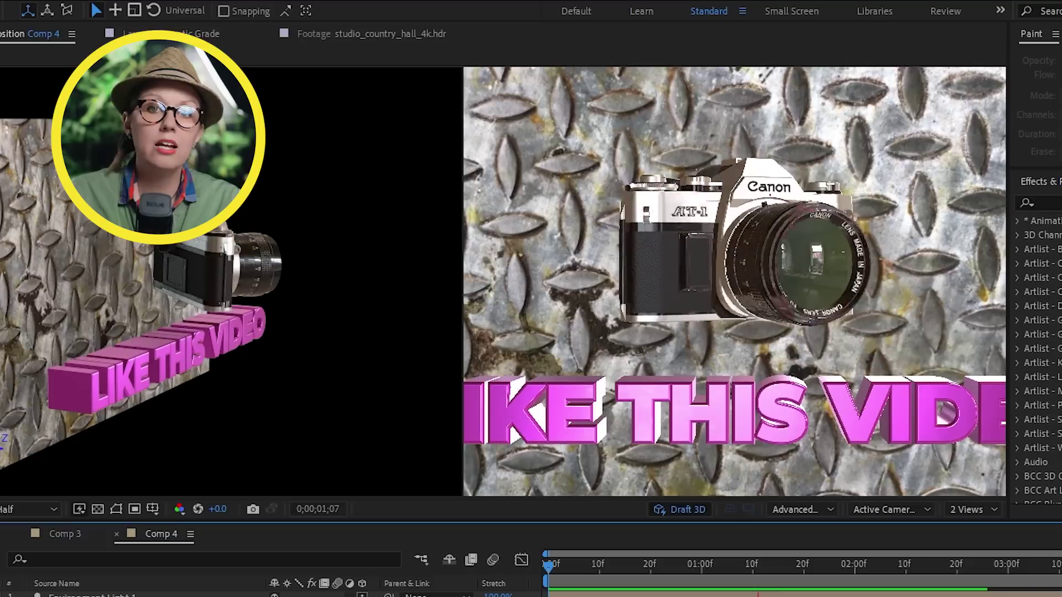
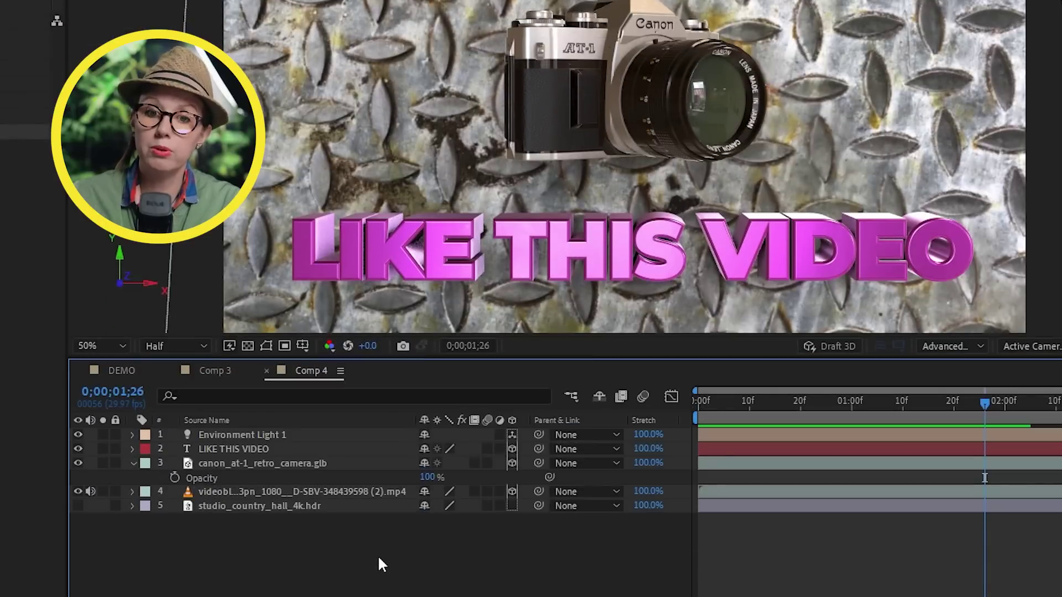
# Step: Add an adjustment layer and apply to it the effect found by searching "CC for"
pyautogui.rightClick(379, 558)
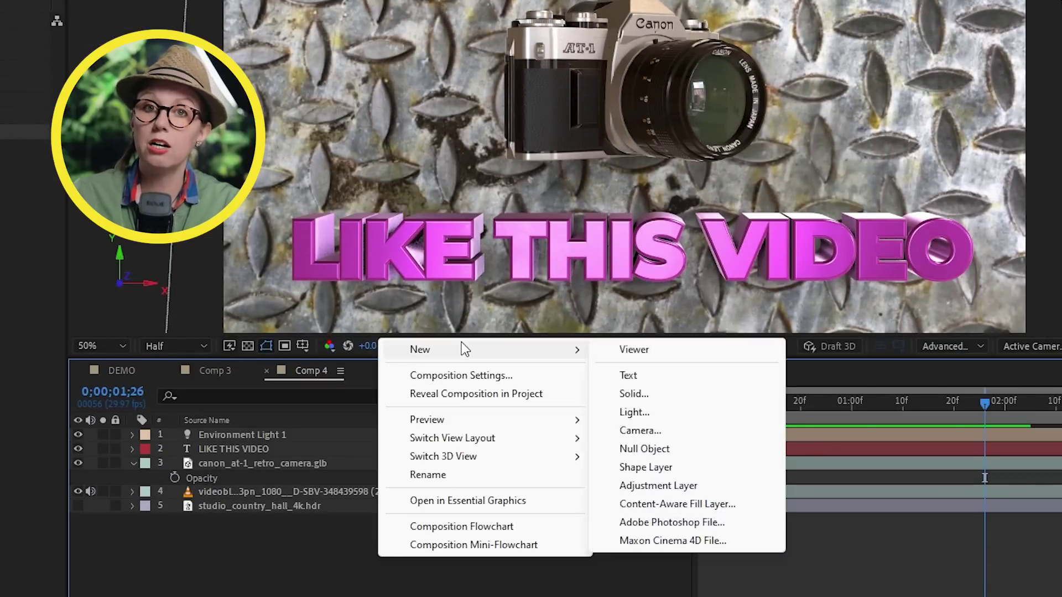
pyautogui.click(645, 487)
pyautogui.write('CC for')
pyautogui.moveTo(899, 209); pyautogui.dragTo(222, 448)
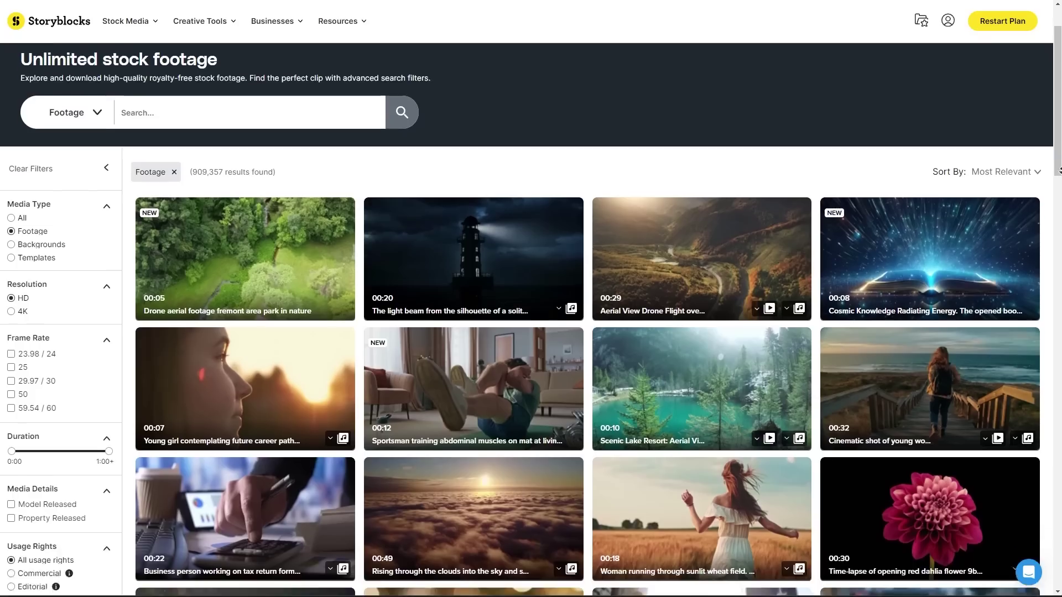
pyautogui.scroll(-3, 690, 102)
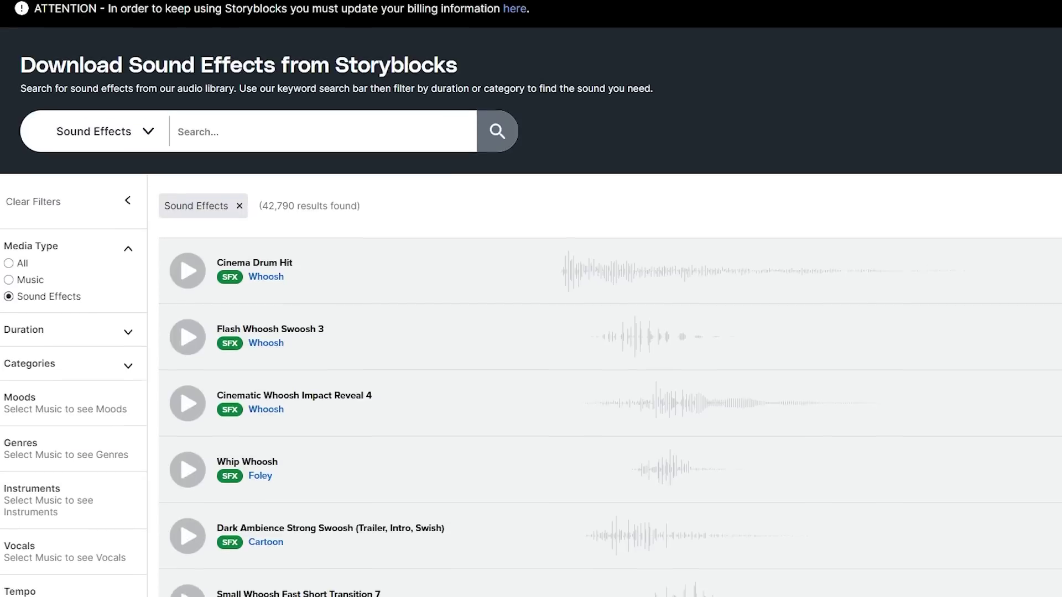
pyautogui.scroll(-2, 531, 332)
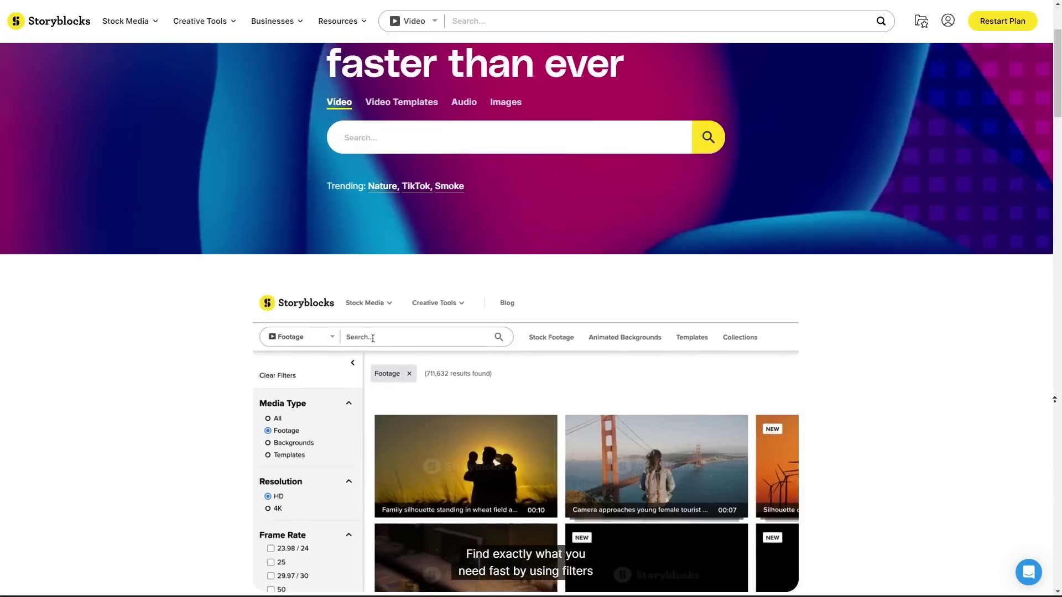
pyautogui.scroll(3, 531, 222)
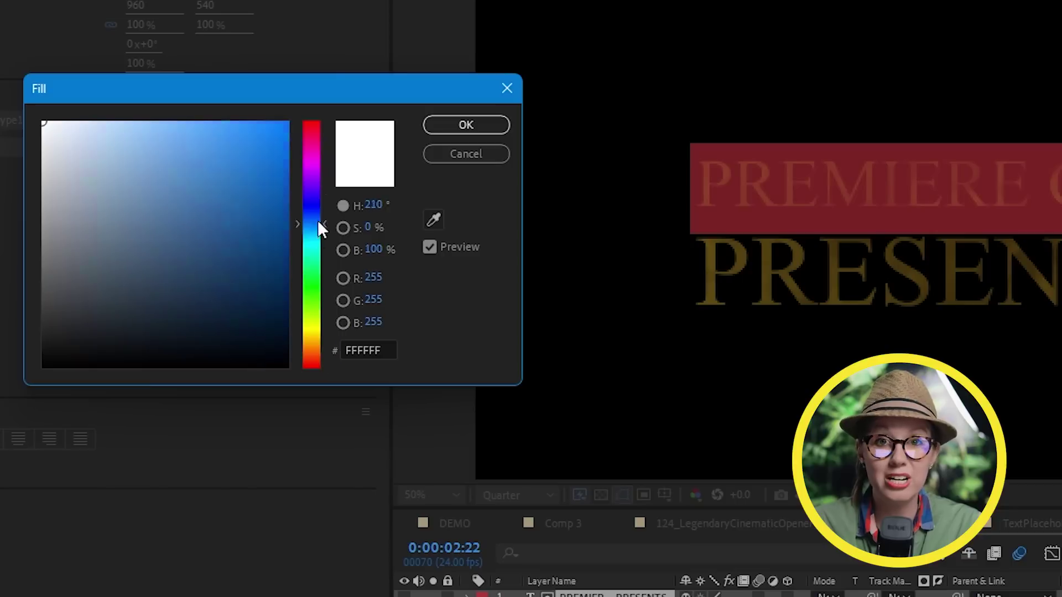
# Step: Shift the hue in the colour picker for the selected title text's fill
pyautogui.moveTo(318, 220); pyautogui.dragTo(302, 173)
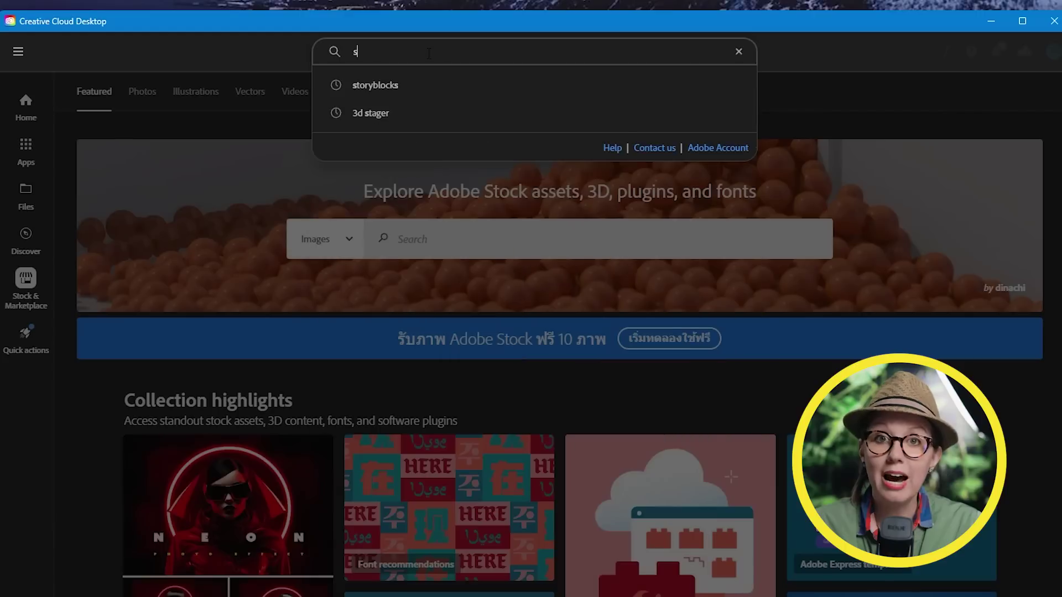
# Step: Search the Creative Cloud Desktop marketplace for "storyblocks"
pyautogui.write('tory')
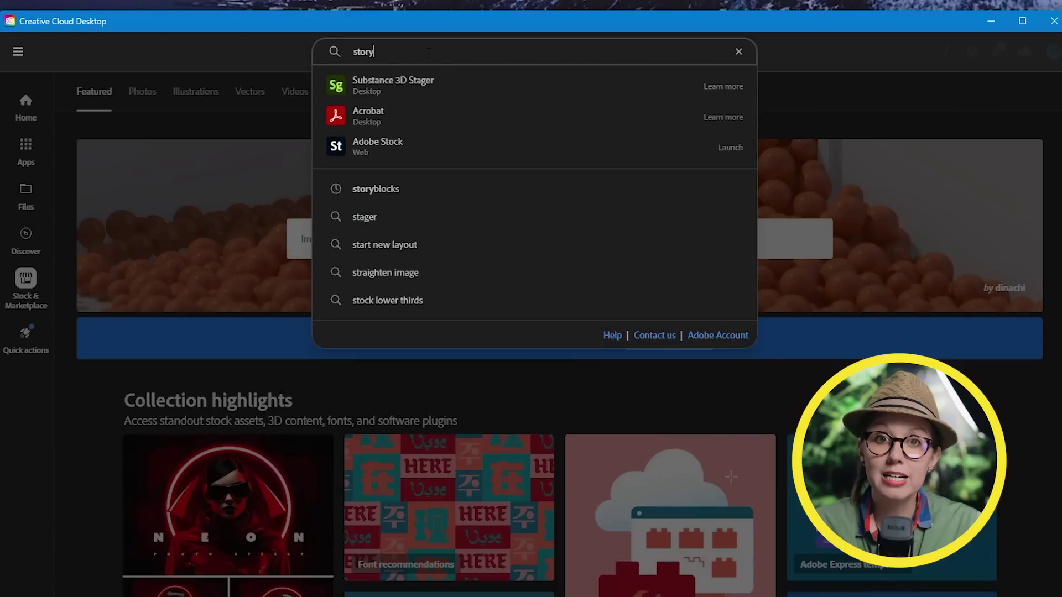
pyautogui.write('blocks')
pyautogui.press('Return')
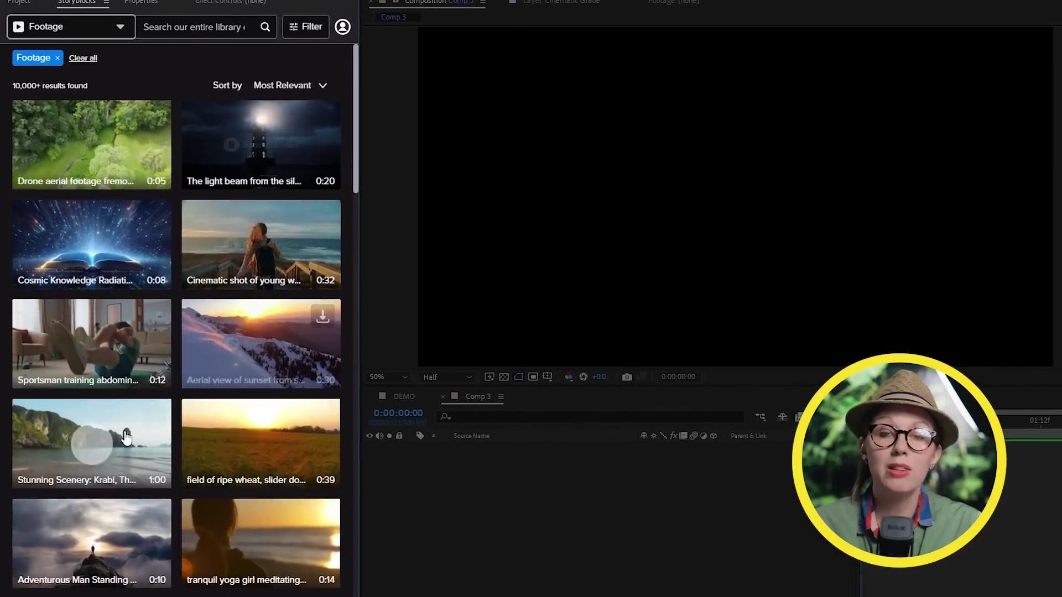
# Step: Browse Storyblocks "aerial road" footage in After Effects and download the lone hitchhiker road clip as HDMP4 (h264)
pyautogui.click(159, 317)
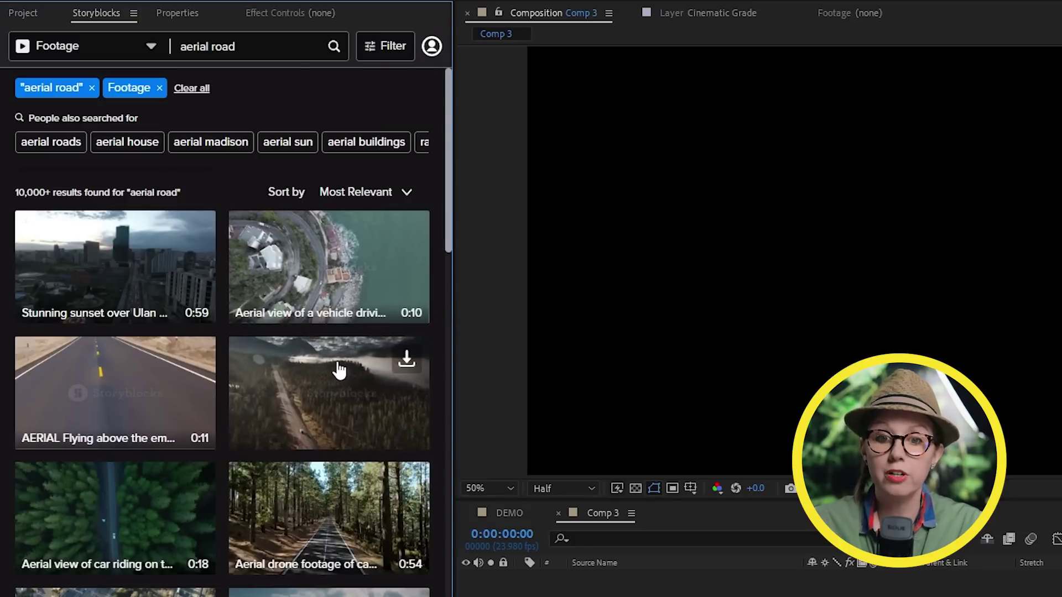
pyautogui.scroll(-3, 328, 545)
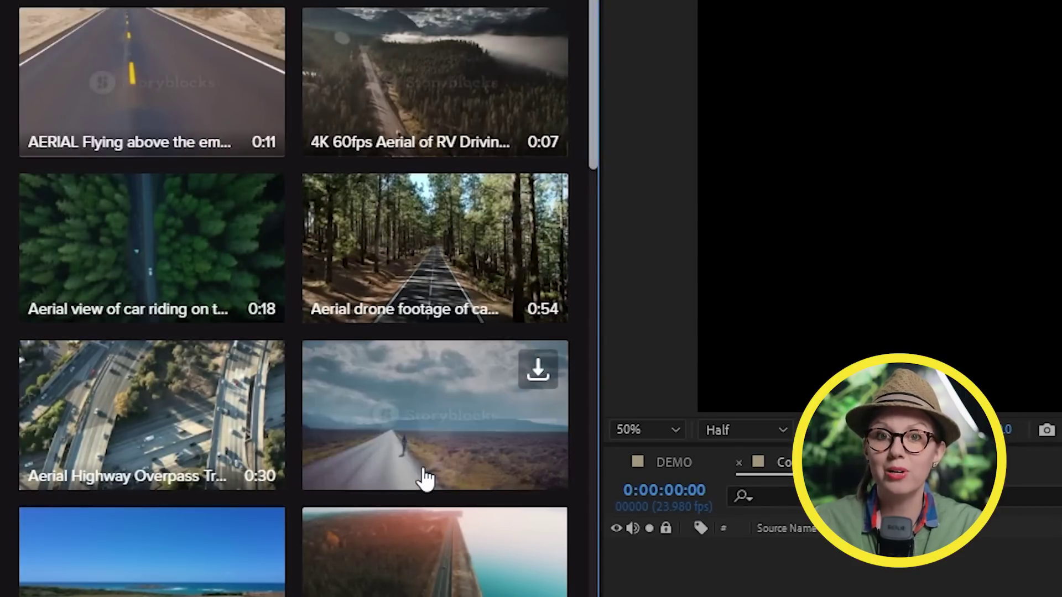
pyautogui.click(545, 371)
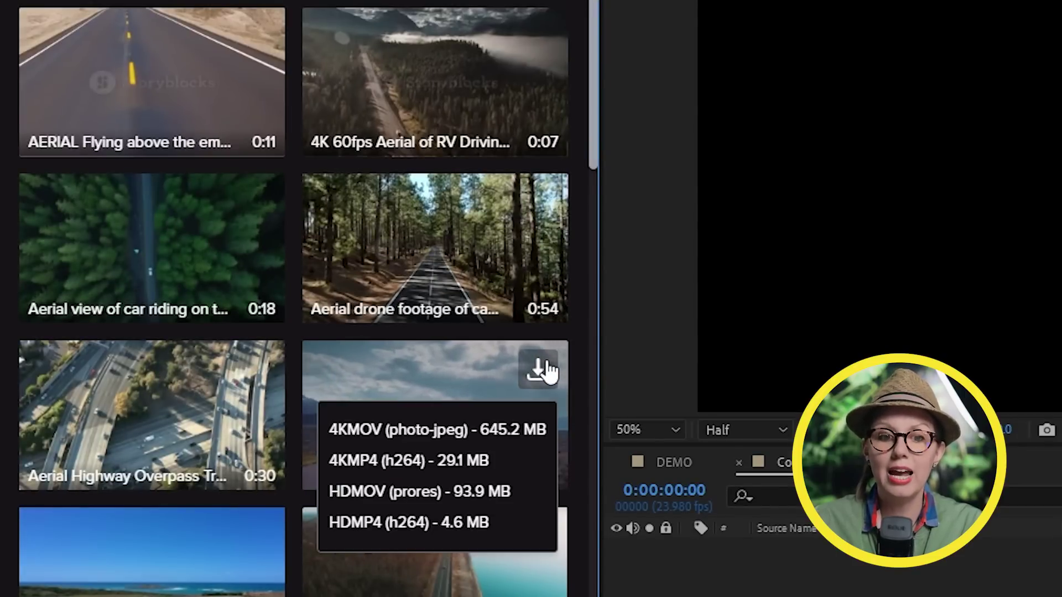
pyautogui.click(455, 532)
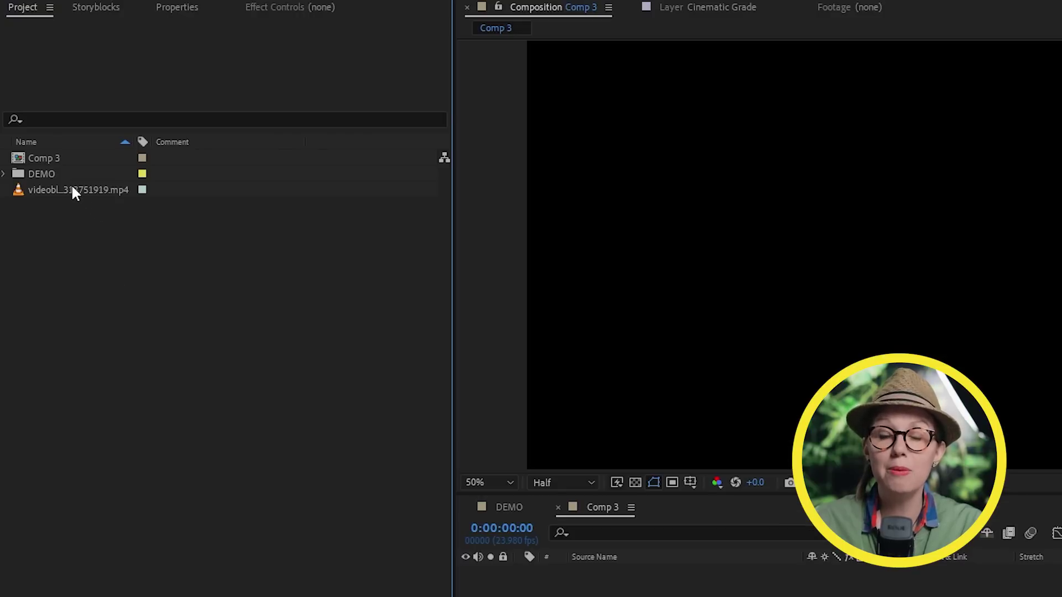
# Step: Create a new composition from the downloaded road clip and play it back
pyautogui.click(72, 188)
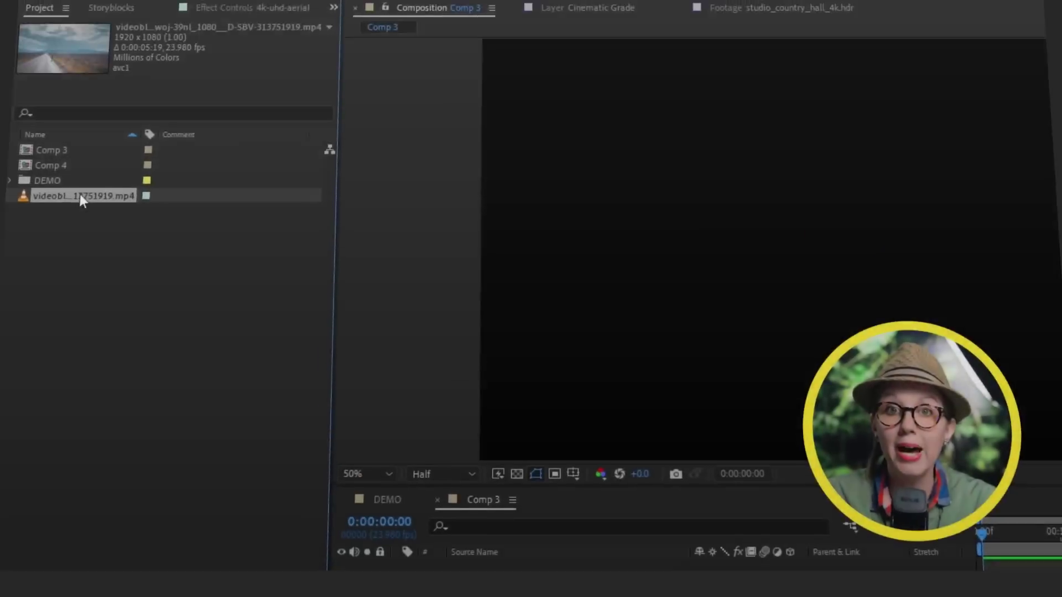
pyautogui.rightClick(80, 194)
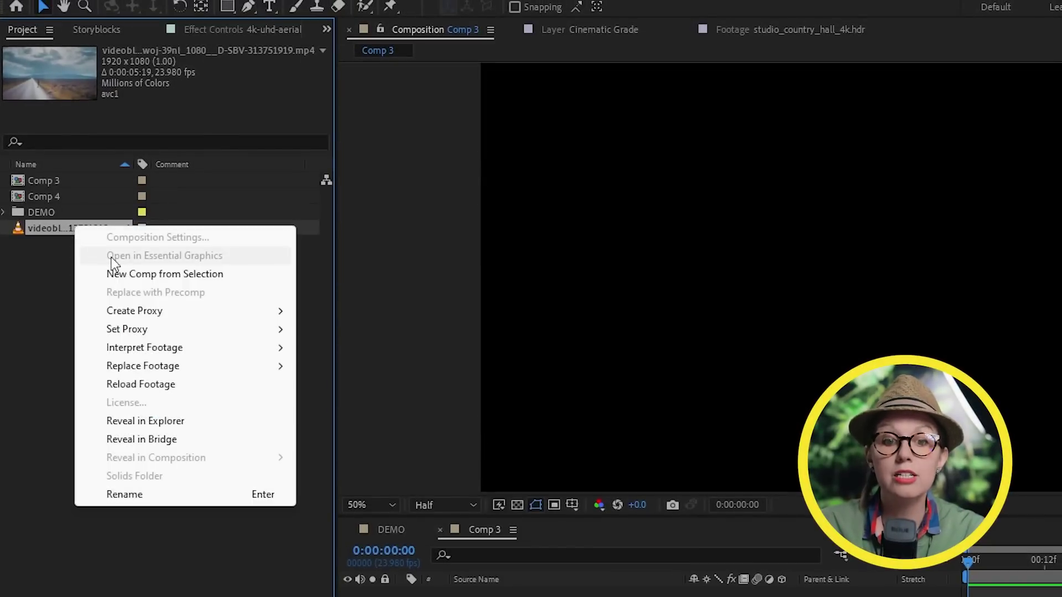
pyautogui.click(132, 275)
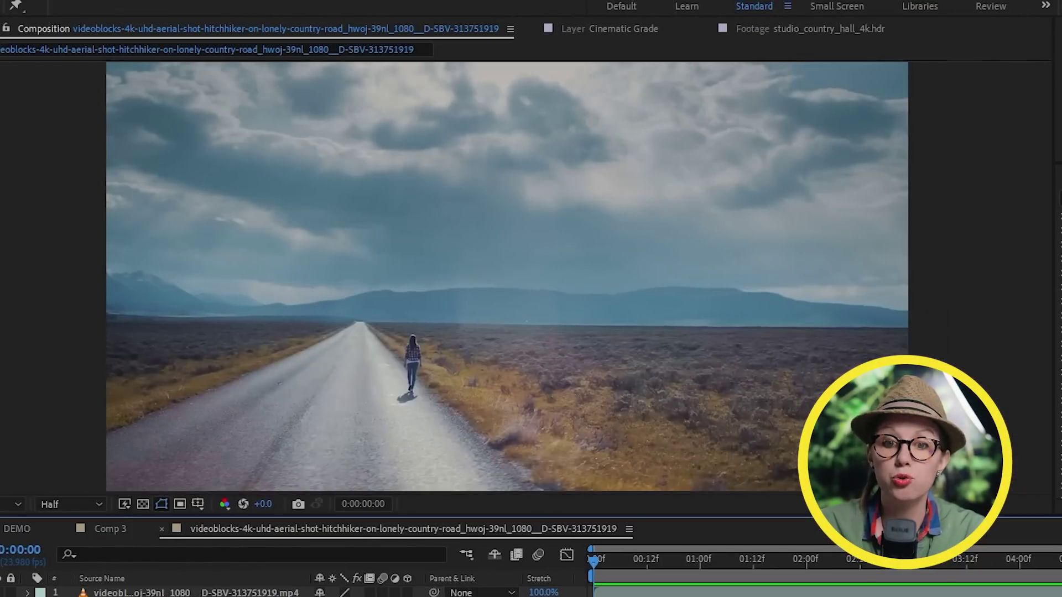
pyautogui.press('space')
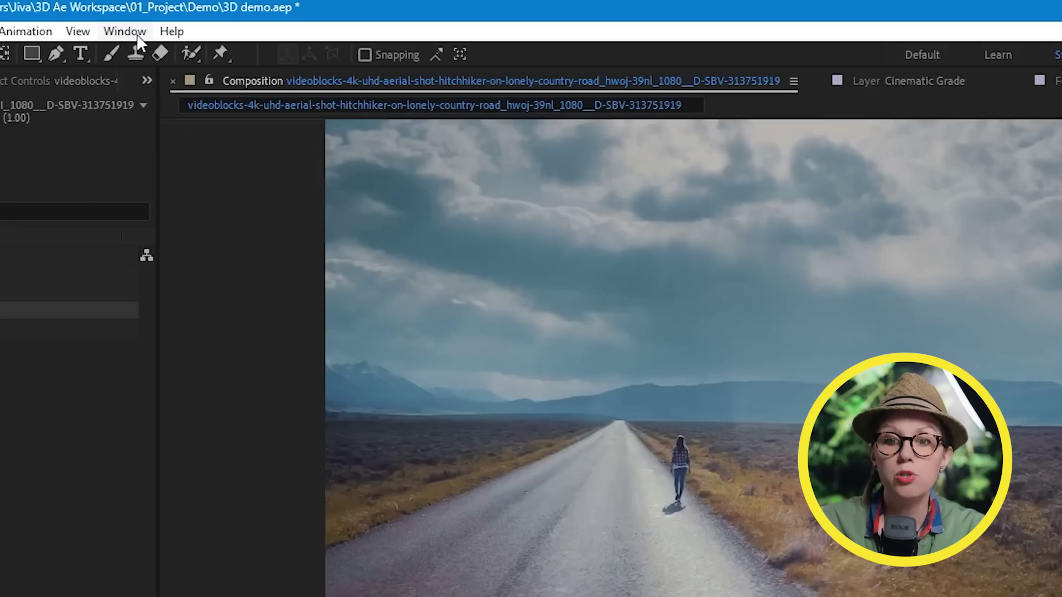
# Step: Bring up the Tracker and run 3D camera tracking on the road clip
pyautogui.click(137, 34)
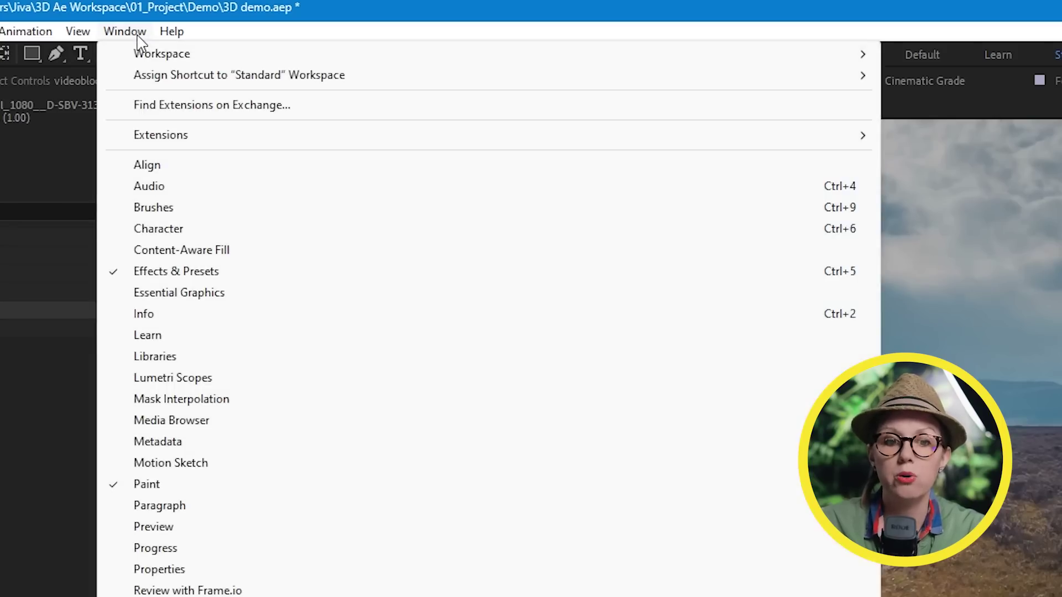
pyautogui.click(179, 494)
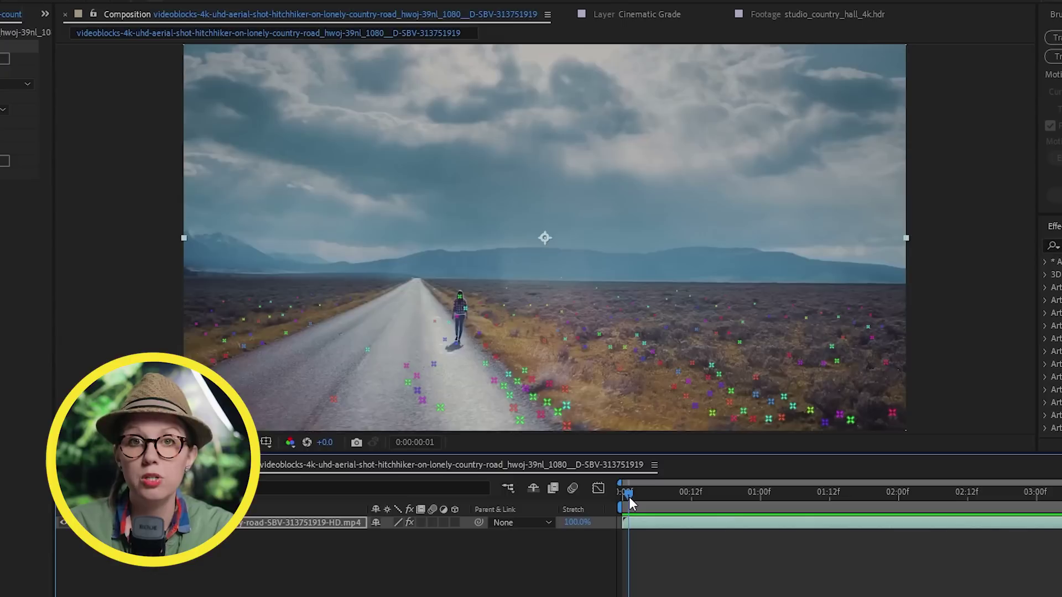
# Step: Find a frame with a target lying flat on the road and set its three track points as ground plane and origin
pyautogui.moveTo(629, 497); pyautogui.dragTo(894, 546)
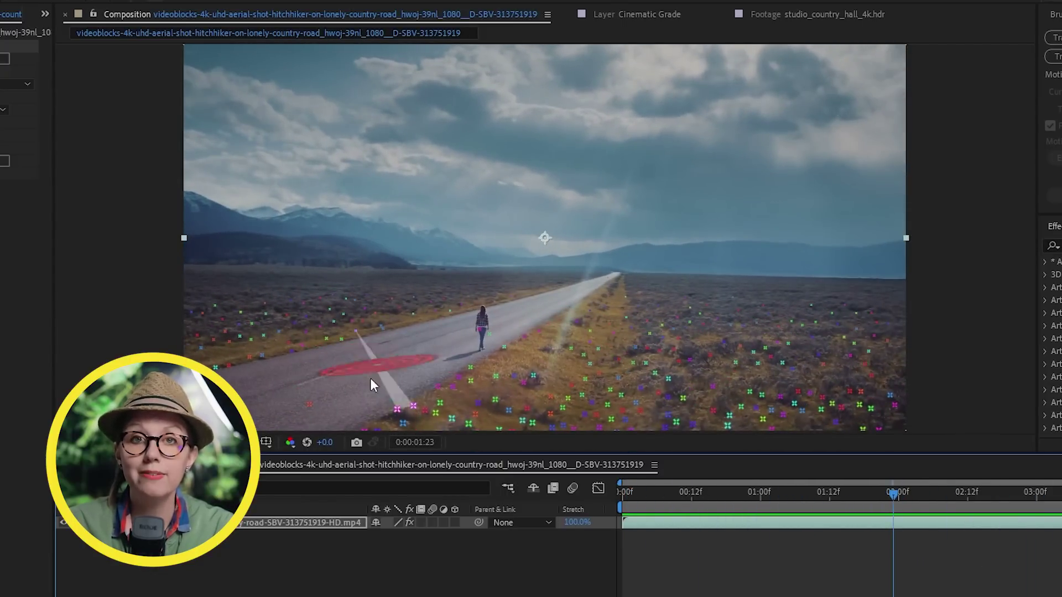
pyautogui.click(685, 501)
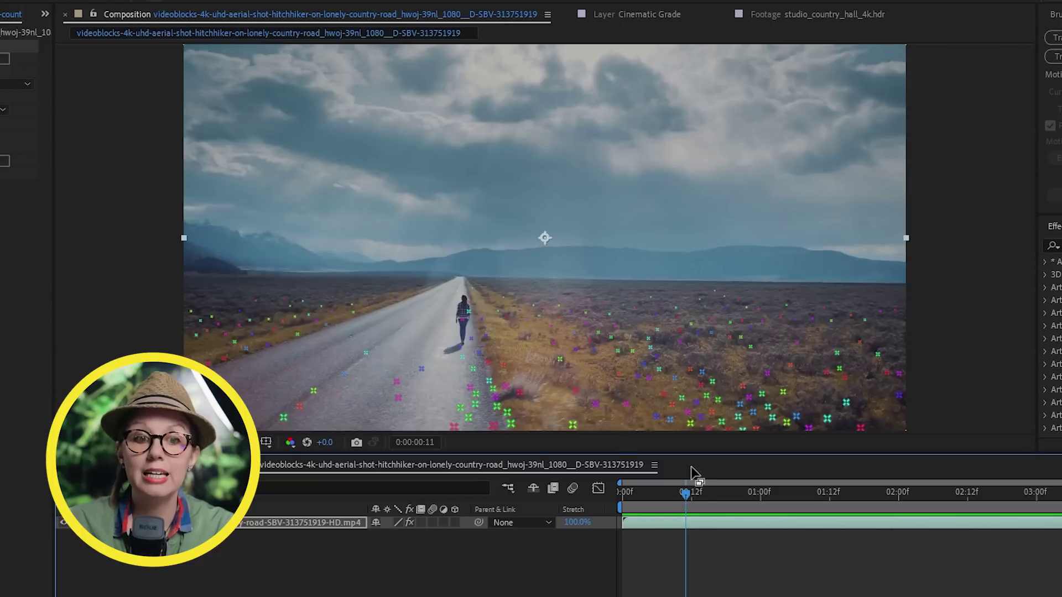
pyautogui.moveTo(705, 496); pyautogui.dragTo(894, 499)
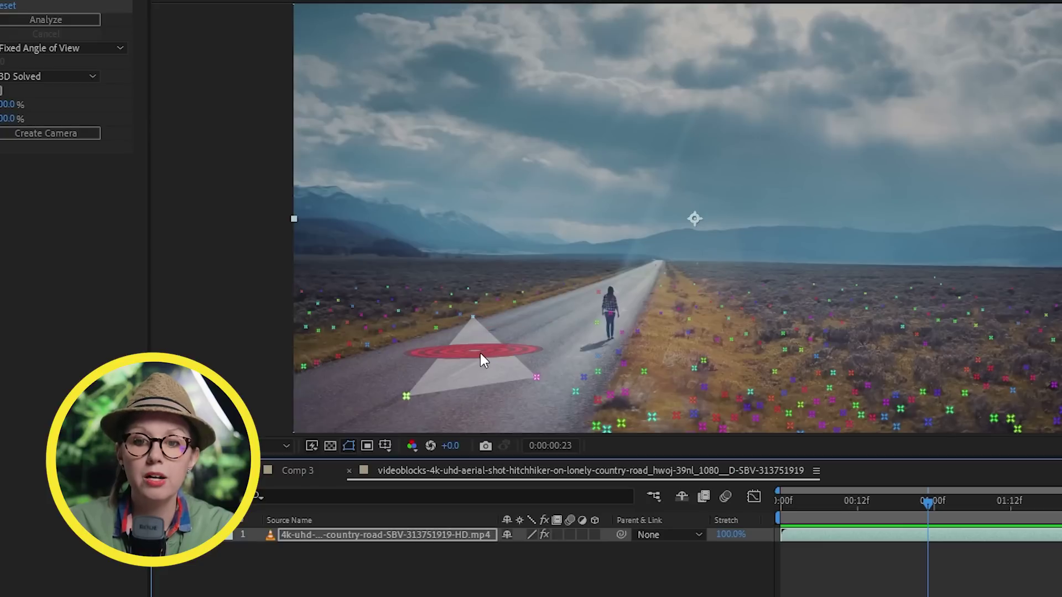
pyautogui.click(480, 354)
pyautogui.rightClick(480, 354)
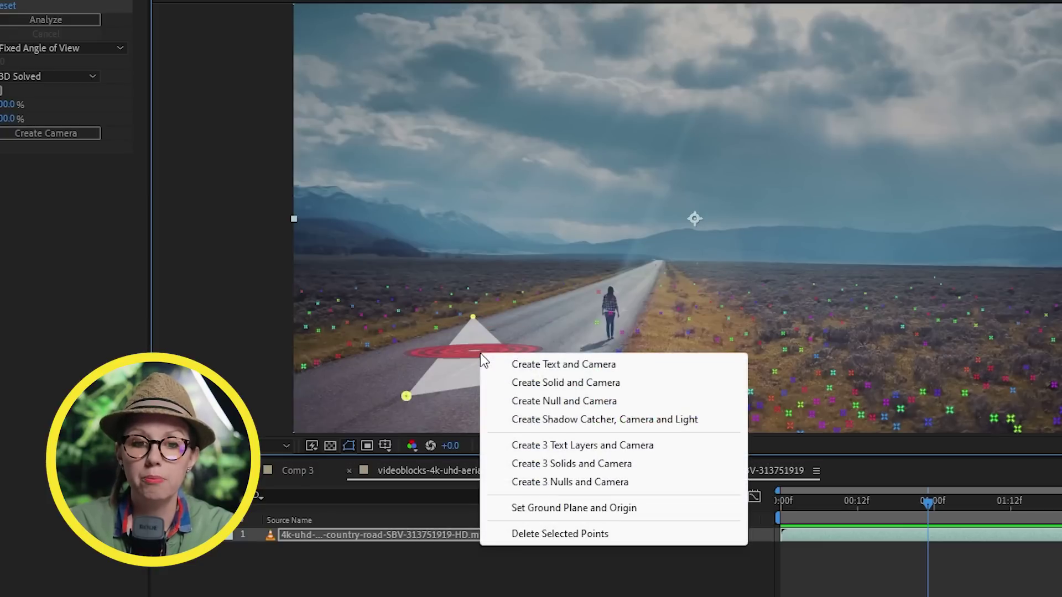
pyautogui.click(554, 508)
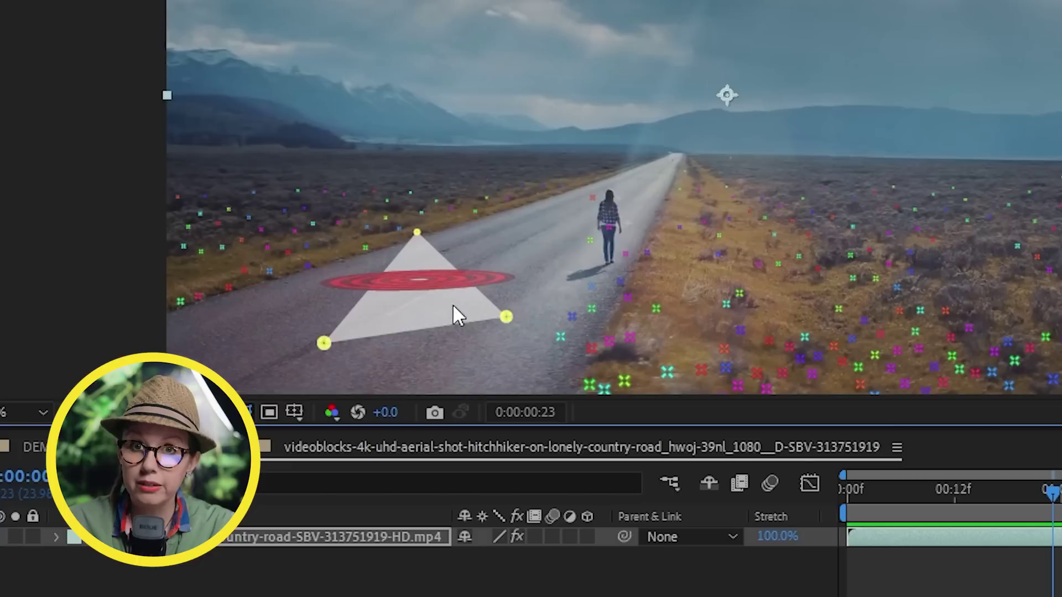
# Step: Create a null and camera from the selected road track points and scrub to check the tracking
pyautogui.rightClick(433, 275)
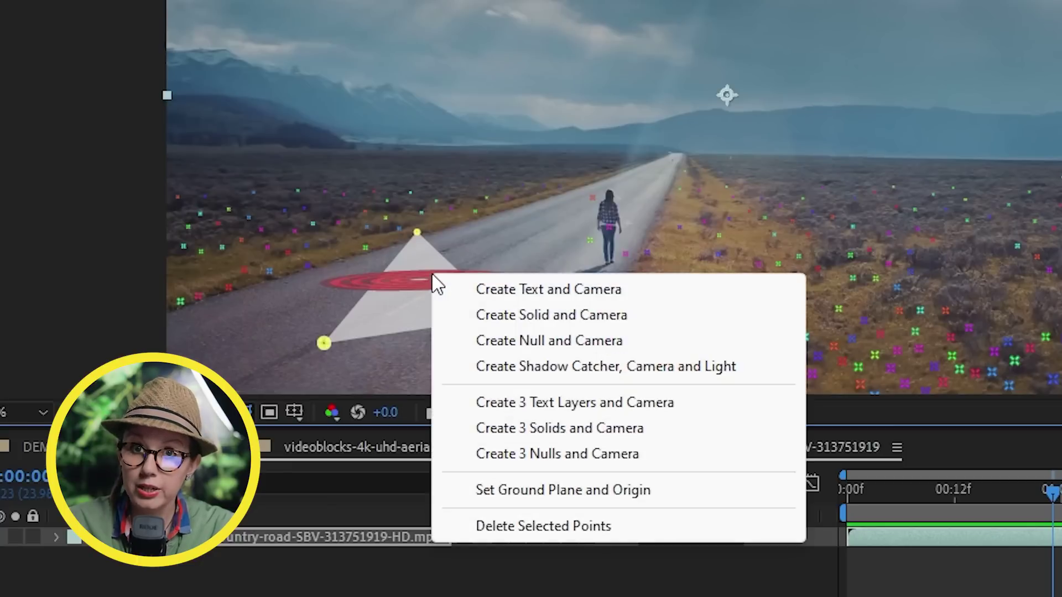
pyautogui.click(523, 341)
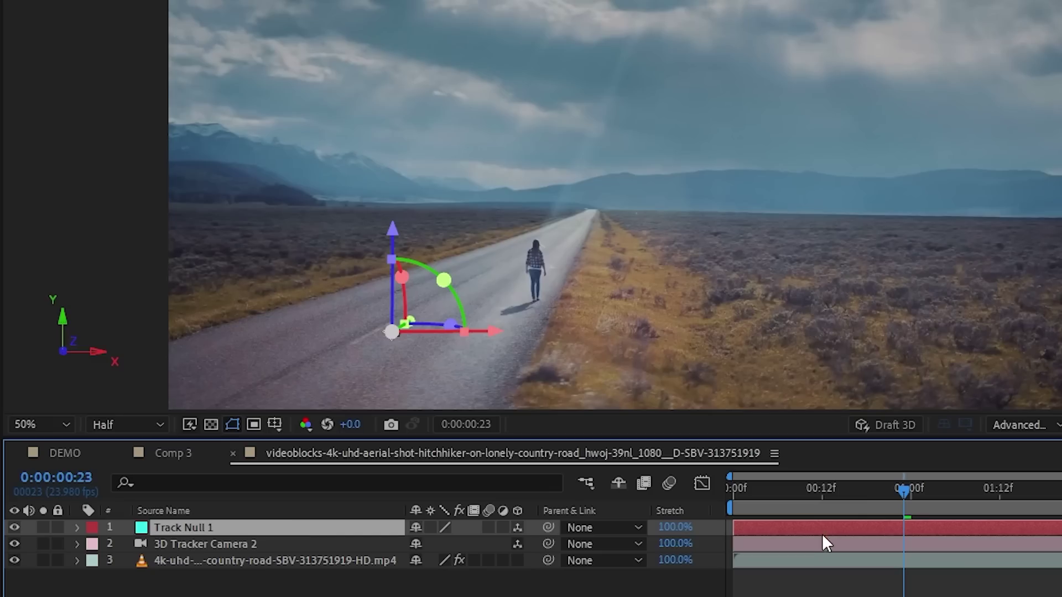
pyautogui.moveTo(889, 493); pyautogui.dragTo(1061, 514)
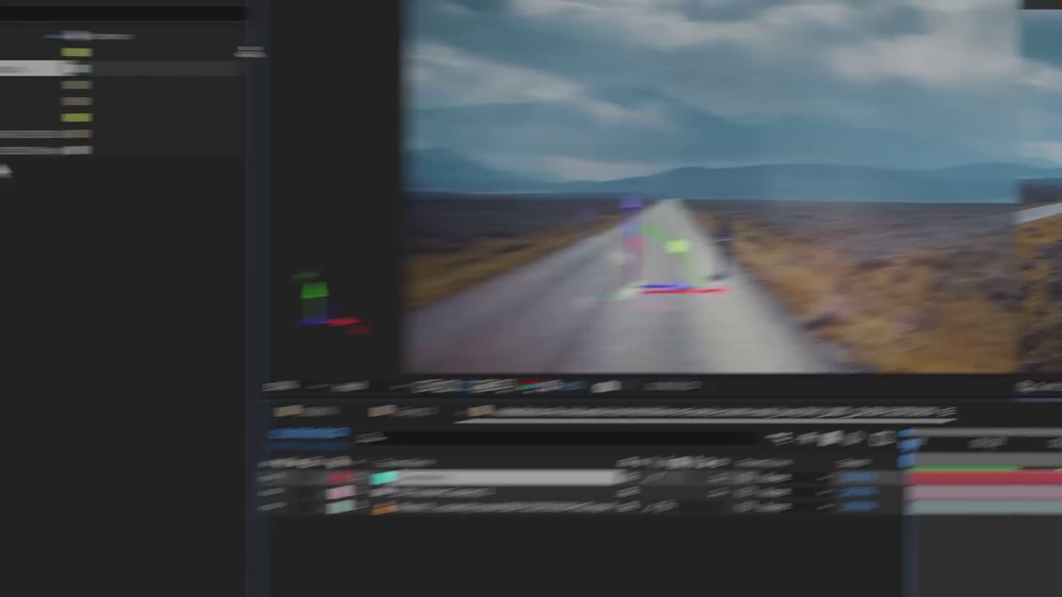
# Step: Add the cc0_-_ufo.glb model to the road composition with an Object Scale of 211%
pyautogui.moveTo(83, 69); pyautogui.dragTo(878, 148)
pyautogui.click(466, 290)
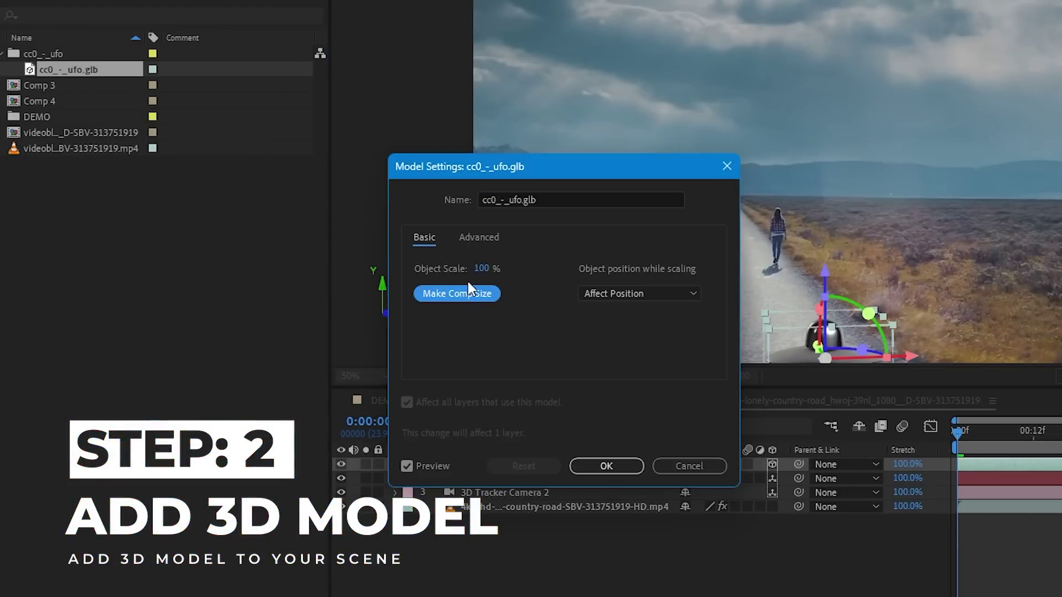
pyautogui.moveTo(556, 265); pyautogui.dragTo(575, 266)
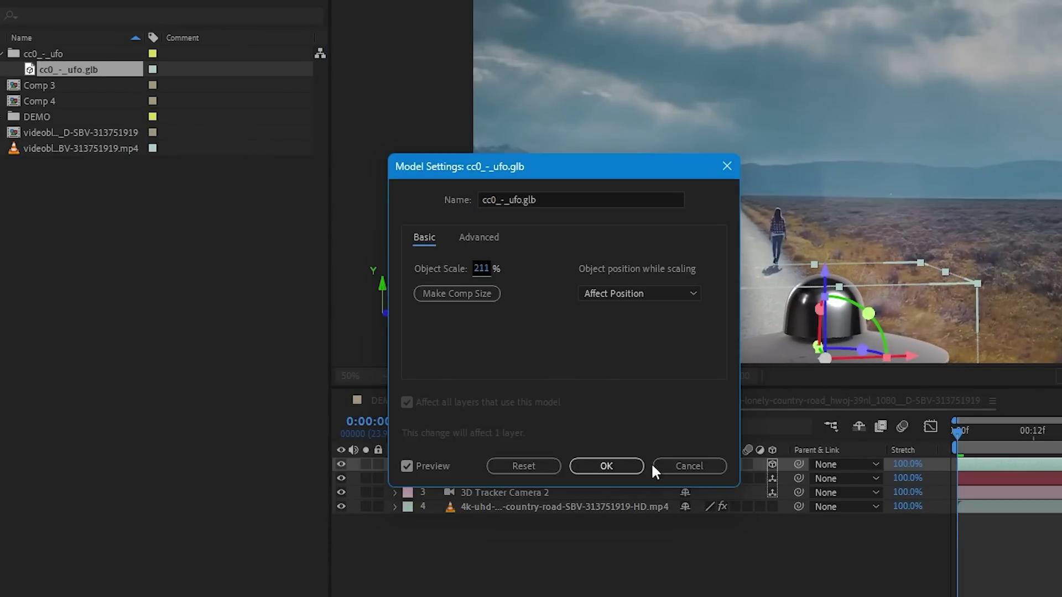
pyautogui.click(609, 466)
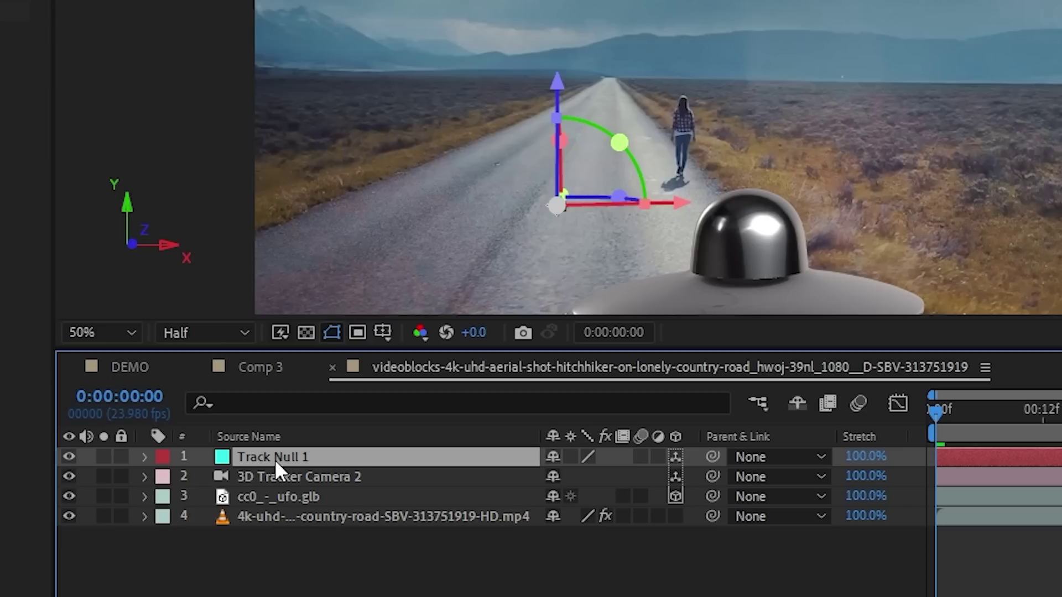
# Step: Copy the track null's Position onto the UFO layer and preview the shot
pyautogui.press('p')
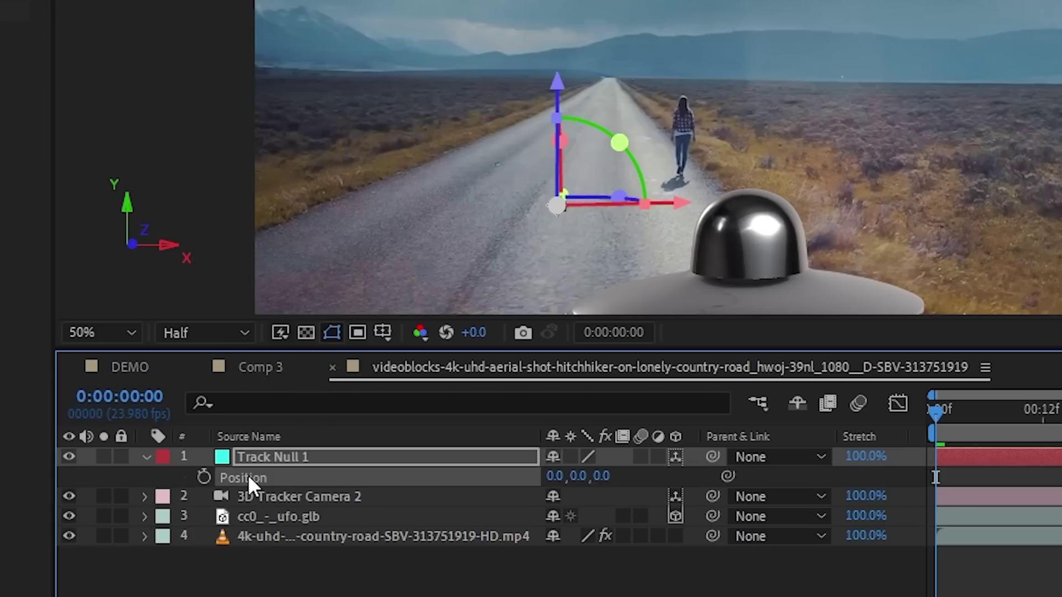
pyautogui.click(264, 512)
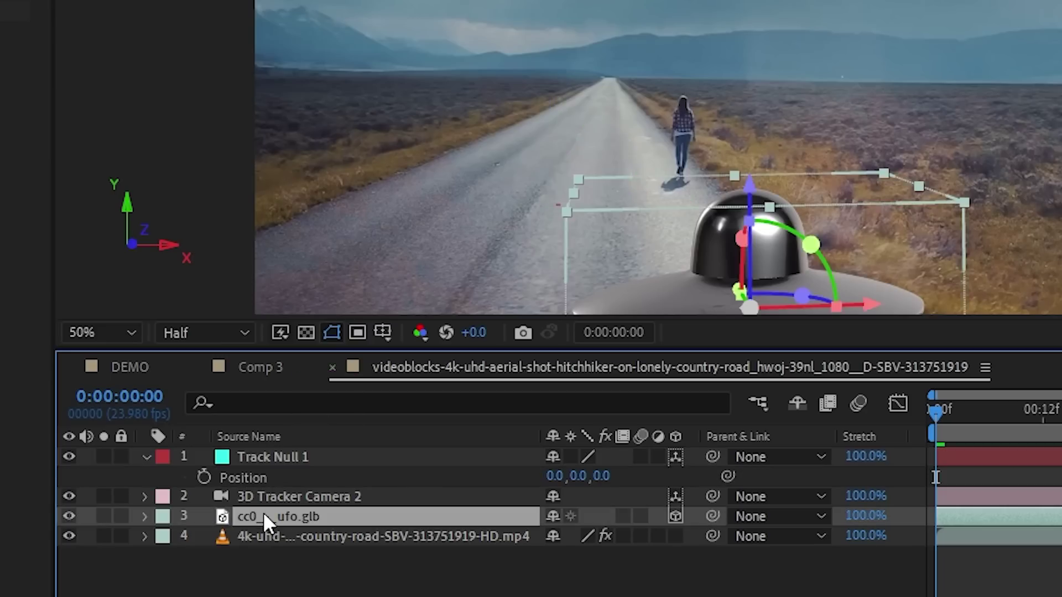
pyautogui.hotkey('ctrl', 'v')
pyautogui.press('space')
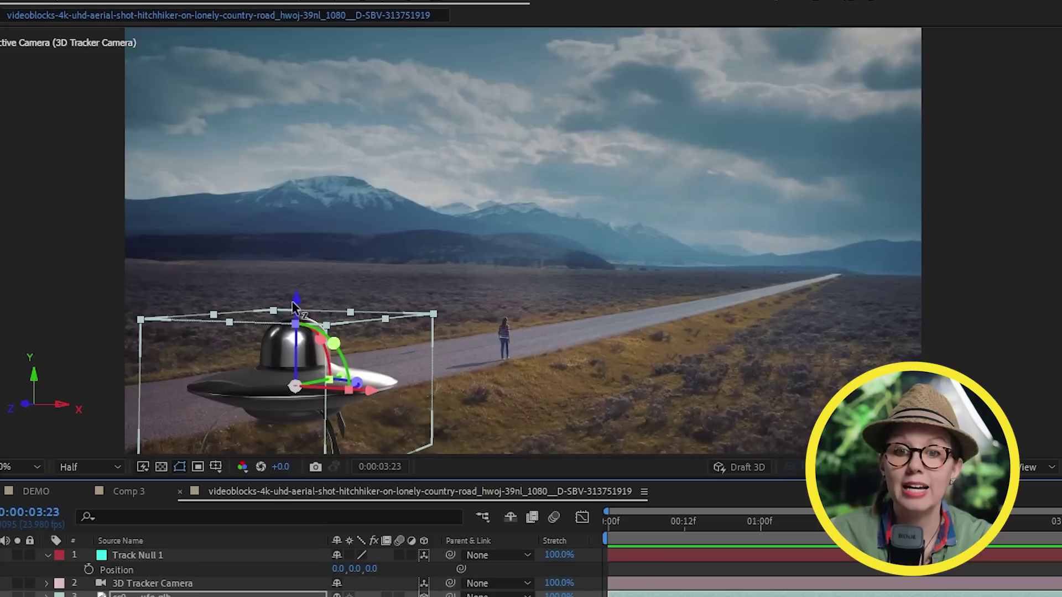
# Step: Raise the UFO above the road, shift it in depth, and preview the placement
pyautogui.moveTo(296, 302); pyautogui.dragTo(296, 247)
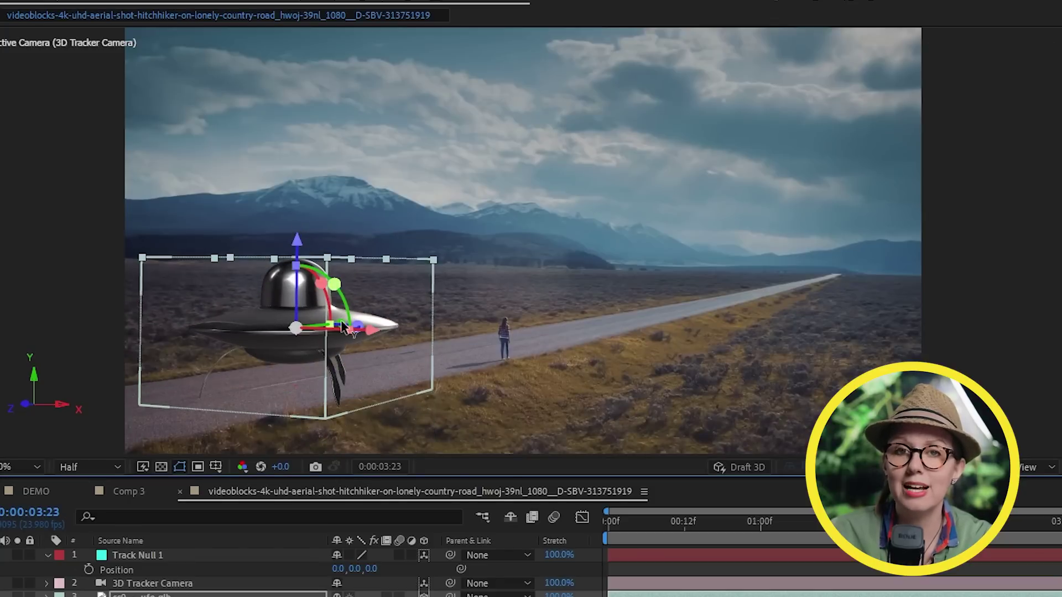
pyautogui.moveTo(341, 326); pyautogui.dragTo(424, 319)
pyautogui.press('space')
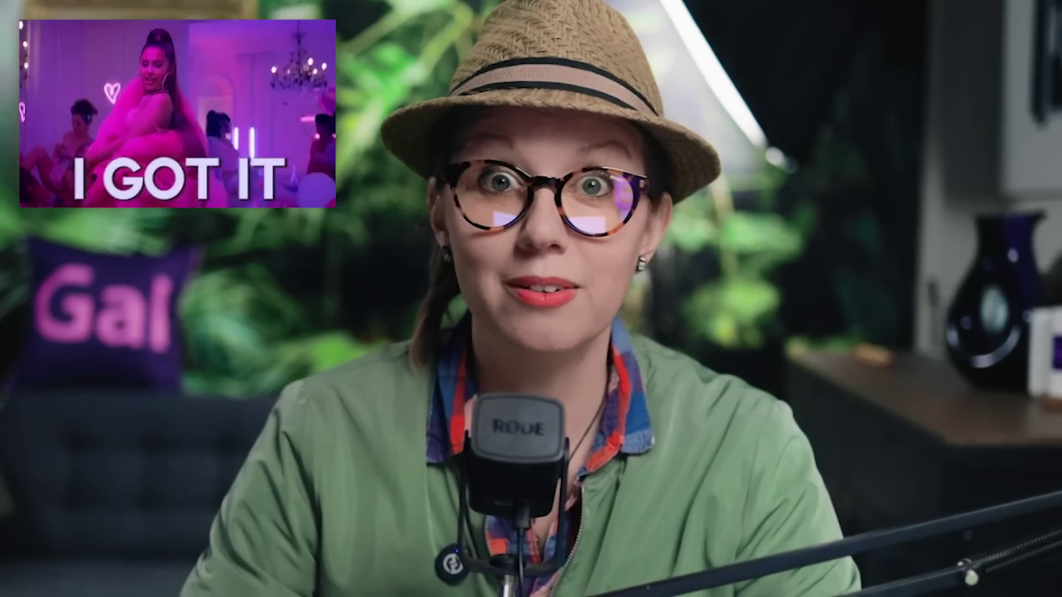
# Step: Turn on Position keyframing for the UFO and raise it into the sky at the first frame, to about Y -1316
pyautogui.click(115, 527)
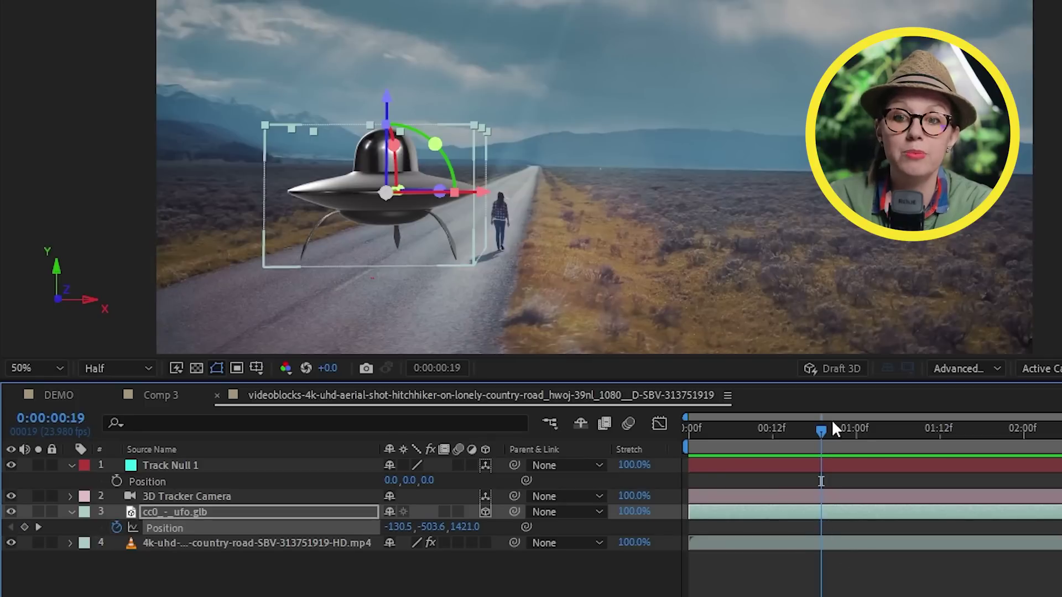
pyautogui.moveTo(834, 429); pyautogui.dragTo(658, 440)
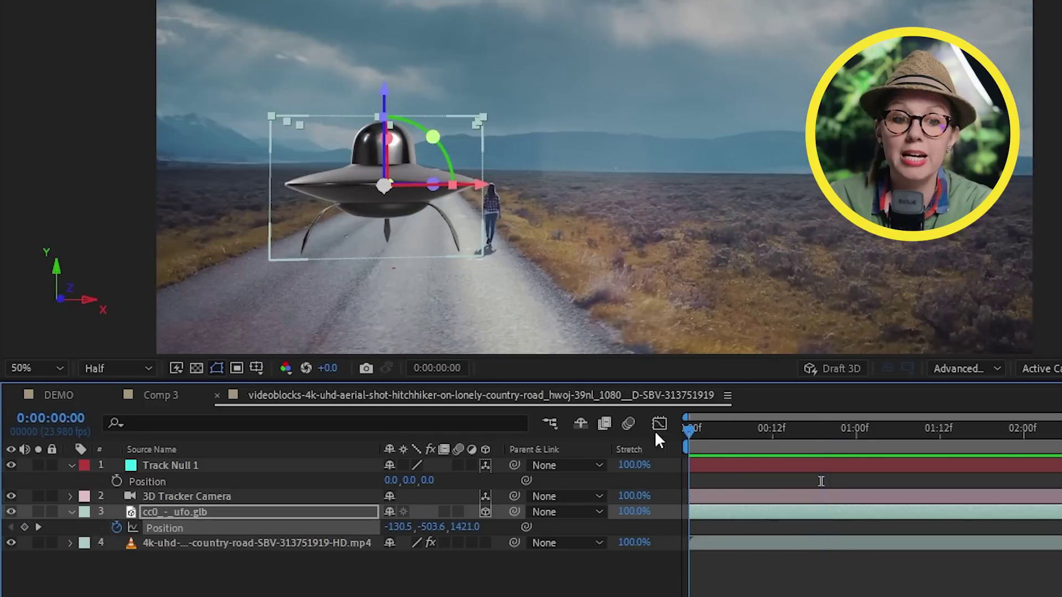
pyautogui.moveTo(390, 100); pyautogui.dragTo(387, 11)
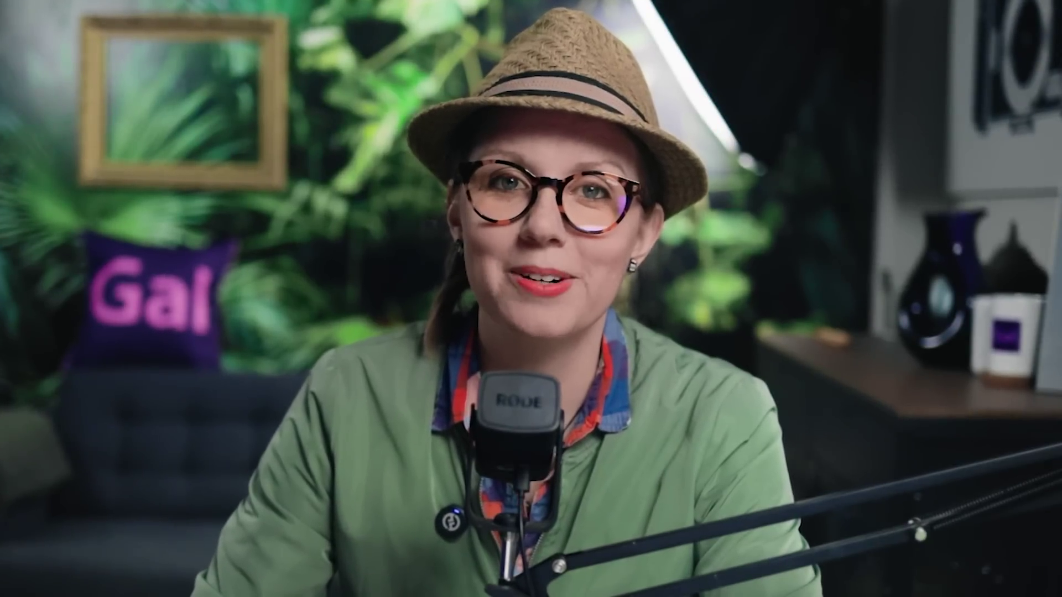
# Step: Add a new Environment light to the road composition
pyautogui.rightClick(171, 549)
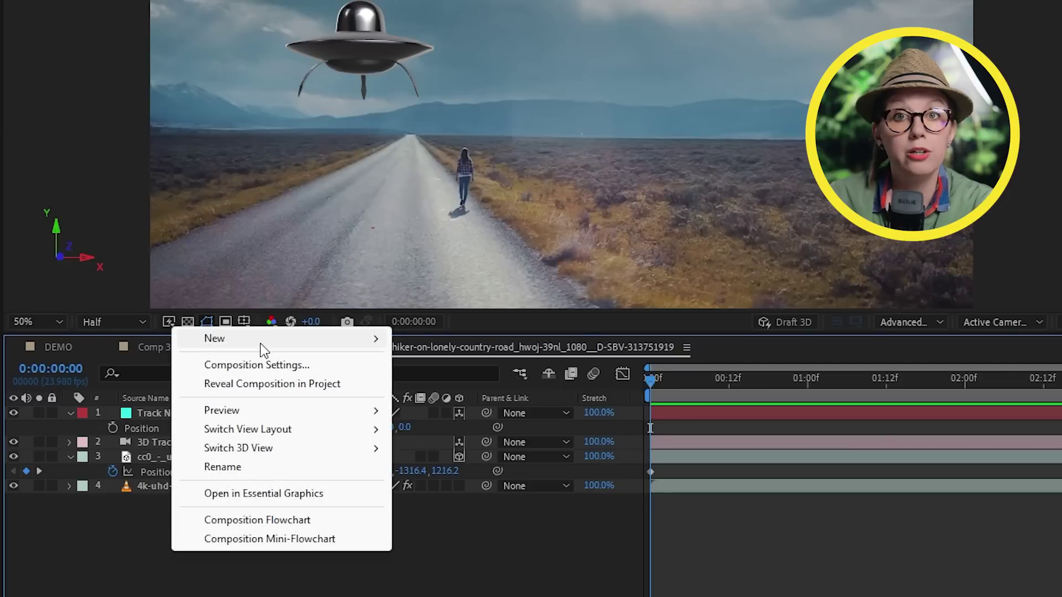
pyautogui.moveTo(260, 343)
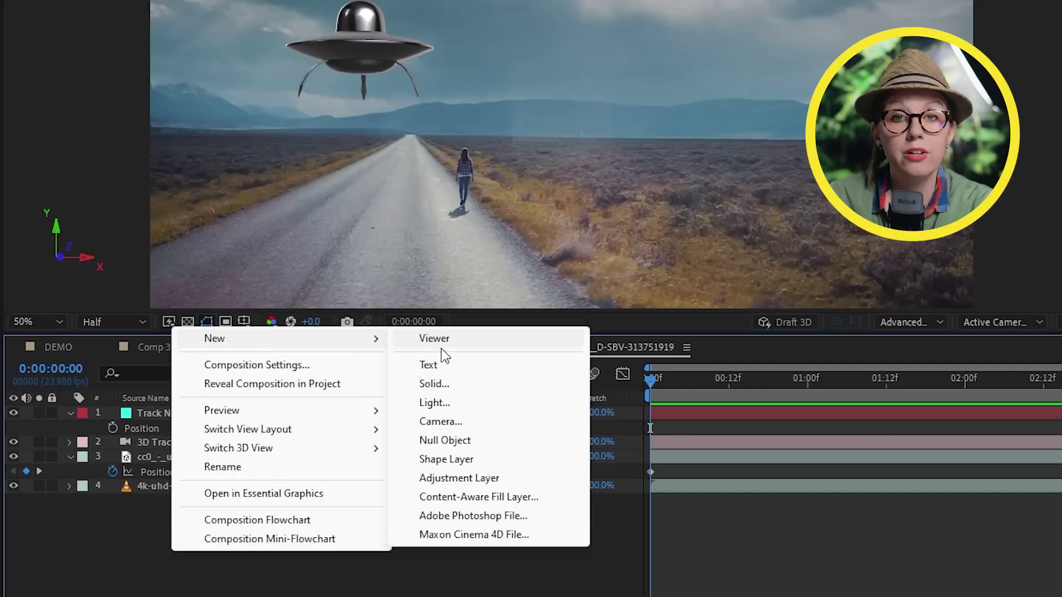
pyautogui.click(452, 404)
pyautogui.click(516, 538)
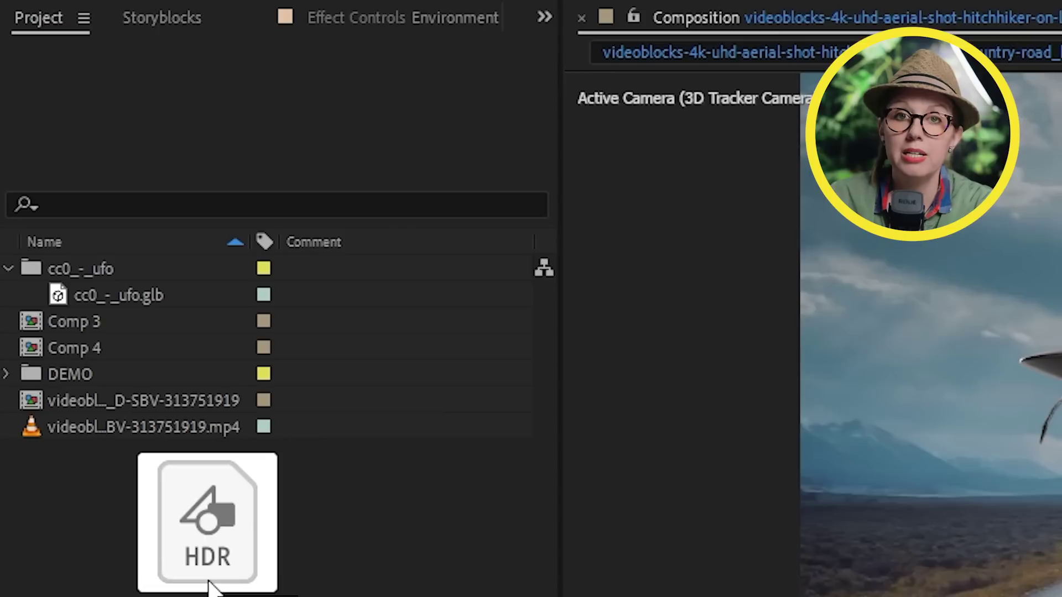
# Step: Bring straw_rolls_field_01_4k.hdr into the composition and set it as the Environment light's source at 80% intensity
pyautogui.moveTo(265, 580); pyautogui.dragTo(213, 589)
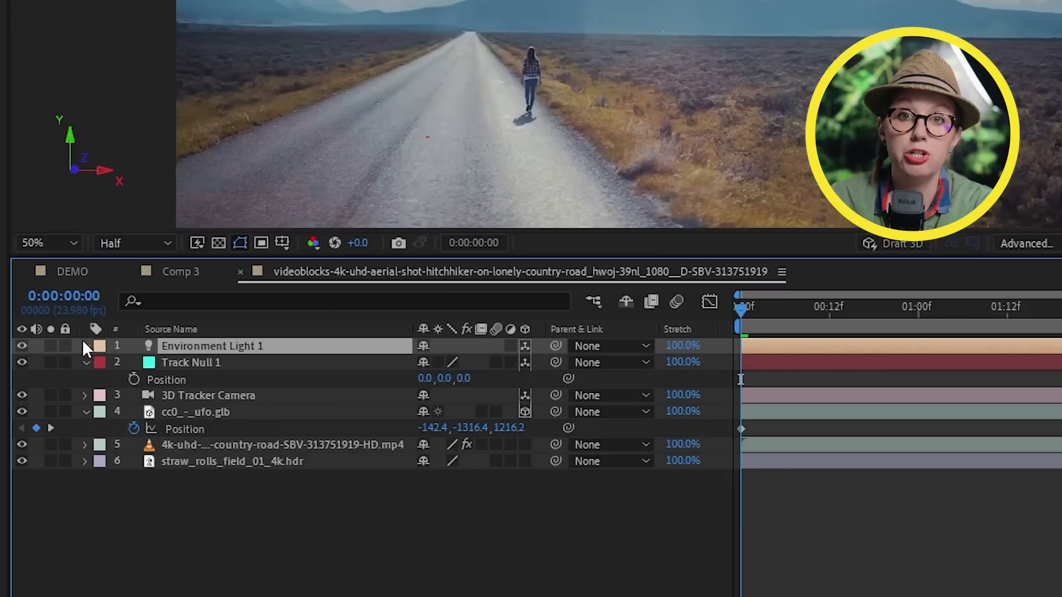
pyautogui.click(86, 345)
pyautogui.click(443, 395)
pyautogui.click(473, 446)
pyautogui.moveTo(429, 413); pyautogui.dragTo(410, 413)
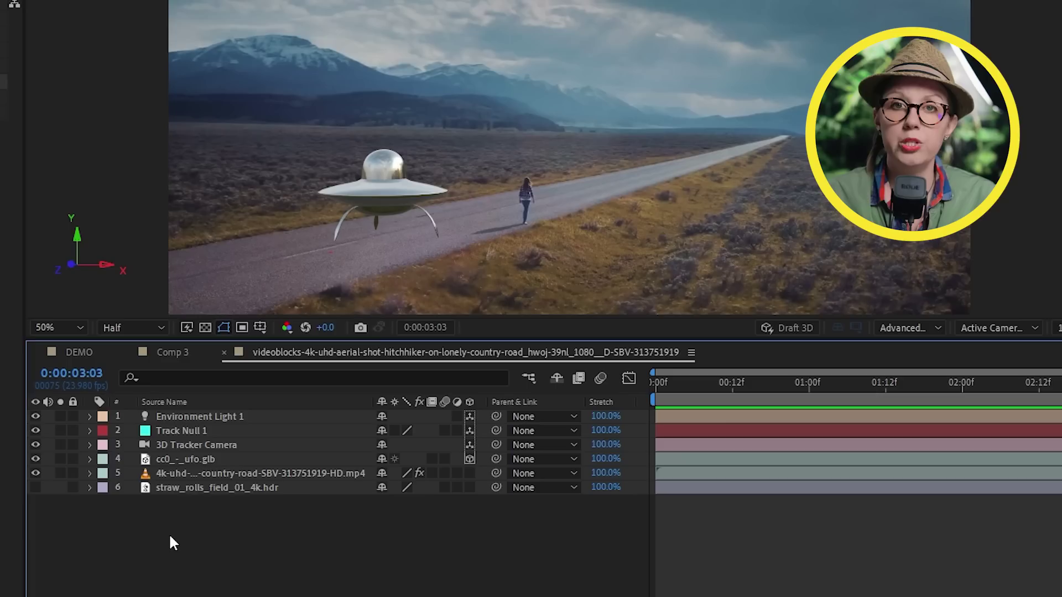
# Step: Create a white solid, place it beneath the UFO layer in the stack, and make it a 3D layer
pyautogui.rightClick(171, 318)
pyautogui.moveTo(237, 327)
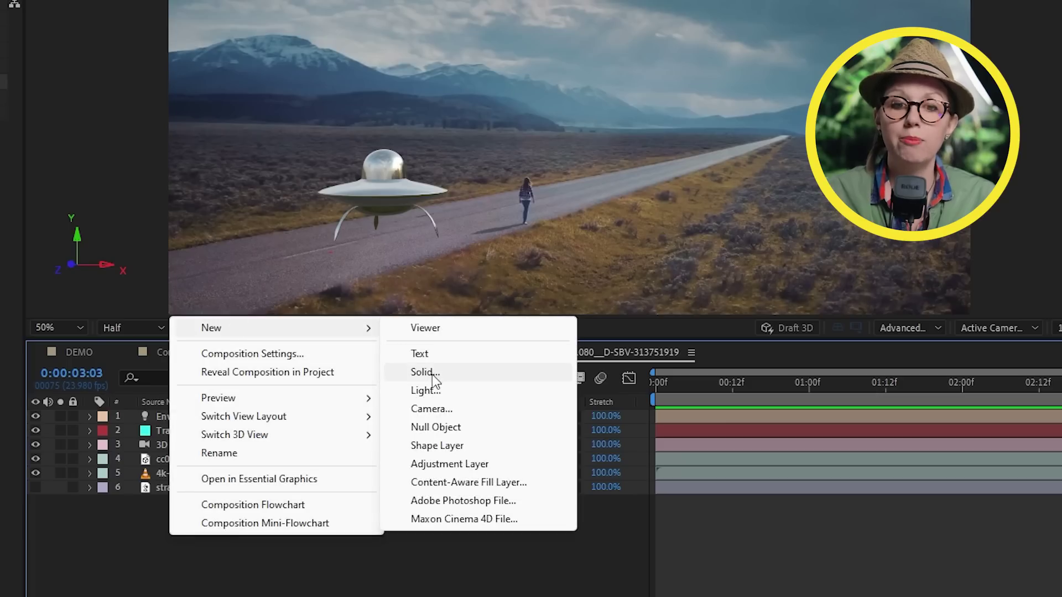
pyautogui.click(423, 373)
pyautogui.click(279, 460)
pyautogui.moveTo(224, 486); pyautogui.dragTo(225, 484)
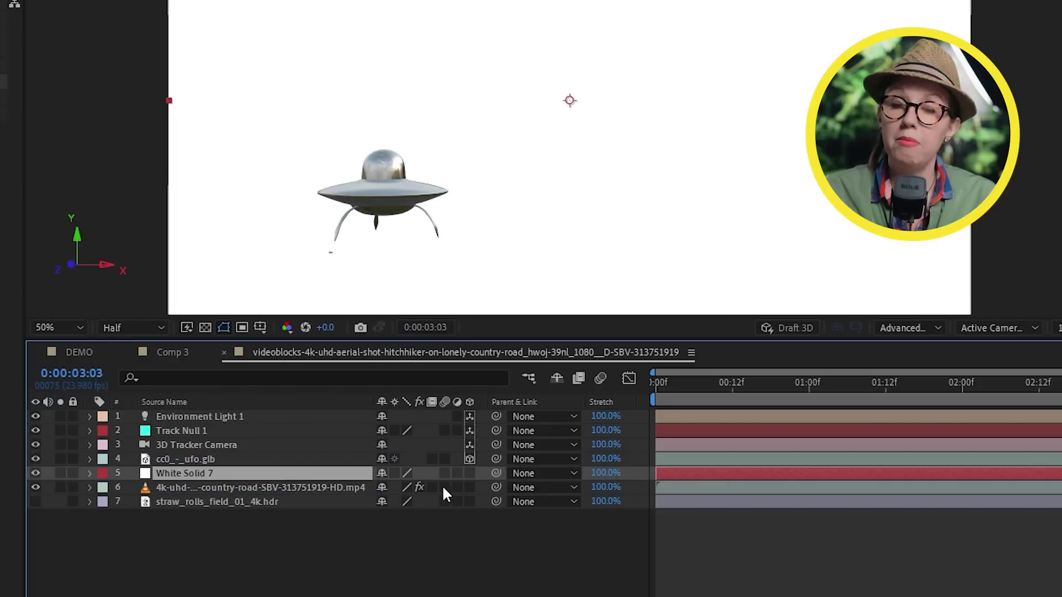
pyautogui.click(470, 473)
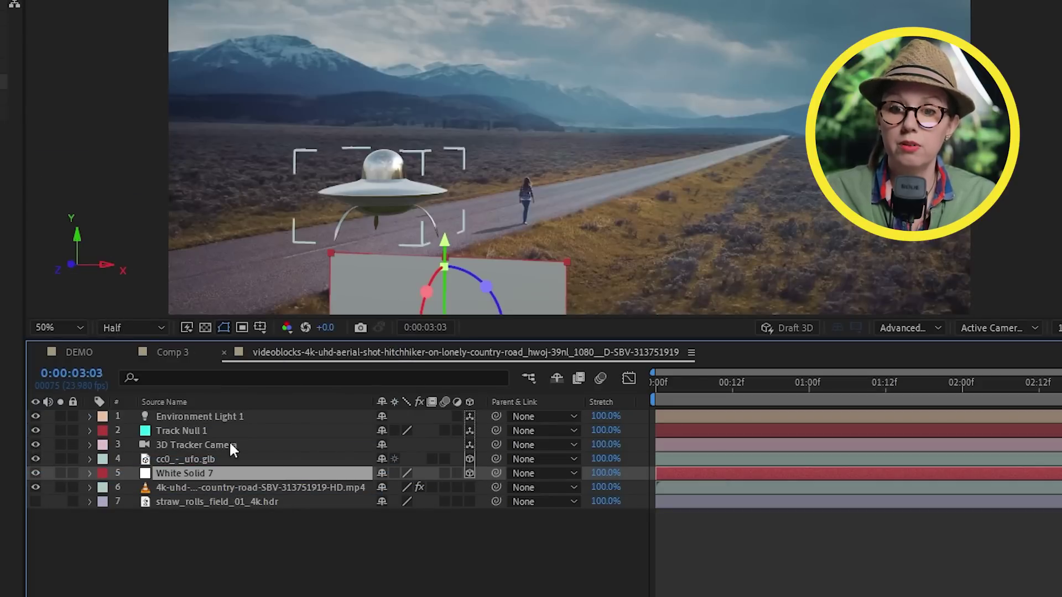
# Step: Copy the track null's Position onto the white solid and lay it flat with X Rotation at -90°
pyautogui.click(197, 429)
pyautogui.press('p')
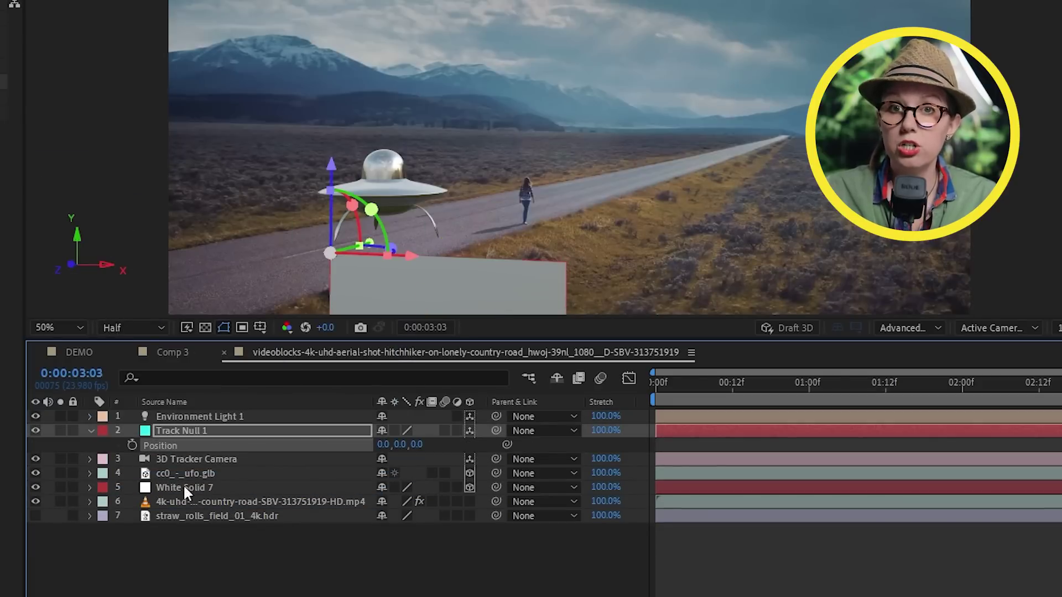
pyautogui.click(185, 487)
pyautogui.press('r')
pyautogui.moveTo(401, 516)
pyautogui.mouseDown()
pyautogui.moveTo(432, 513)
pyautogui.moveTo(389, 516)
pyautogui.mouseUp()
pyautogui.write('0')
pyautogui.press('Return')
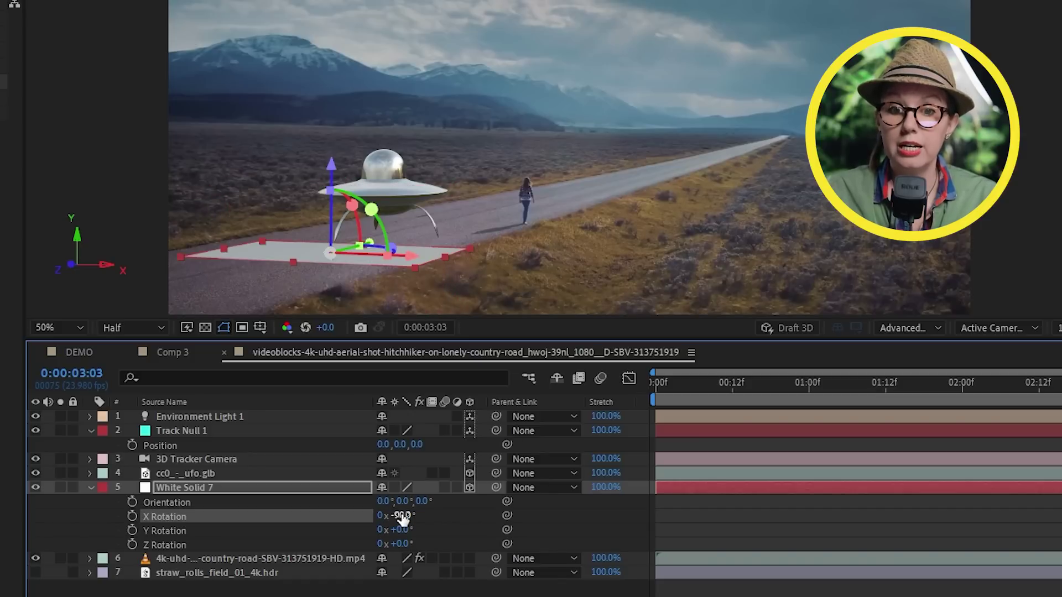
# Step: Enlarge the ground solid, starting with a 253% scale, and slide it to about Z 1073 beneath the UFO
pyautogui.press('s')
pyautogui.moveTo(364, 241); pyautogui.dragTo(422, 226)
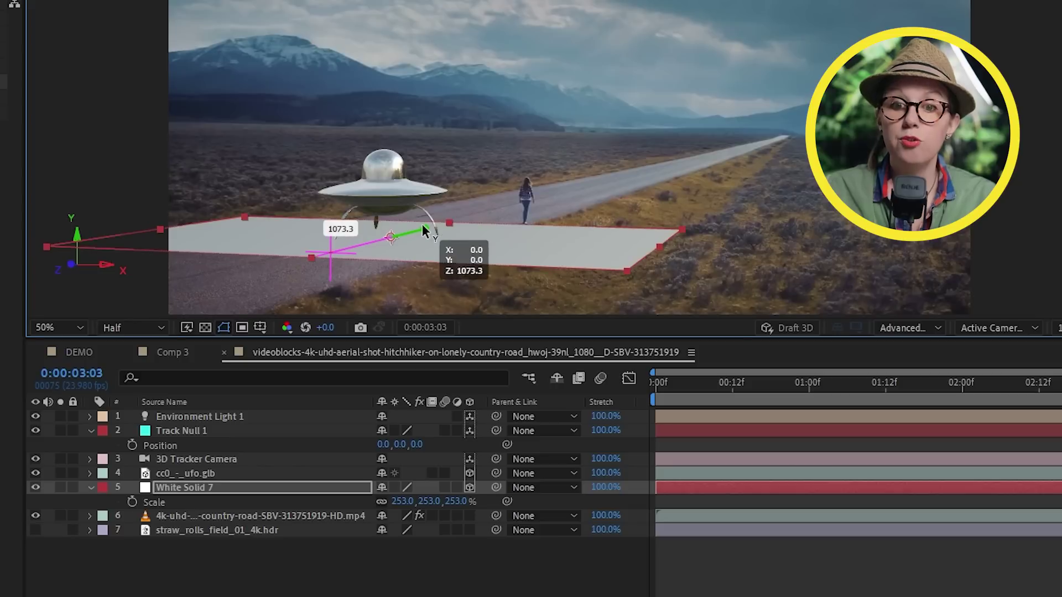
pyautogui.moveTo(311, 258); pyautogui.dragTo(268, 284)
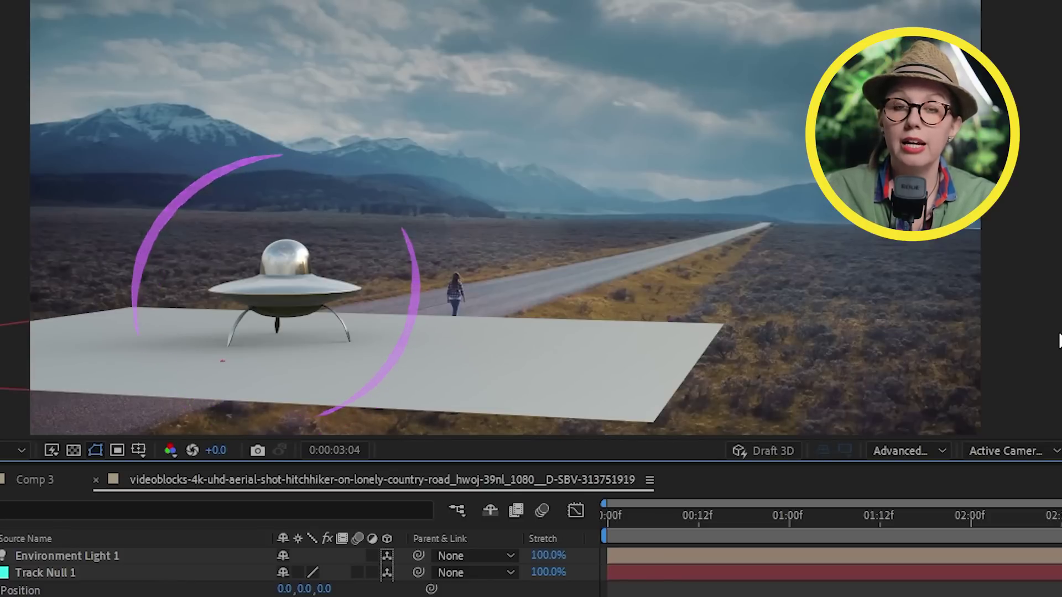
# Step: In the Advanced 3D renderer options, fit the shadow casting box to the scene and reduce its size to about 2590
pyautogui.click(918, 448)
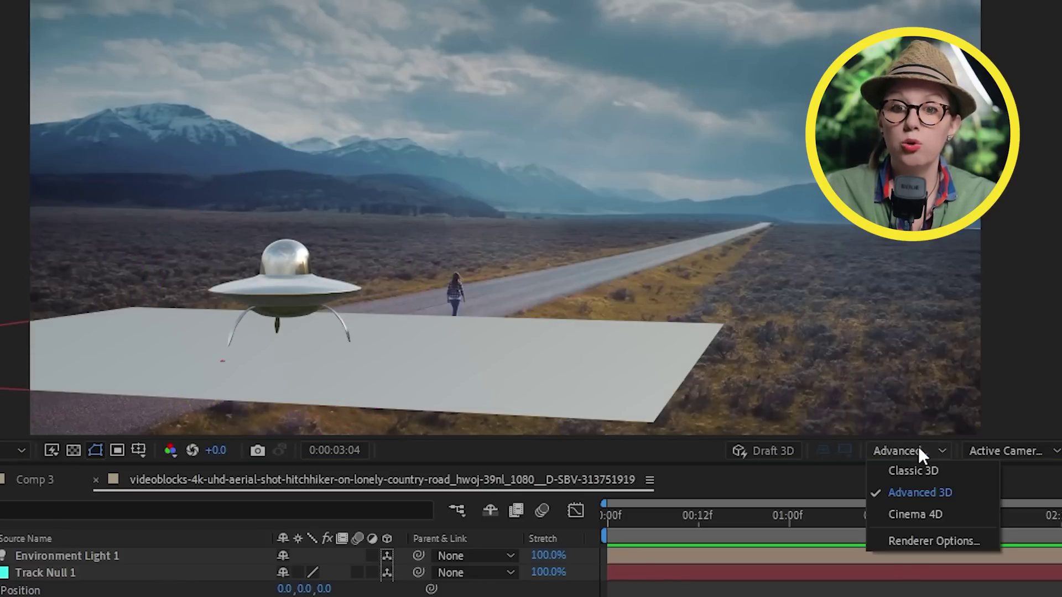
pyautogui.click(919, 541)
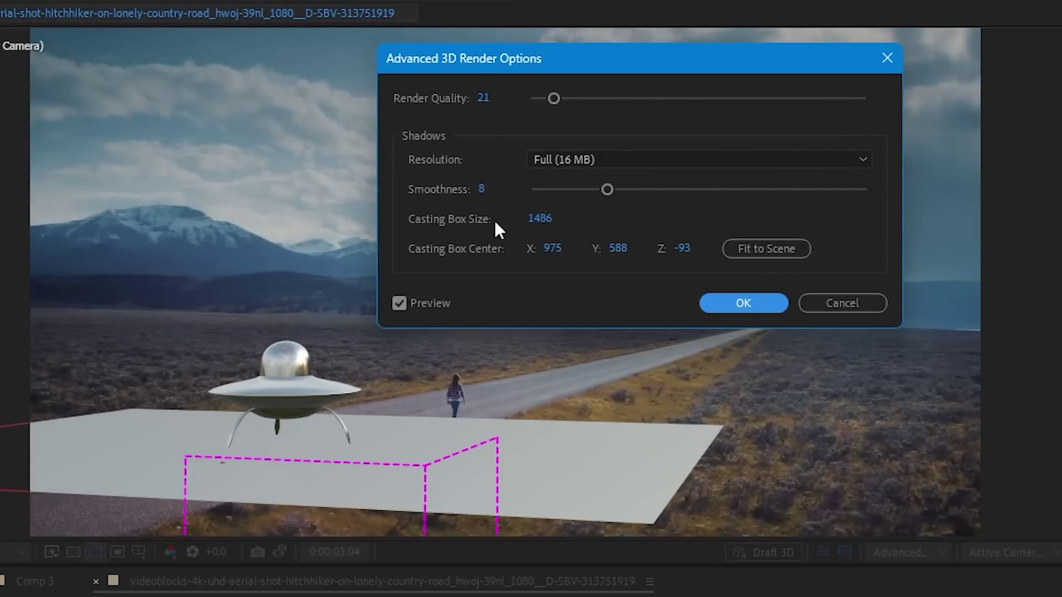
pyautogui.click(757, 247)
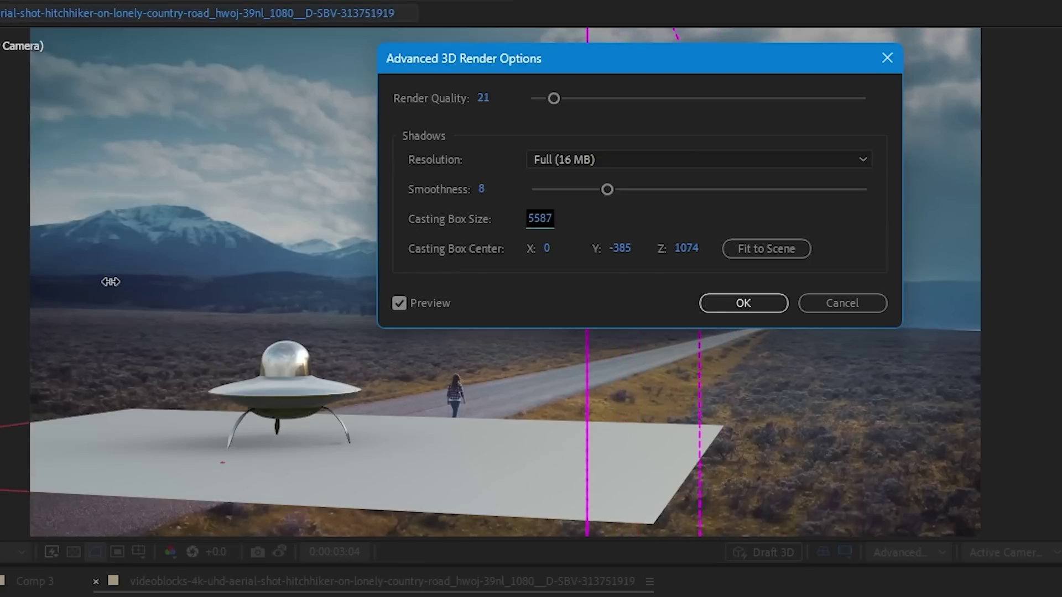
pyautogui.moveTo(526, 70); pyautogui.dragTo(858, 191)
pyautogui.moveTo(494, 434); pyautogui.dragTo(172, 435)
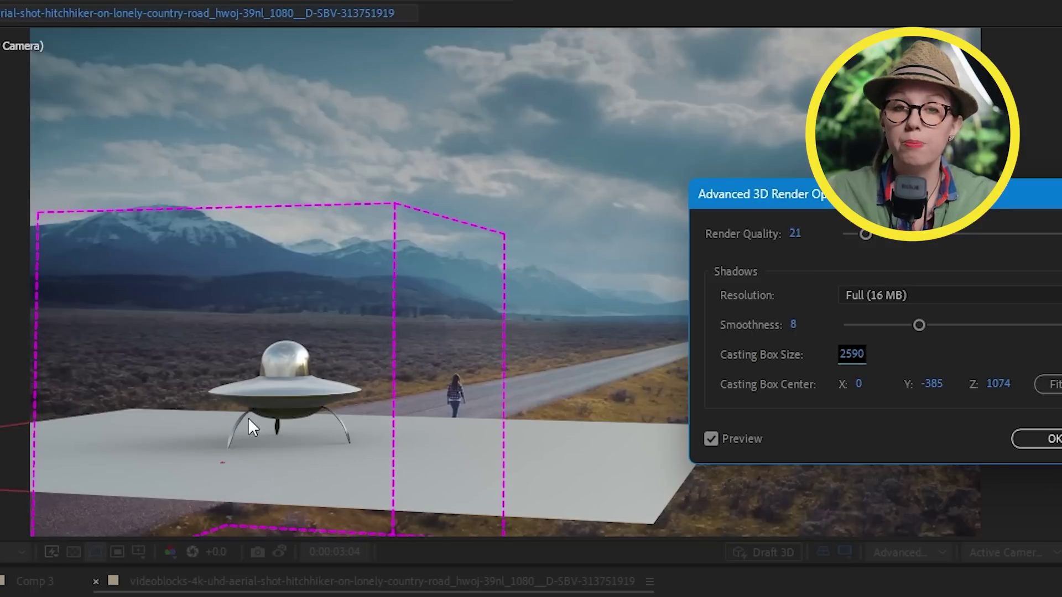
pyautogui.click(1051, 439)
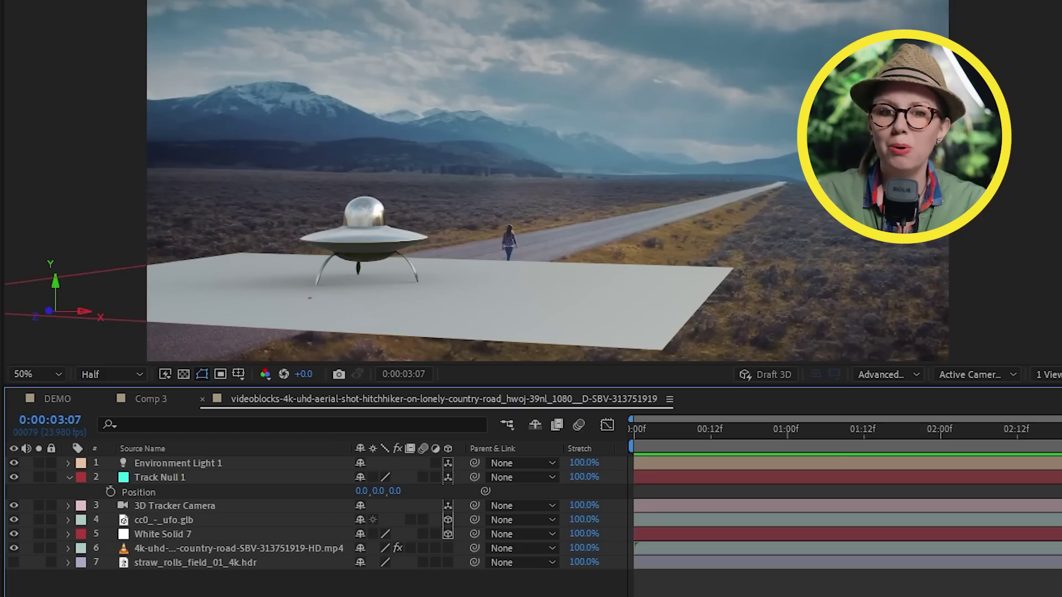
# Step: Set Casts Shadows to Off in the white solid's Material Options
pyautogui.click(136, 535)
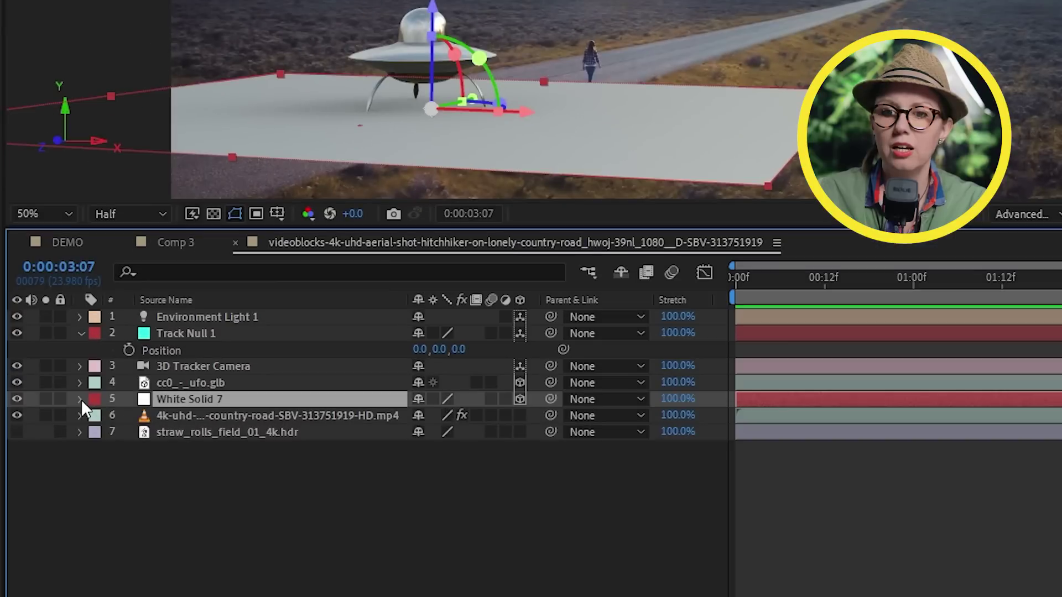
pyautogui.click(68, 534)
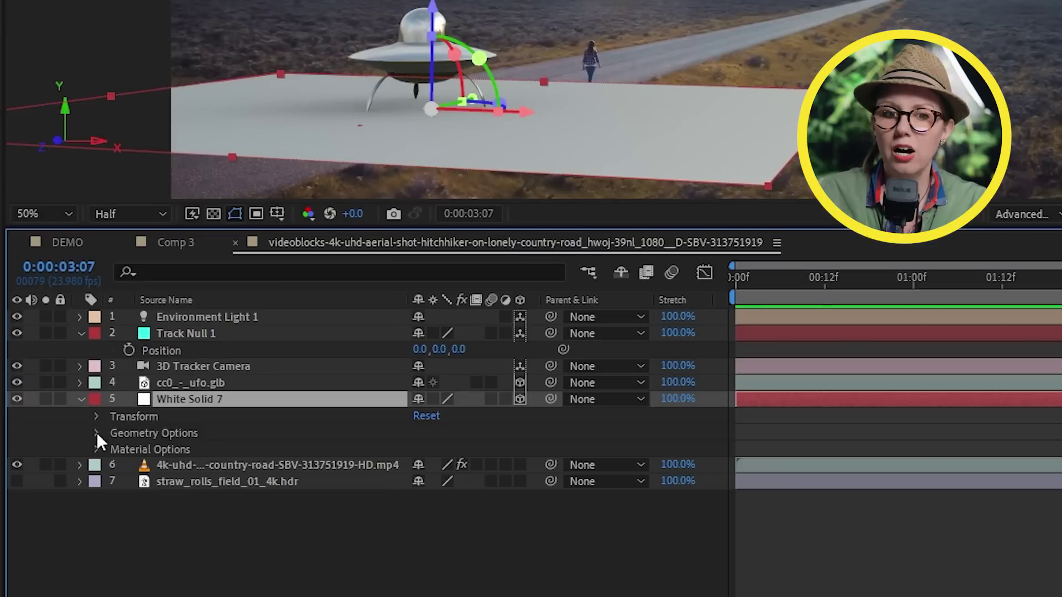
pyautogui.click(83, 580)
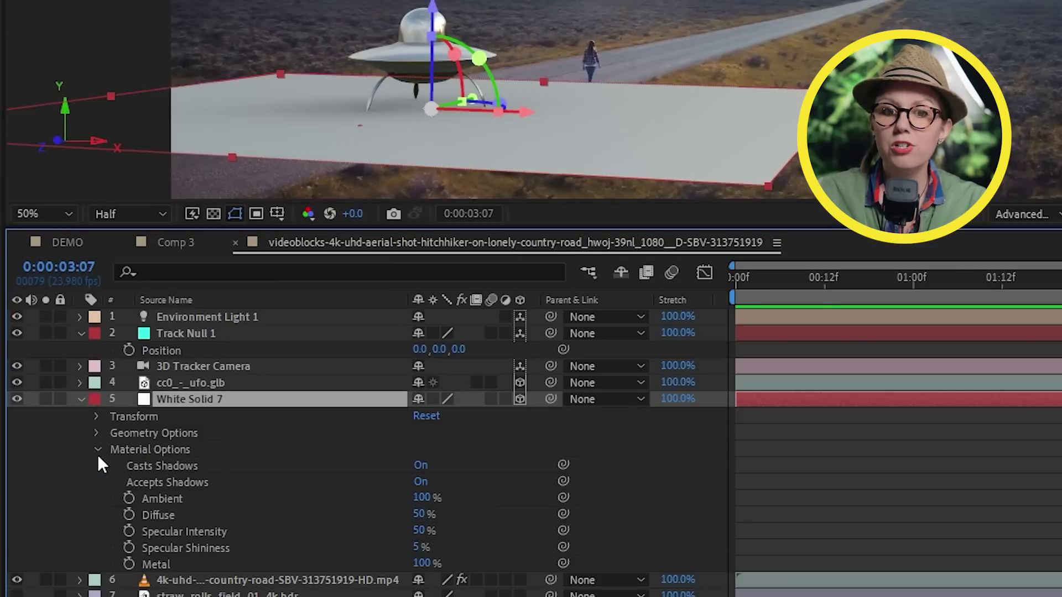
pyautogui.click(421, 467)
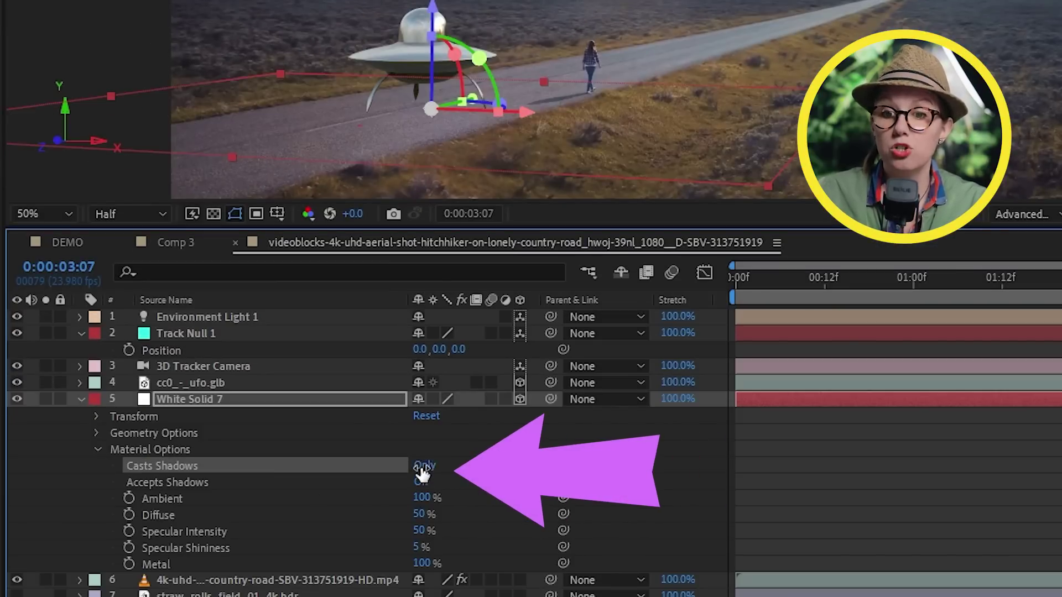
pyautogui.click(422, 468)
# Step: Cycle the solid's Accepts Shadows setting back to On and check the disabled features listed for the Advanced 3D renderer
pyautogui.click(421, 481)
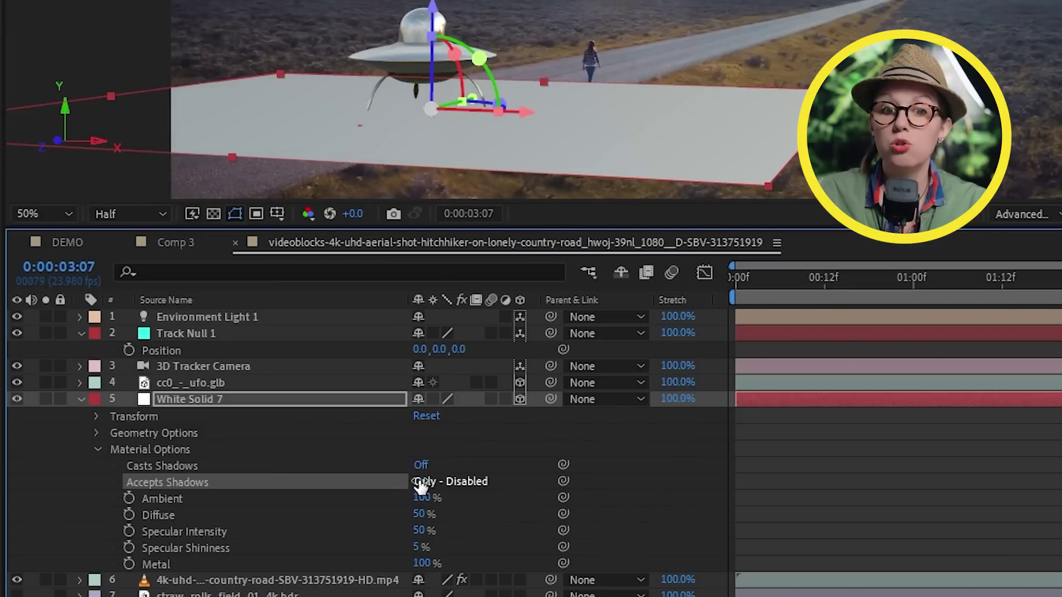
pyautogui.click(423, 482)
pyautogui.click(426, 482)
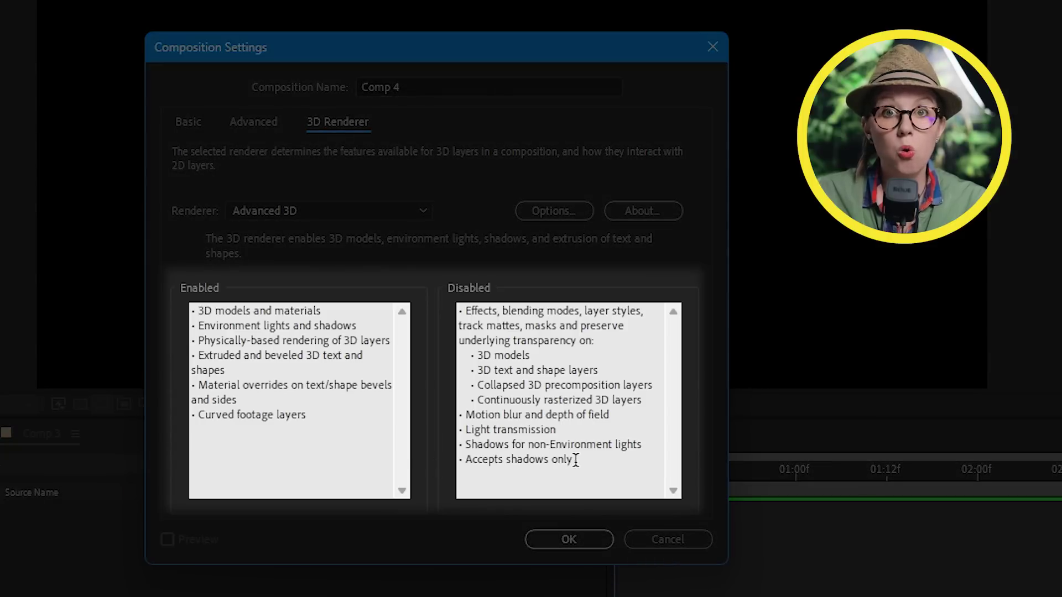
pyautogui.moveTo(585, 460); pyautogui.dragTo(471, 464)
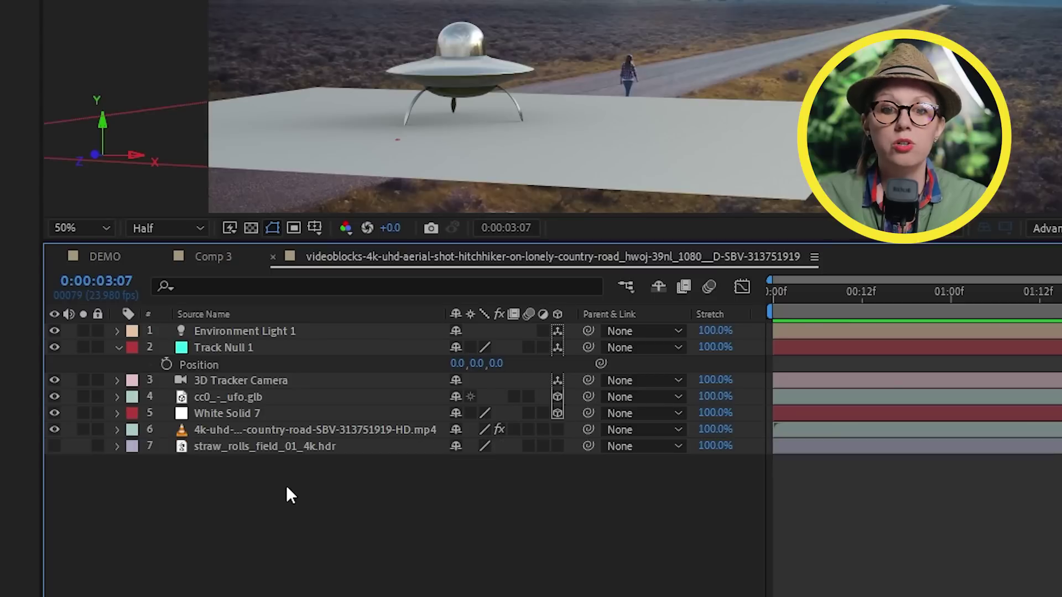
# Step: Duplicate every layer except the road footage, pre-compose the duplicates, and place the pre-comp directly beneath the UFO layer
pyautogui.moveTo(286, 486); pyautogui.dragTo(263, 334)
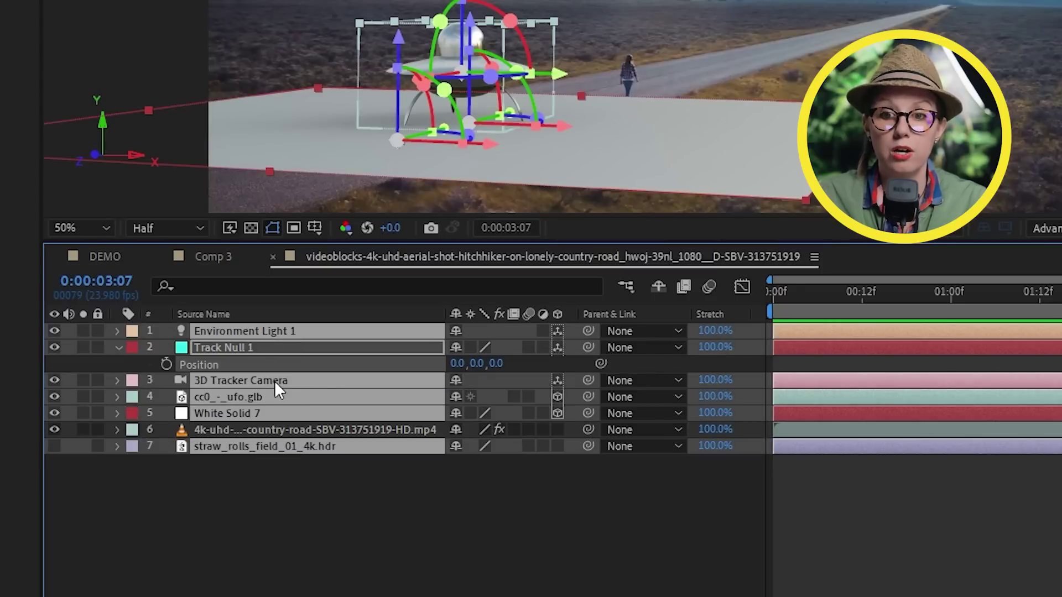
pyautogui.hotkey('ctrl', 'shift', 'd')
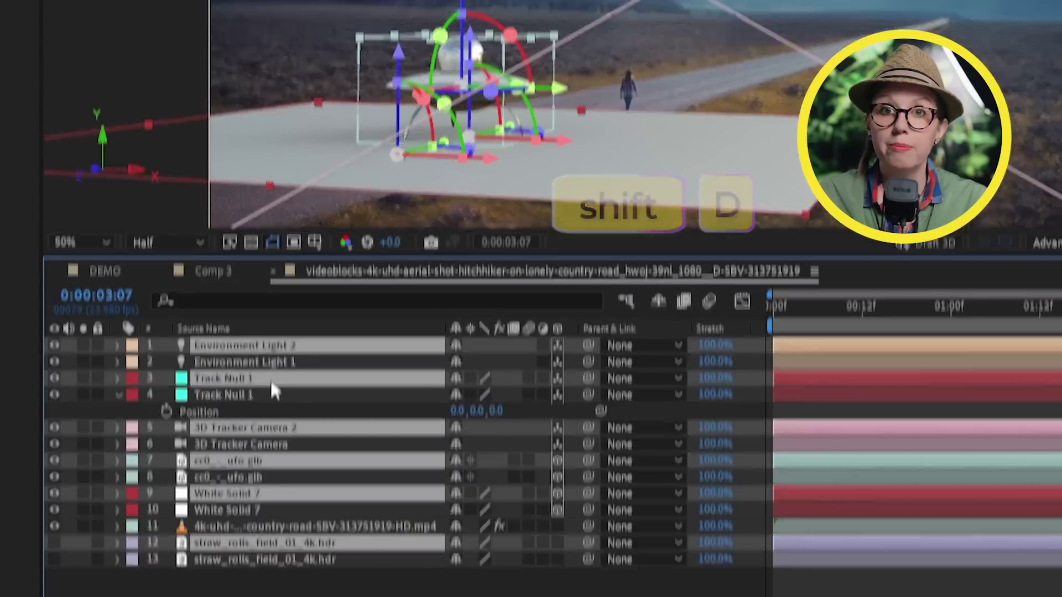
pyautogui.rightClick(270, 367)
pyautogui.click(346, 353)
pyautogui.click(417, 319)
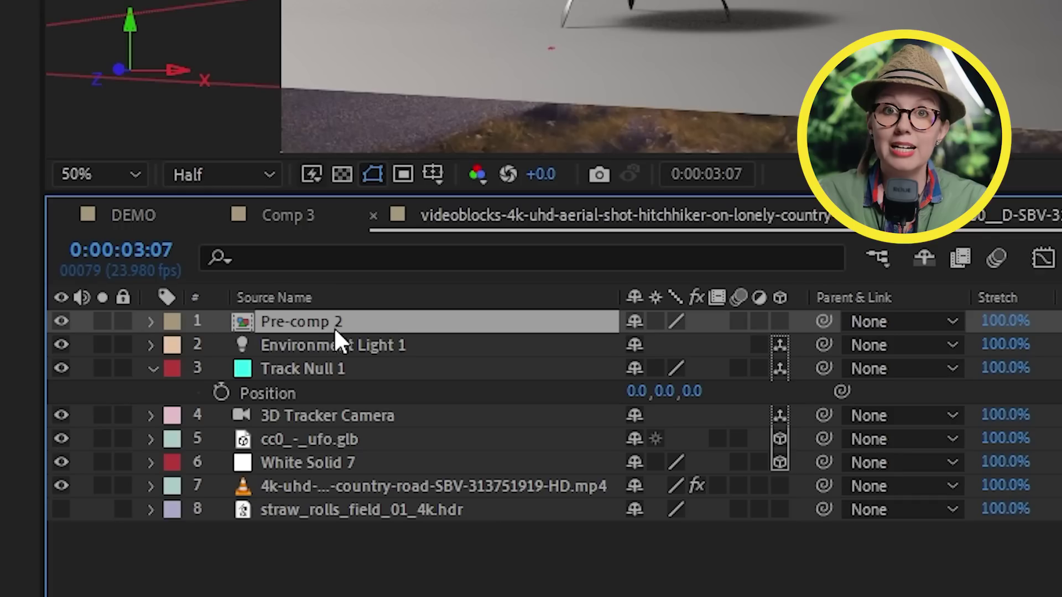
pyautogui.moveTo(335, 331); pyautogui.dragTo(326, 449)
# Step: Rename the pre-comp layer Shadows Only and delete the original white solid from the road composition
pyautogui.press('Return')
pyautogui.write('Sha')
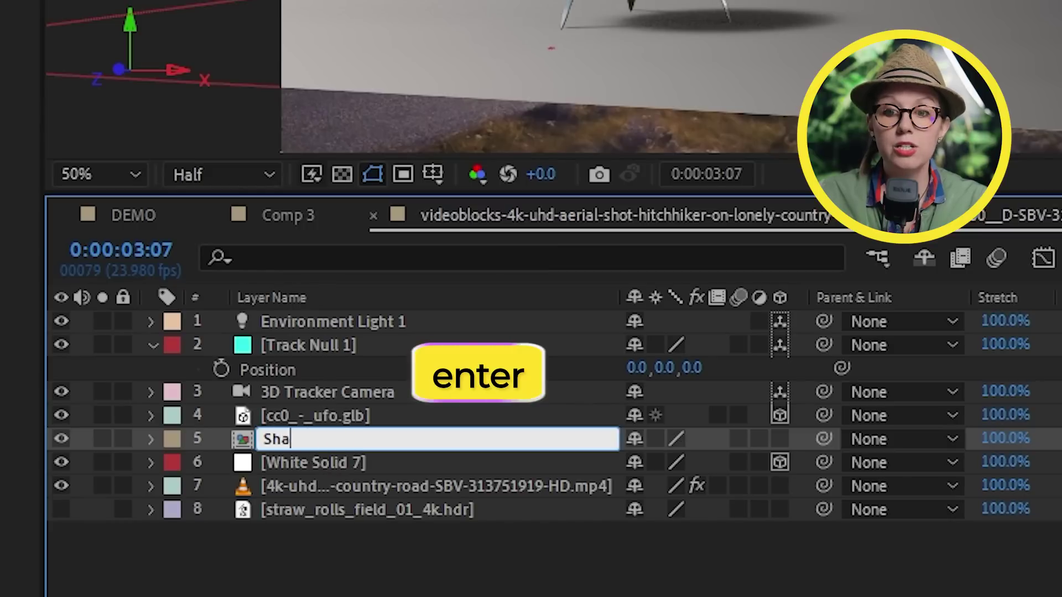
pyautogui.write('dows Only')
pyautogui.press('Return')
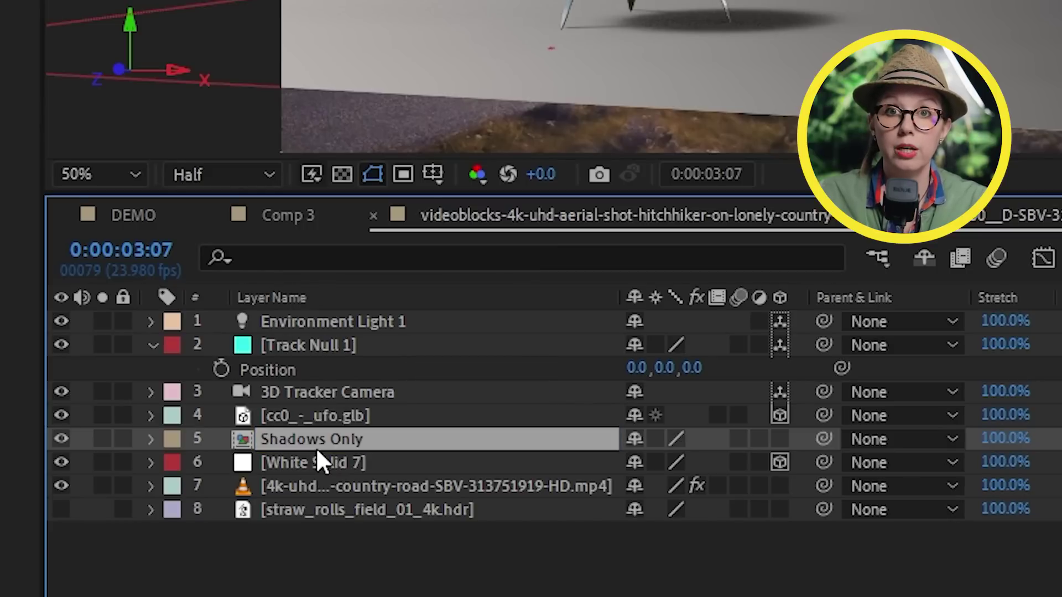
pyautogui.click(304, 462)
pyautogui.press('Delete')
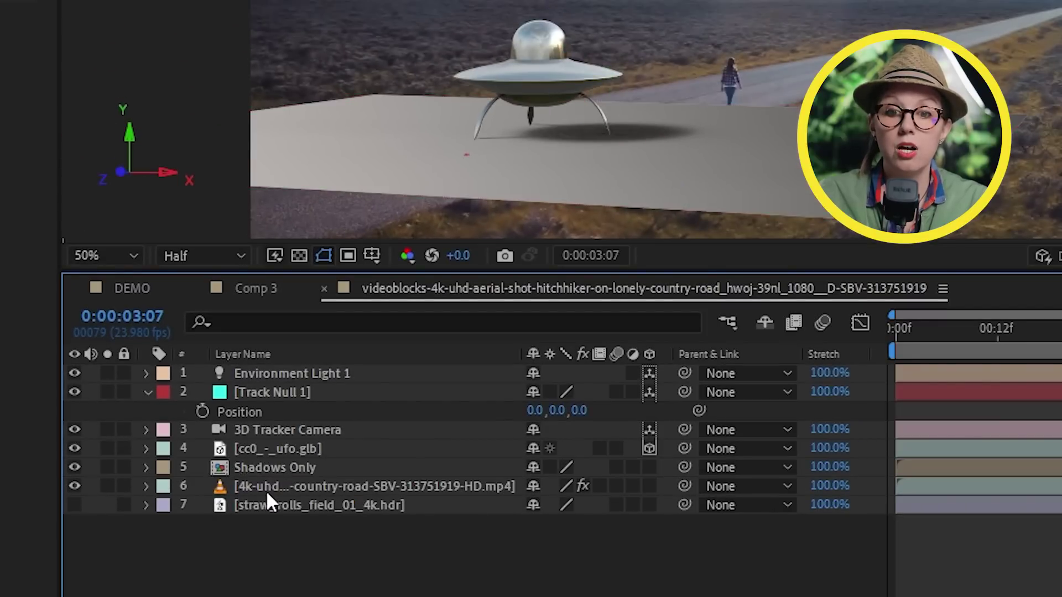
# Step: Inside the Shadows Only pre-comp, set the Environment light's source to straw_rolls_field_01_4k.hdr
pyautogui.doubleClick(263, 467)
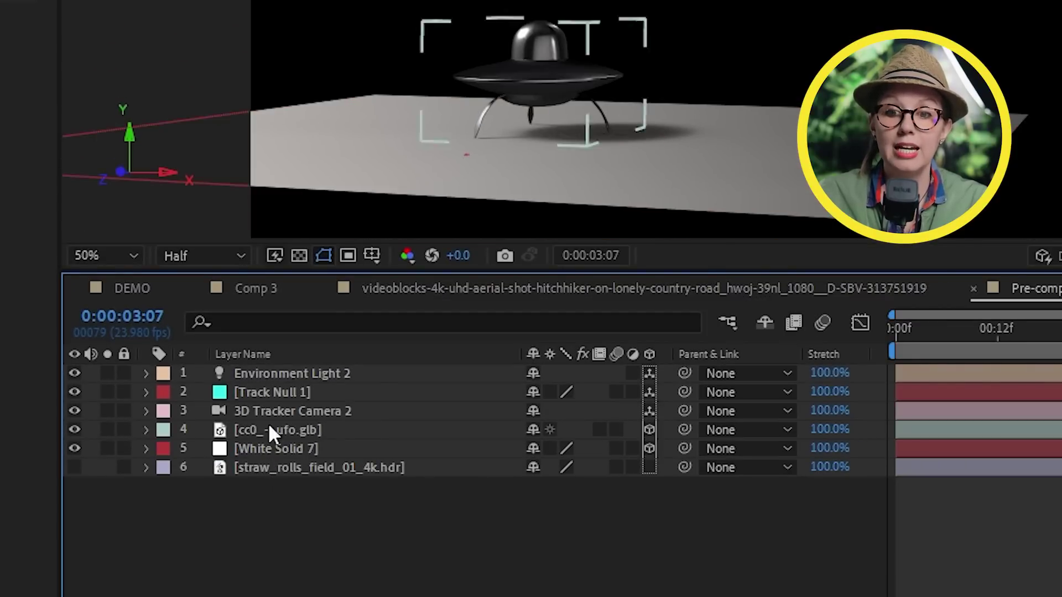
pyautogui.click(274, 371)
pyautogui.click(146, 374)
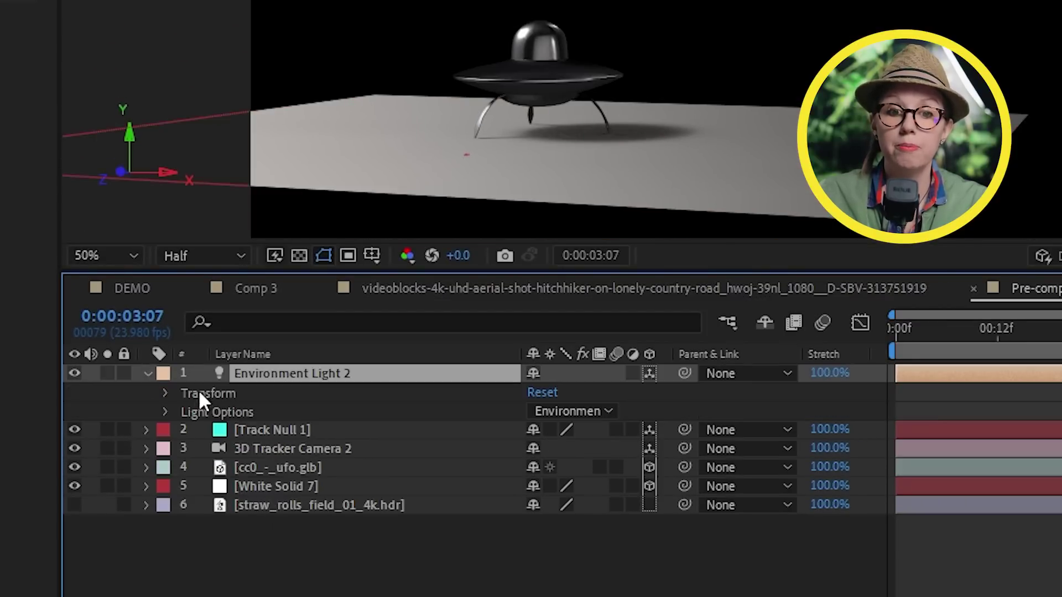
pyautogui.click(166, 412)
pyautogui.click(561, 429)
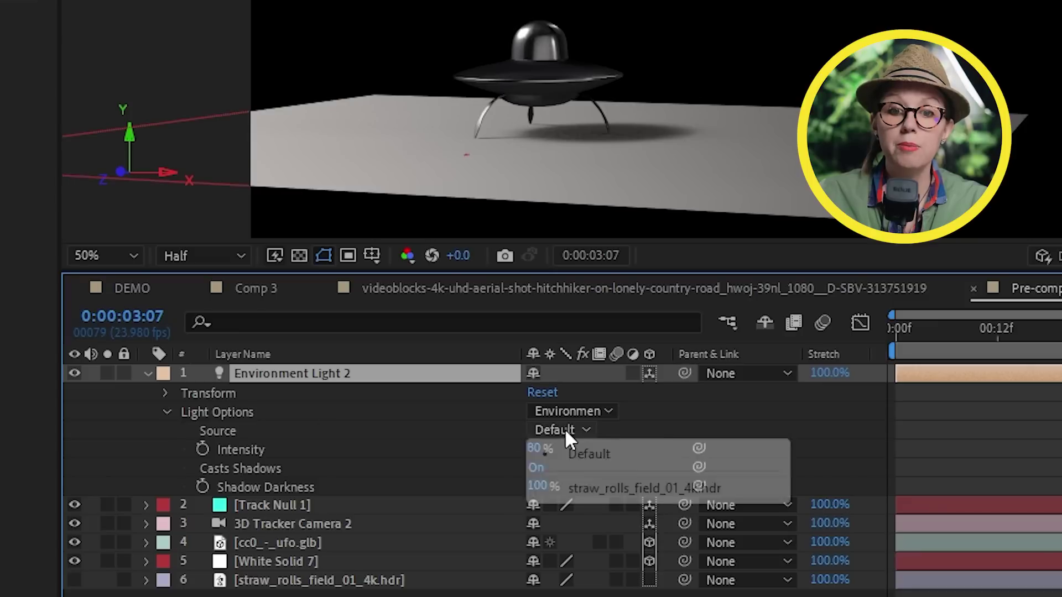
pyautogui.click(576, 491)
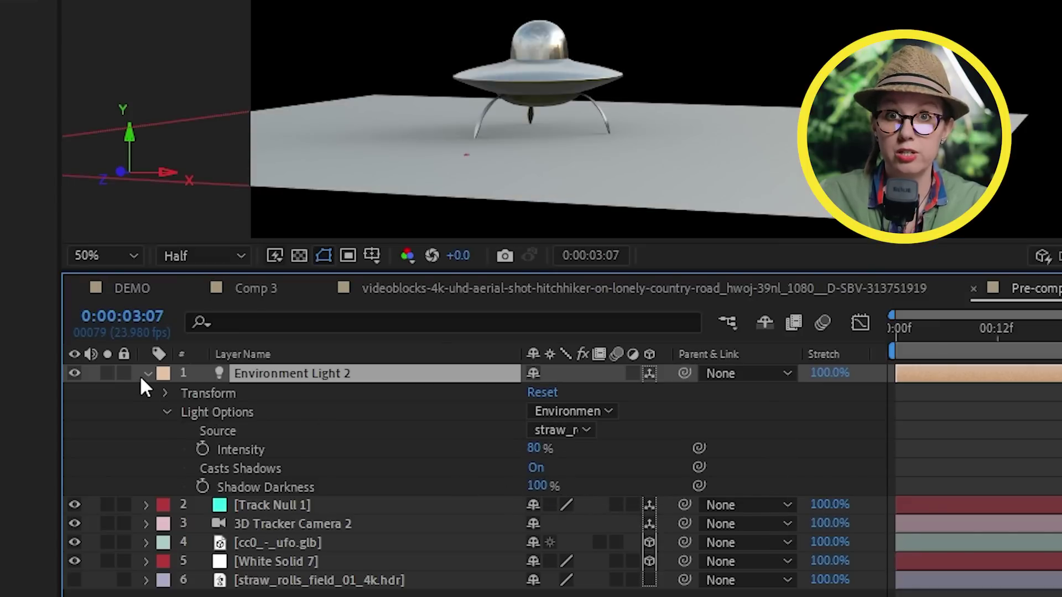
pyautogui.click(148, 374)
# Step: Set the UFO model's Casts Shadows option to Only in the pre-comp
pyautogui.click(147, 430)
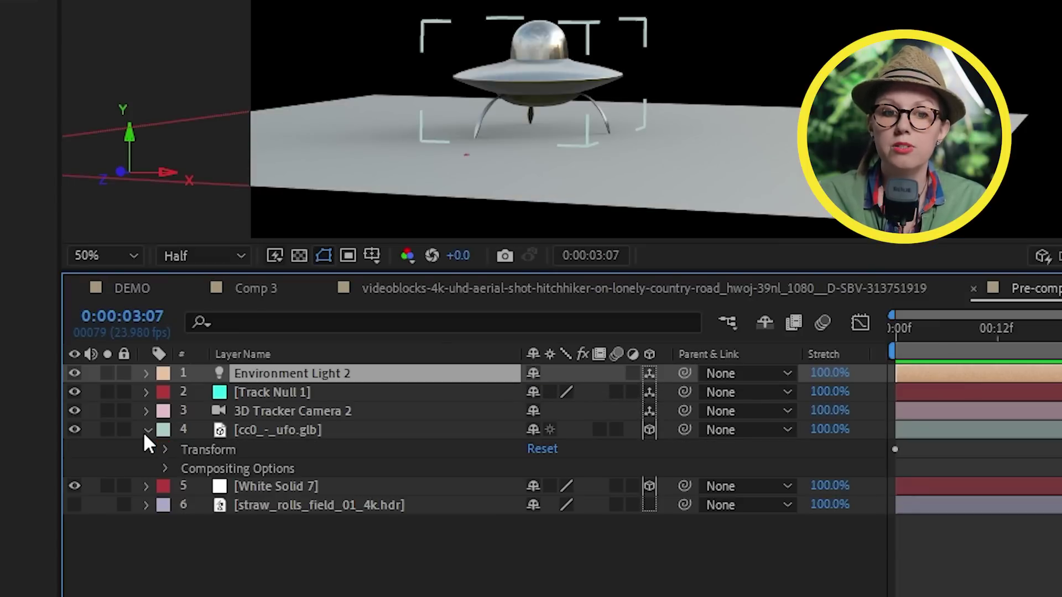
pyautogui.click(165, 469)
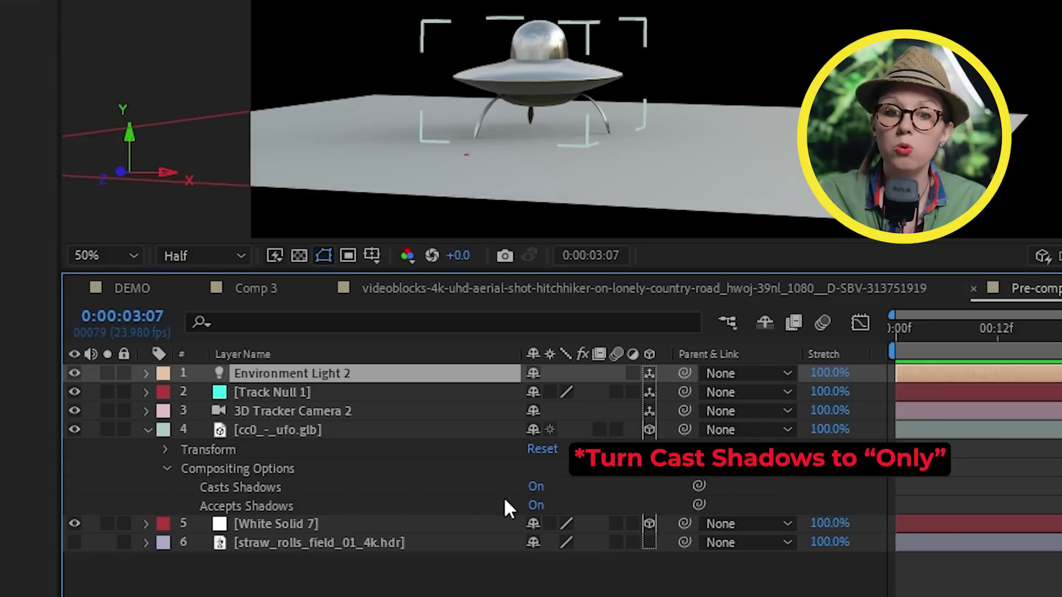
pyautogui.click(544, 487)
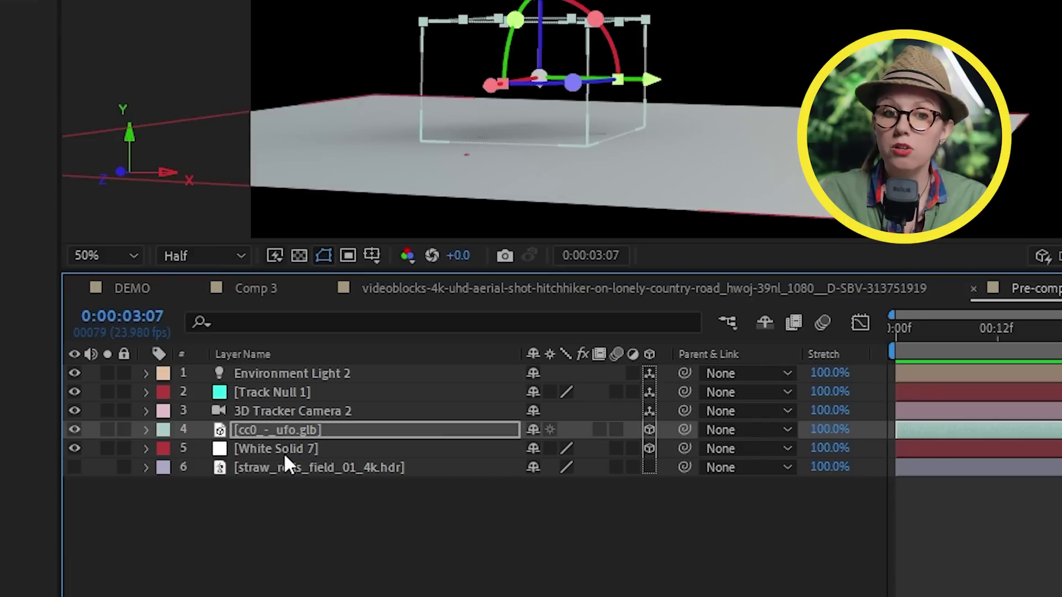
# Step: Set the white ground solid's Metal and Specular Shininess to 0% and raise its Diffuse value until the surface turns bright white
pyautogui.click(173, 453)
pyautogui.click(145, 449)
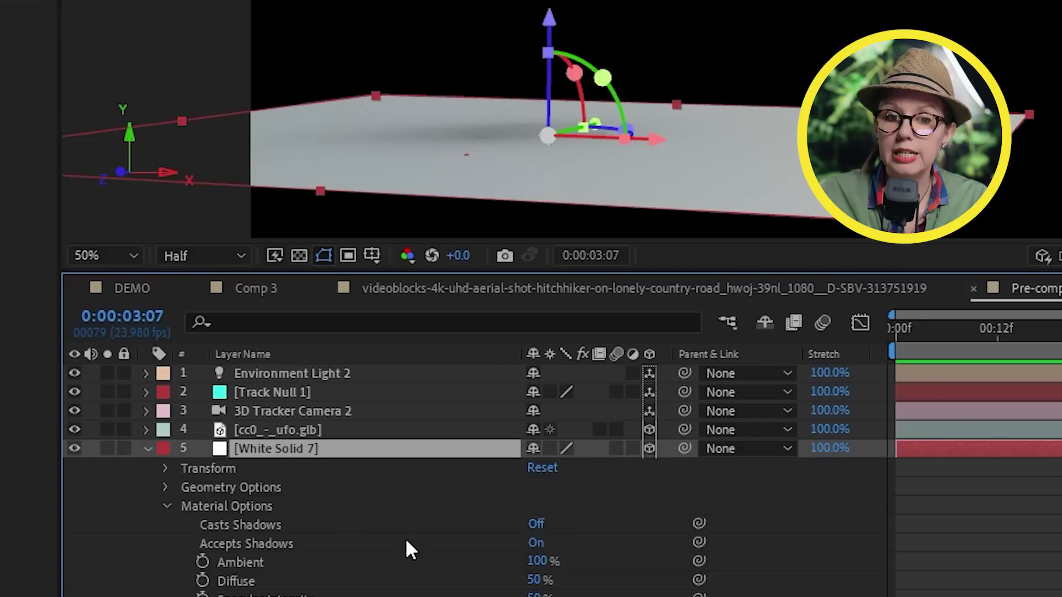
pyautogui.click(522, 570)
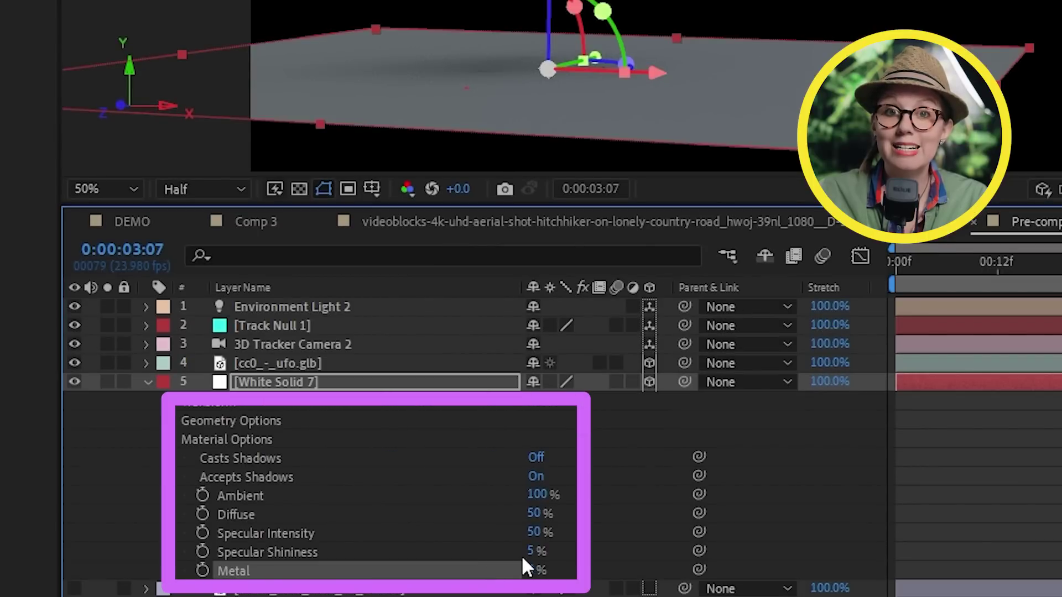
pyautogui.moveTo(535, 551); pyautogui.dragTo(408, 563)
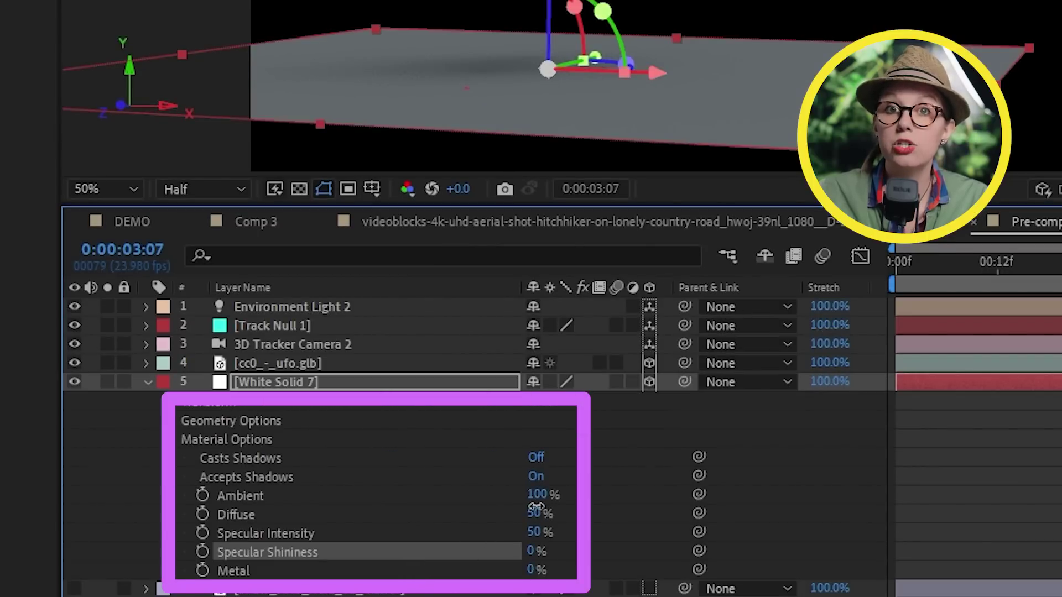
pyautogui.moveTo(535, 510); pyautogui.dragTo(564, 510)
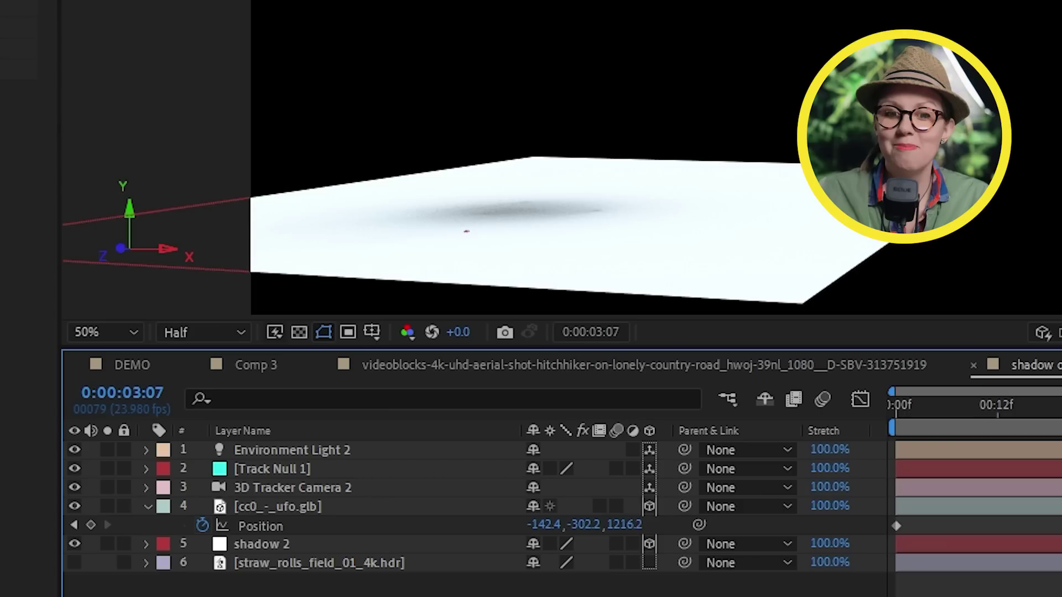
# Step: In the road composition, set the Shadows Only pre-comp's blending mode to Multiply and apply Lumetri Color to it
pyautogui.click(818, 373)
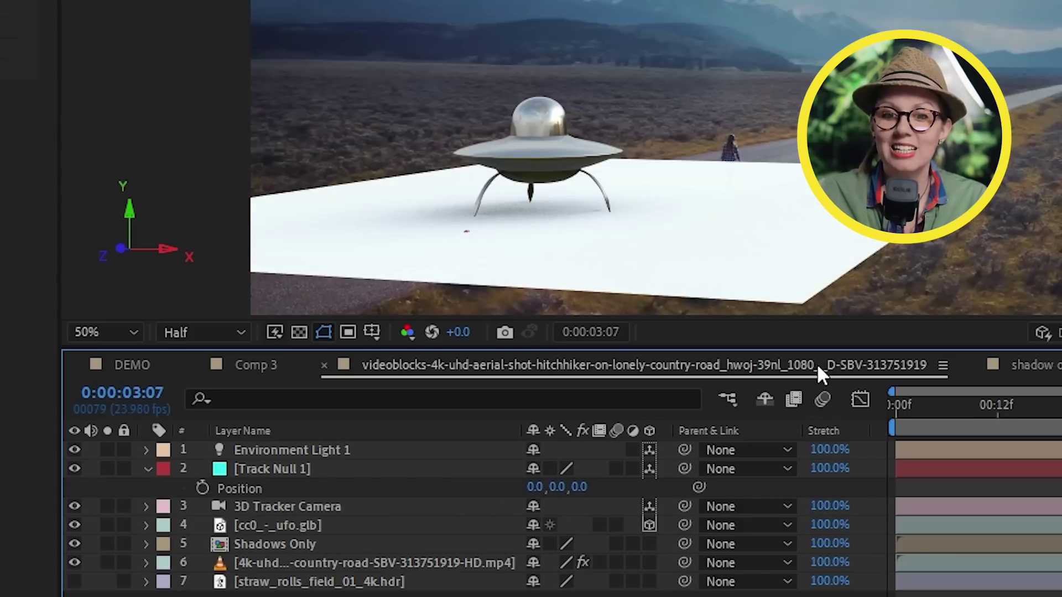
pyautogui.click(344, 549)
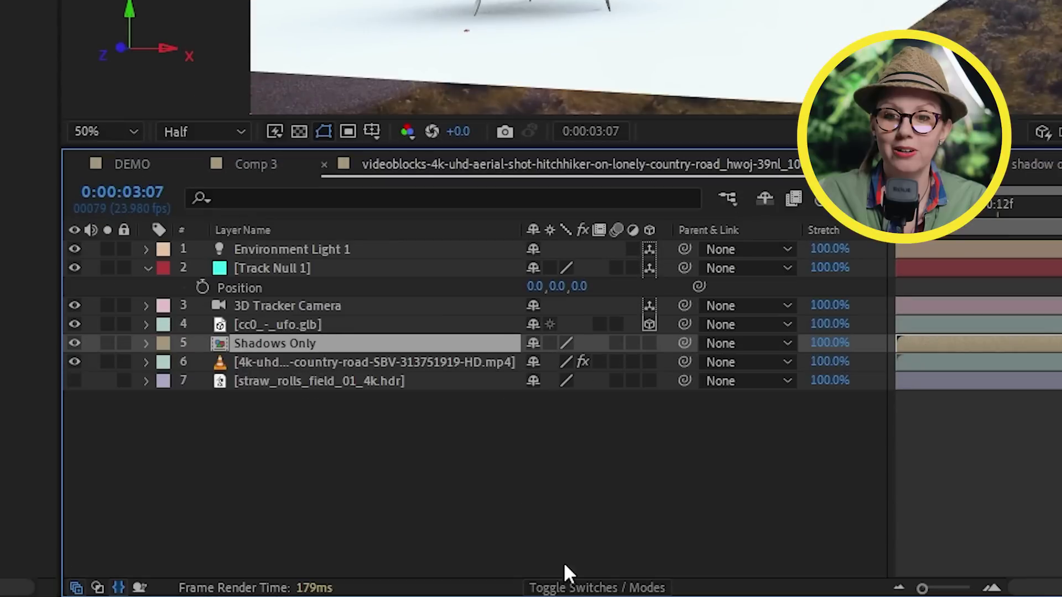
pyautogui.click(574, 588)
pyautogui.click(566, 343)
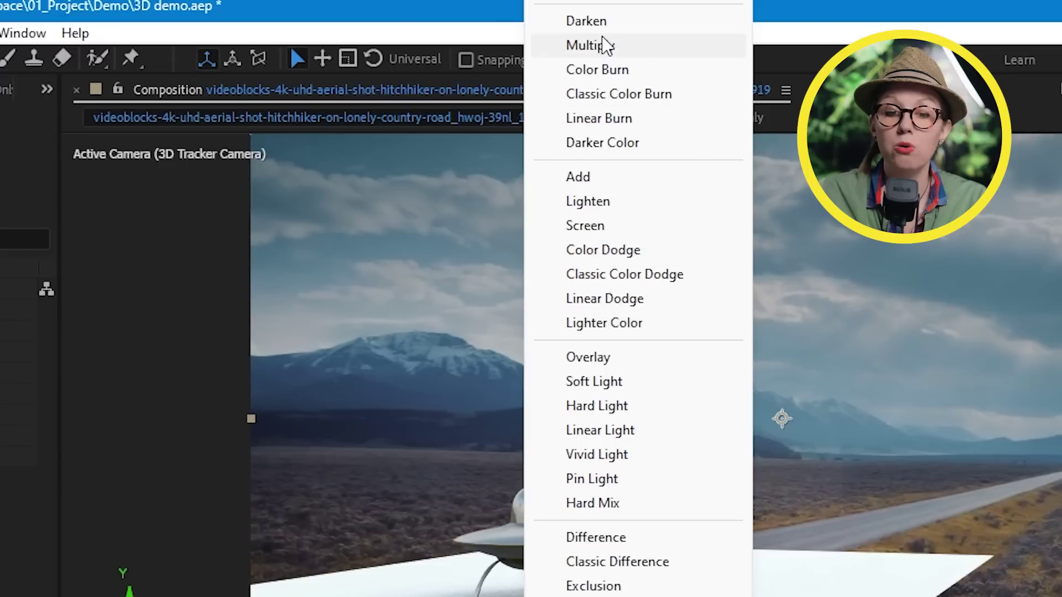
pyautogui.click(603, 39)
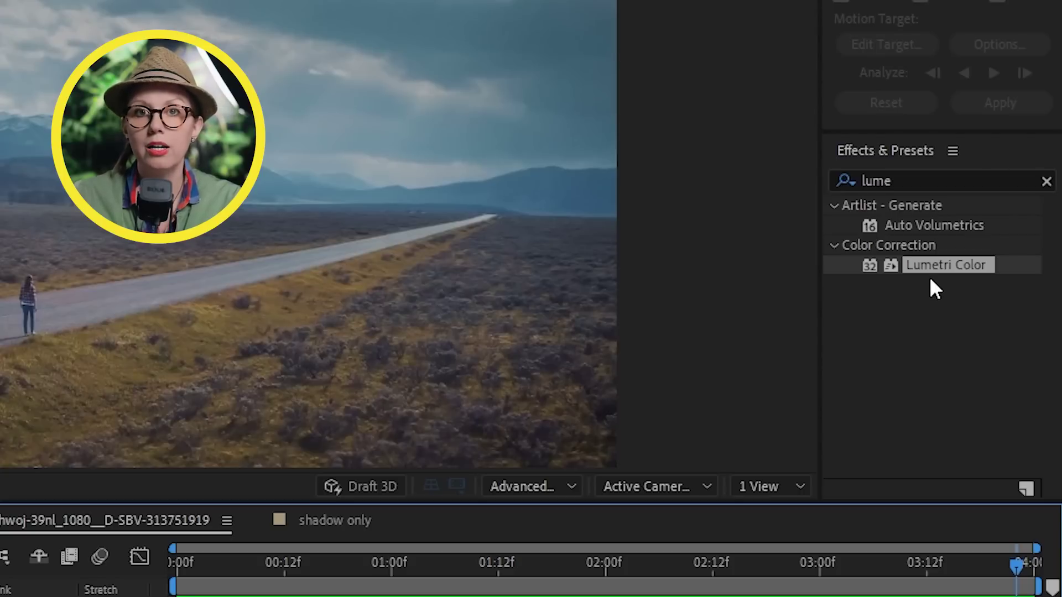
pyautogui.moveTo(935, 264); pyautogui.dragTo(0, 596)
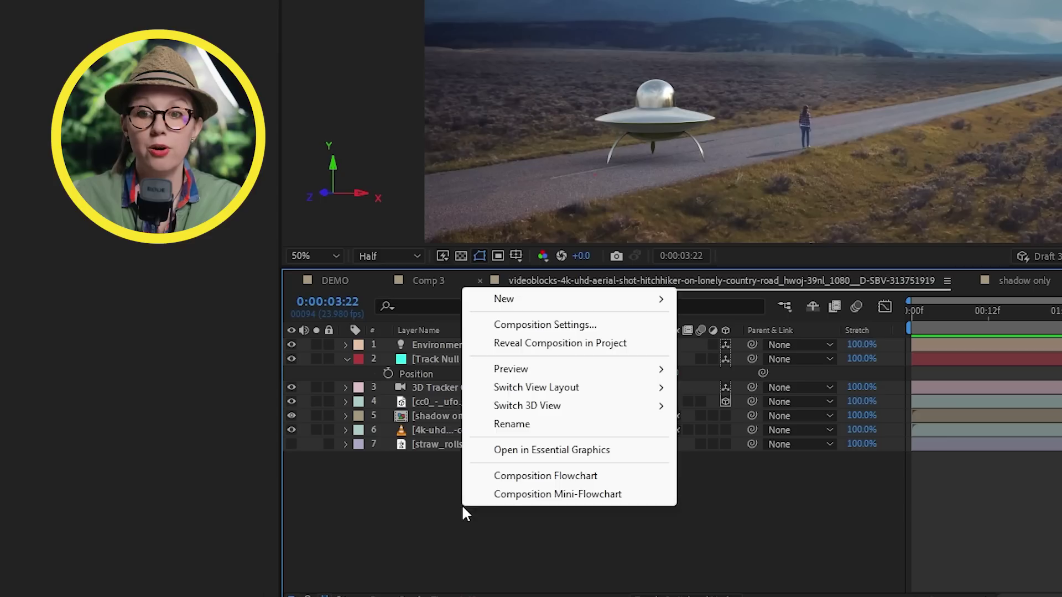
# Step: Create a white solid named model solid in the road composition
pyautogui.moveTo(624, 308)
pyautogui.click(719, 339)
pyautogui.write('model solid')
pyautogui.press('Return')
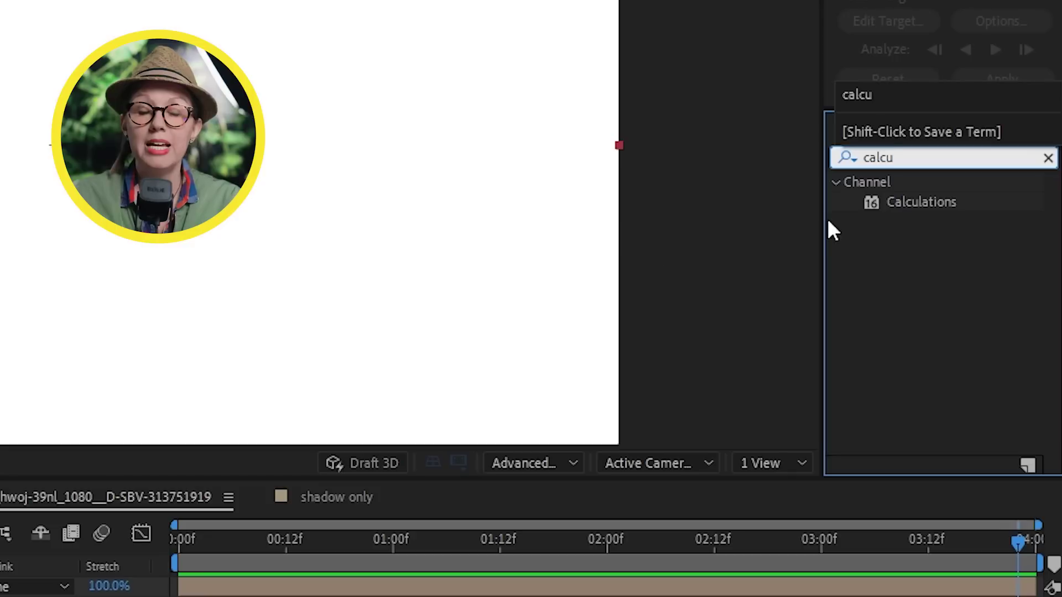
# Step: Apply Calculations to model solid with cc0_-_ufo.glb as Second Layer, Second Layer Opacity 100%, and Blending Mode Copy
pyautogui.moveTo(924, 200); pyautogui.dragTo(224, 469)
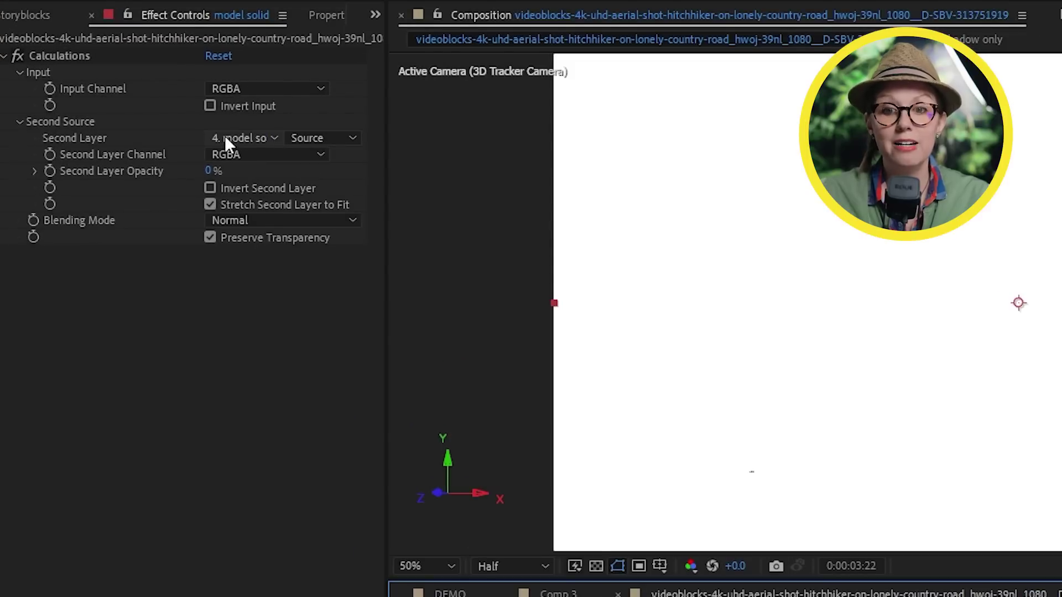
pyautogui.click(228, 139)
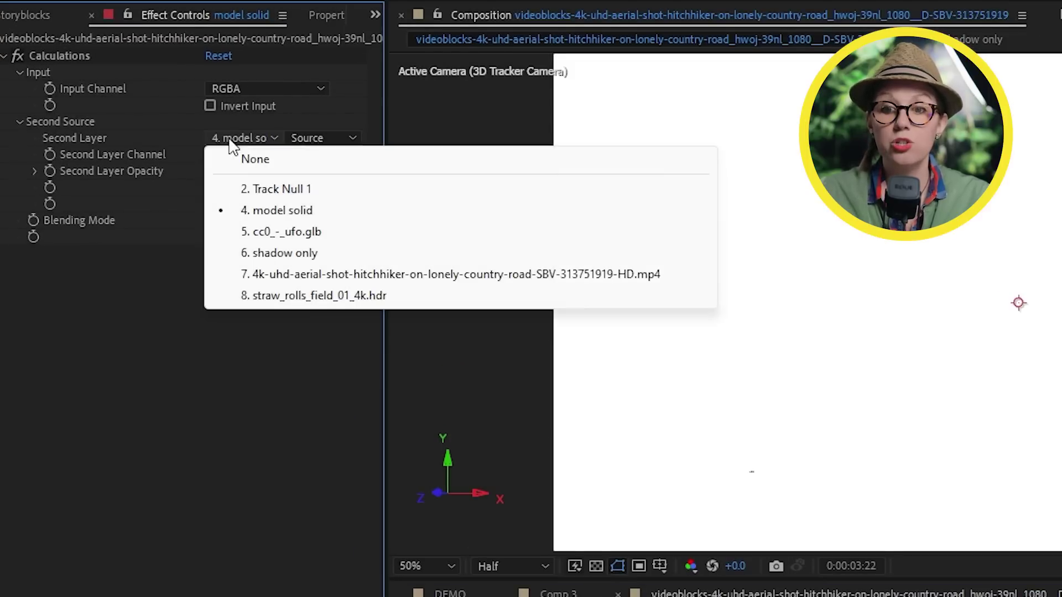
pyautogui.click(265, 232)
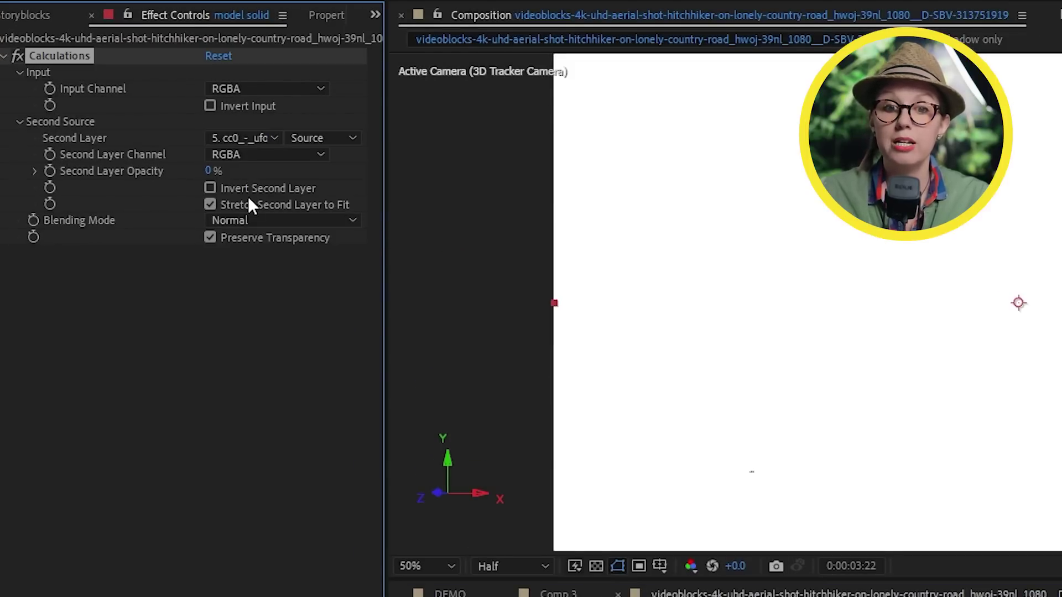
pyautogui.moveTo(216, 168); pyautogui.dragTo(430, 172)
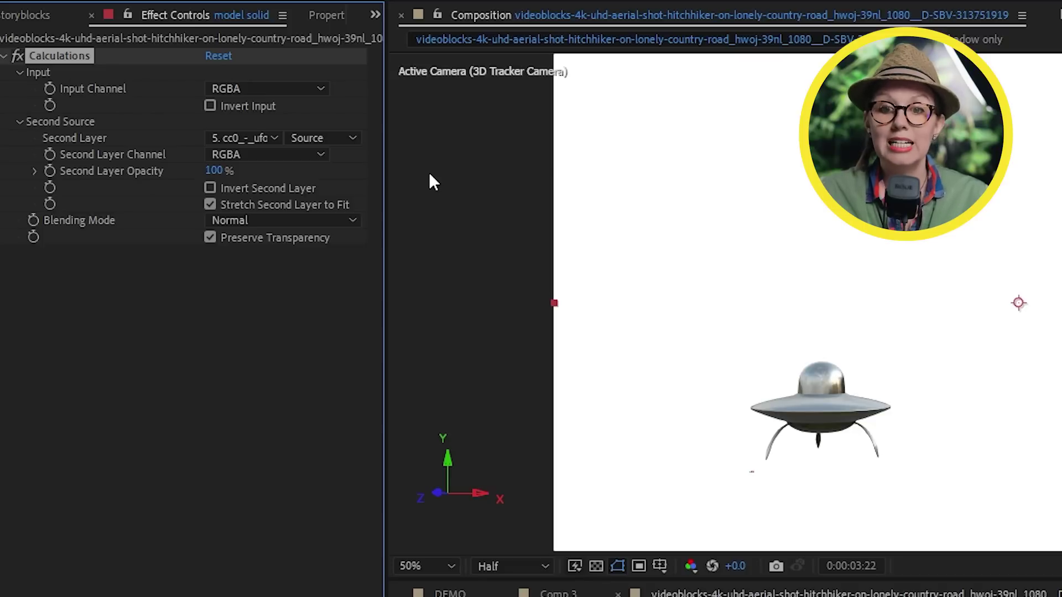
pyautogui.click(292, 221)
pyautogui.click(256, 263)
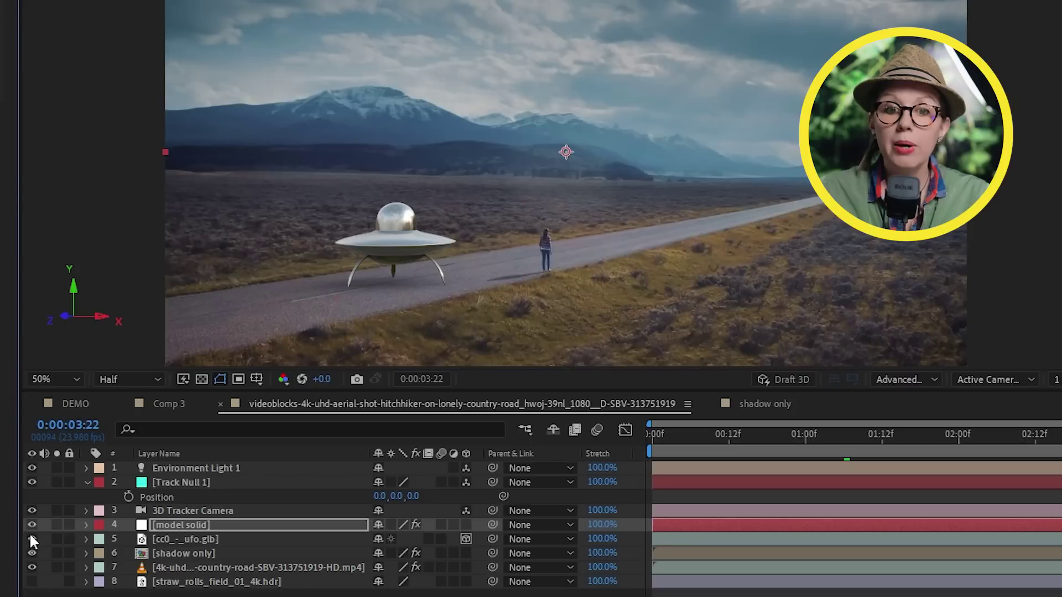
# Step: Hide the original UFO model layer, select model solid, and preview the shot
pyautogui.click(165, 530)
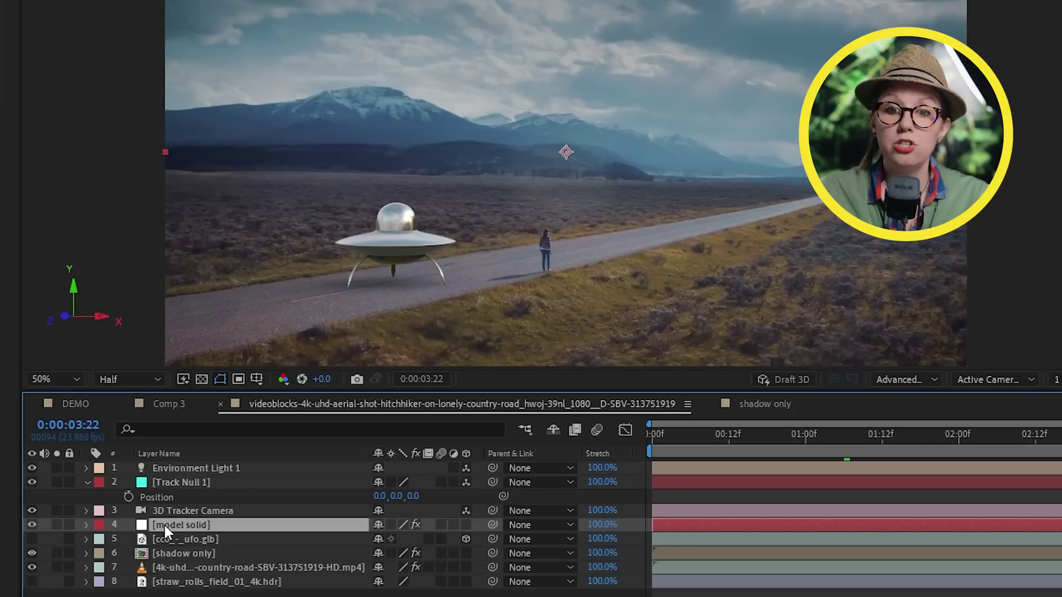
pyautogui.moveTo(655, 451); pyautogui.dragTo(825, 443)
pyautogui.press('space')
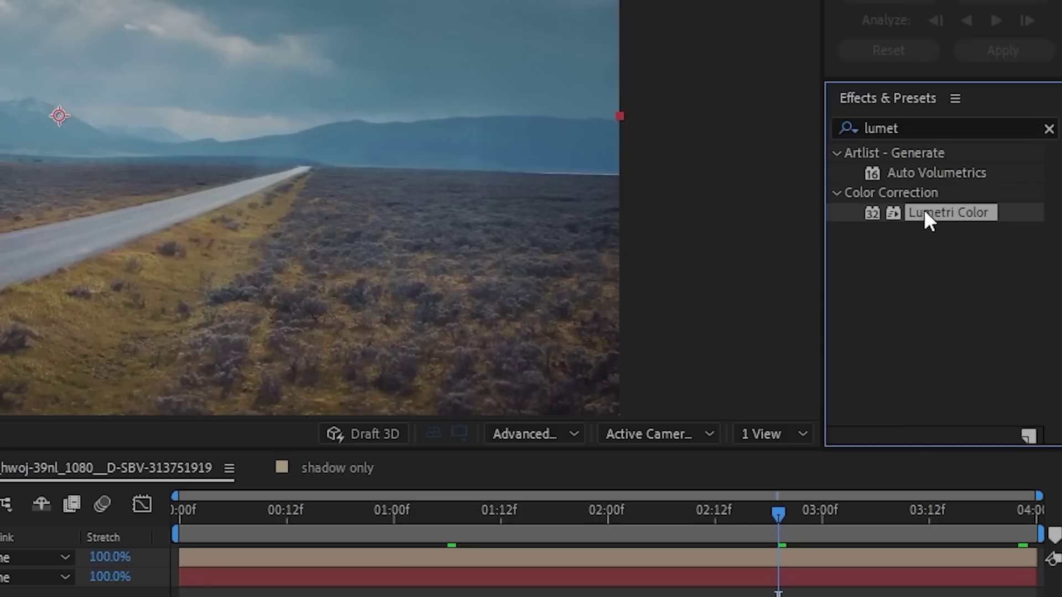
# Step: Apply Lumetri Color to model solid, warm its Temperature to about 8, and fine-tune the Exposure
pyautogui.moveTo(924, 210); pyautogui.dragTo(211, 482)
pyautogui.moveTo(214, 324); pyautogui.dragTo(244, 330)
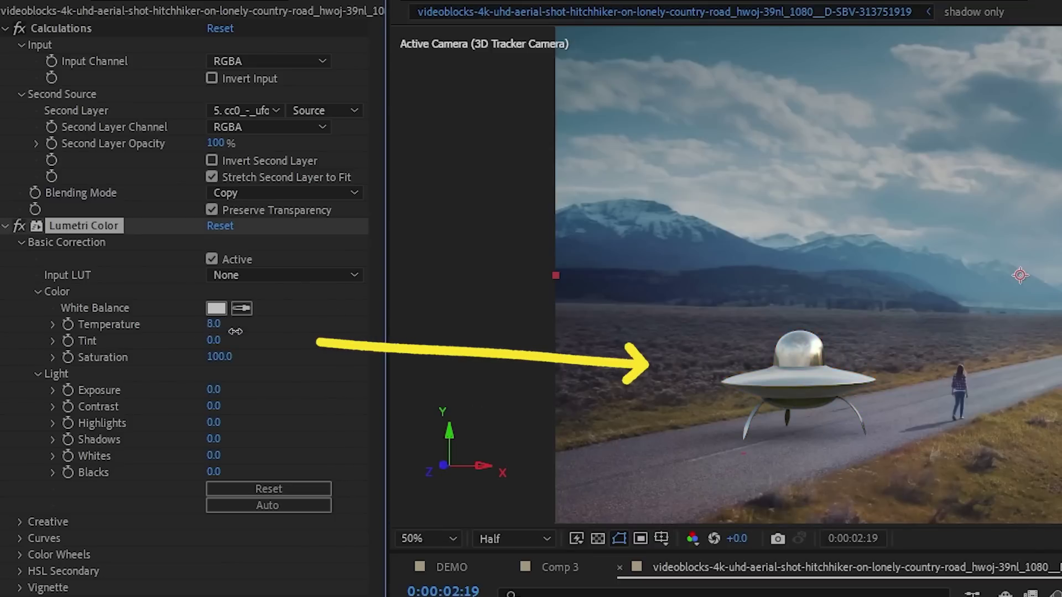
pyautogui.moveTo(215, 389)
pyautogui.mouseDown()
pyautogui.moveTo(246, 387)
pyautogui.moveTo(199, 389)
pyautogui.moveTo(216, 390)
pyautogui.mouseUp()
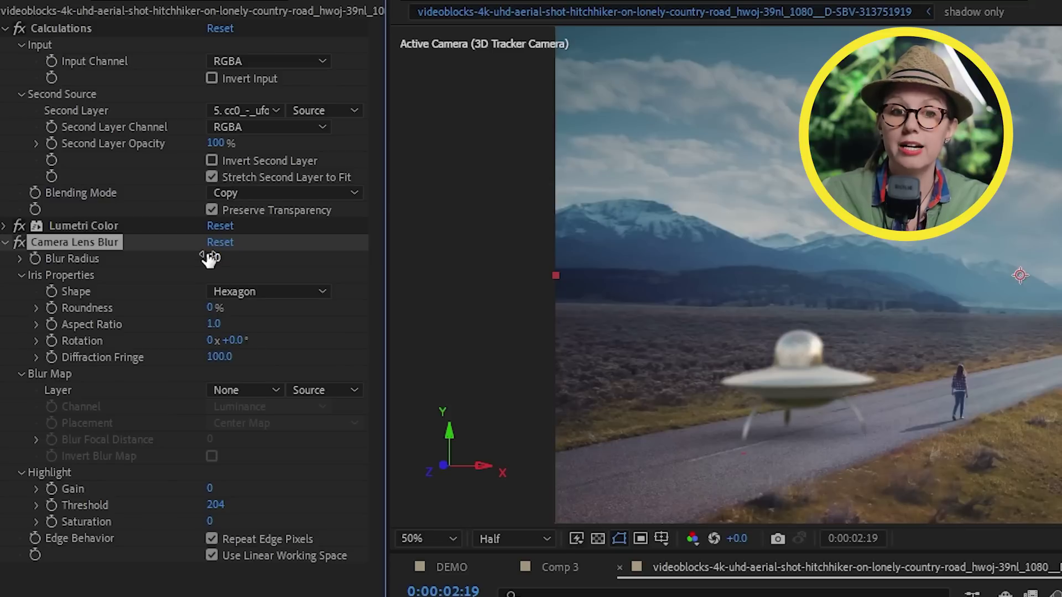
# Step: Set the Camera Lens Blur's Blur Radius on model solid to 0
pyautogui.click(213, 258)
pyautogui.write('0')
pyautogui.press('Return')
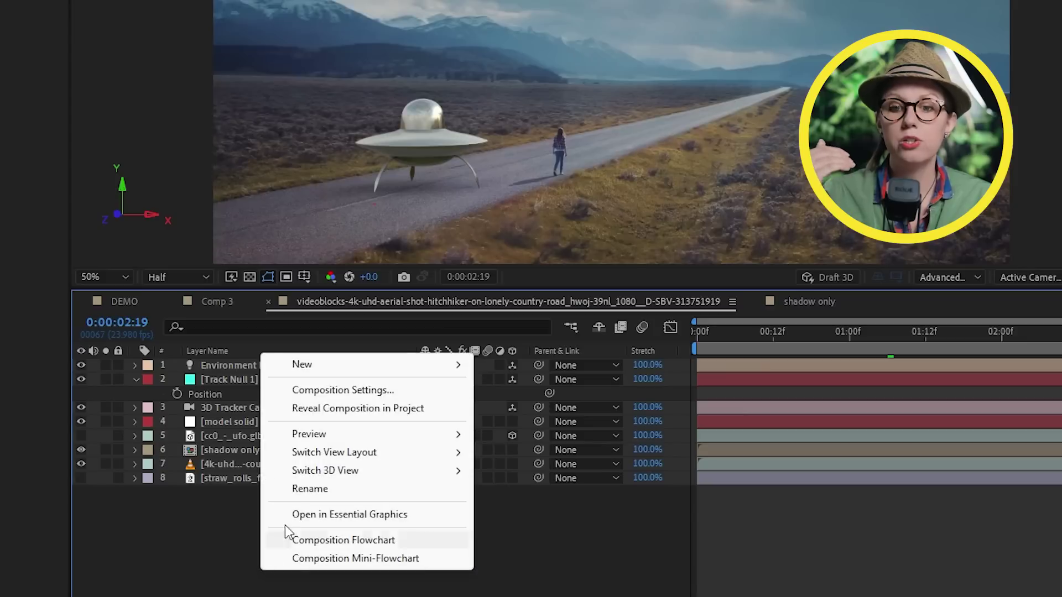
# Step: Create an adjustment layer at the top of the road composition and rename it Cinematic Grade
pyautogui.moveTo(335, 365)
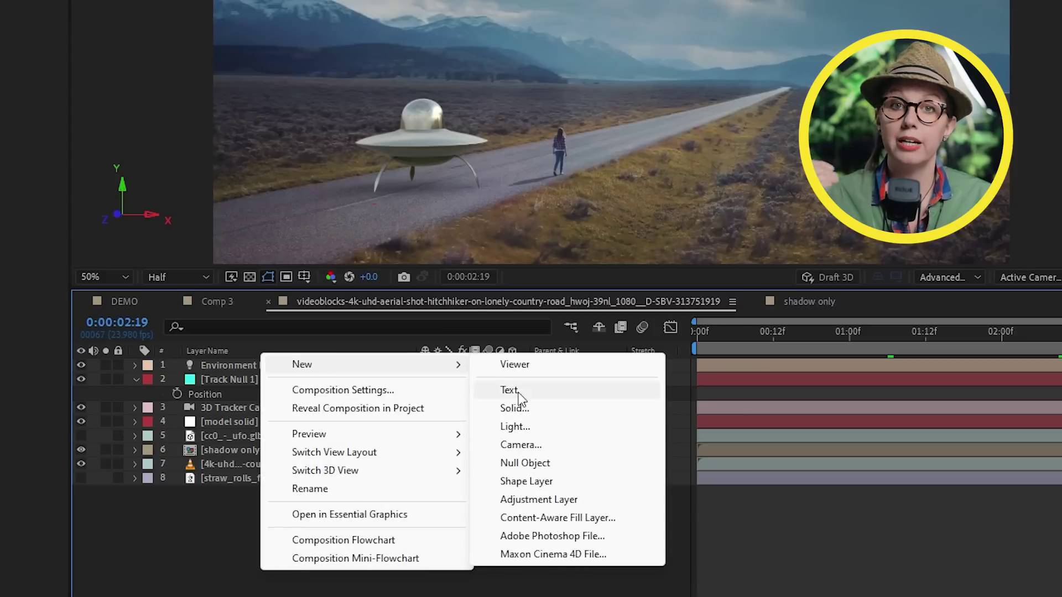
pyautogui.click(548, 501)
pyautogui.press('Return')
pyautogui.write('Cinematic Grade')
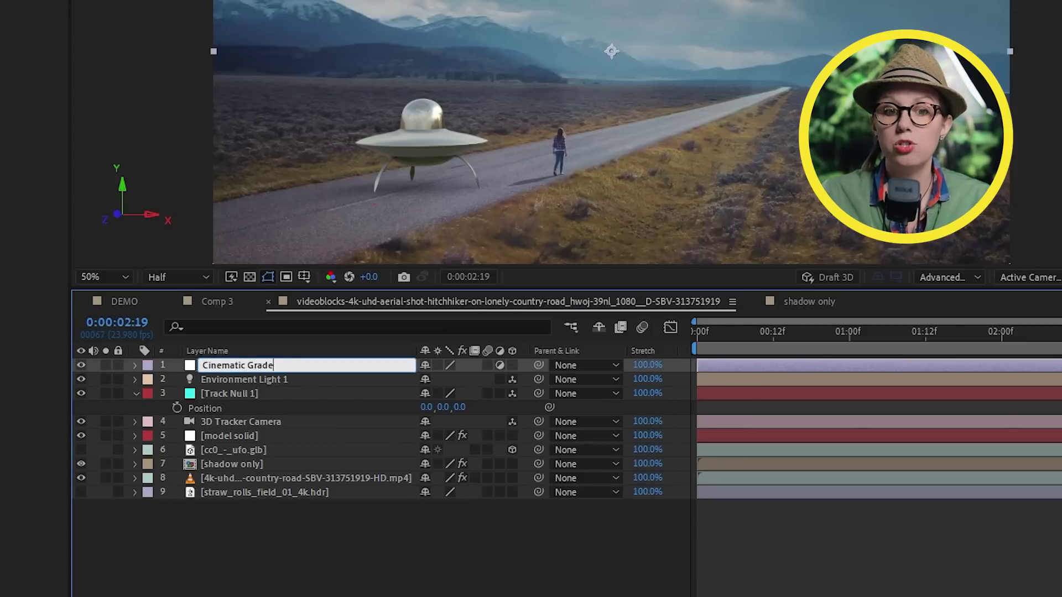
pyautogui.press('Return')
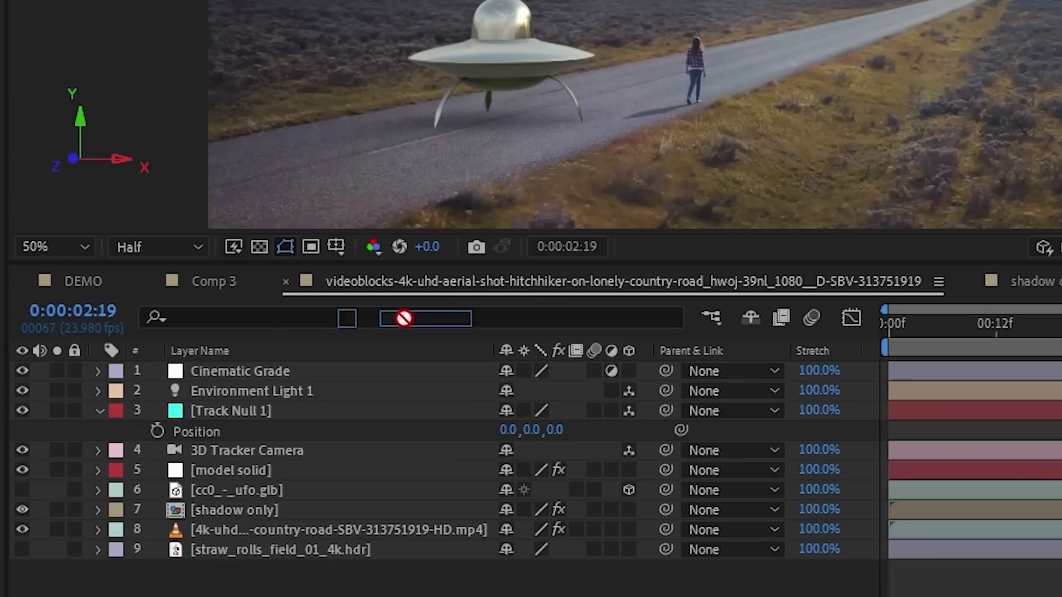
# Step: Apply Lumetri Color to Cinematic Grade and shape its white RGB curve into an S-curve with a fixed midpoint, lowered shadows and raised highlights
pyautogui.click(258, 370)
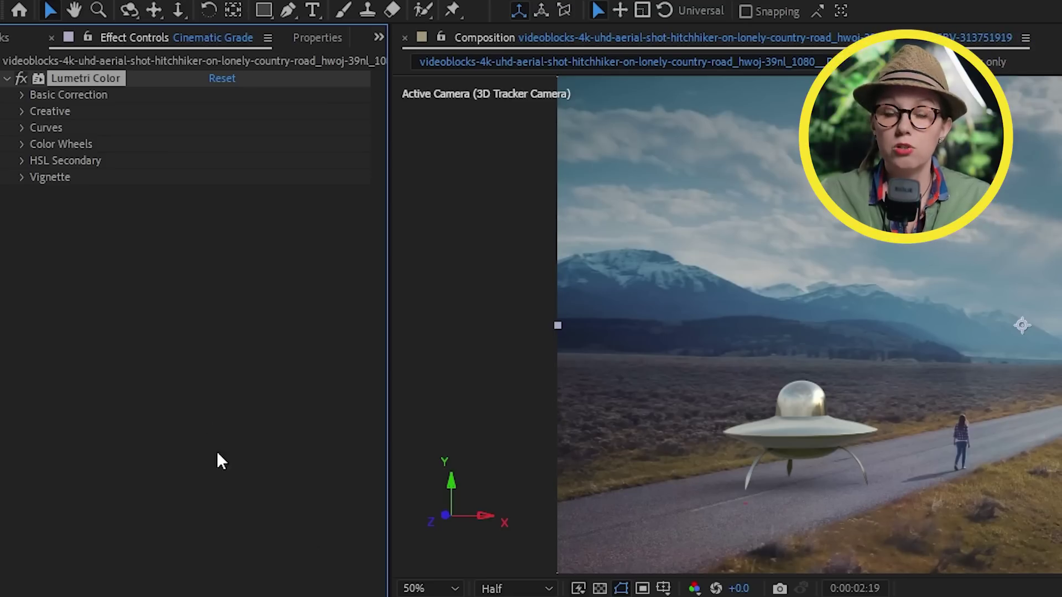
pyautogui.click(21, 127)
pyautogui.scroll(-1, 22, 132)
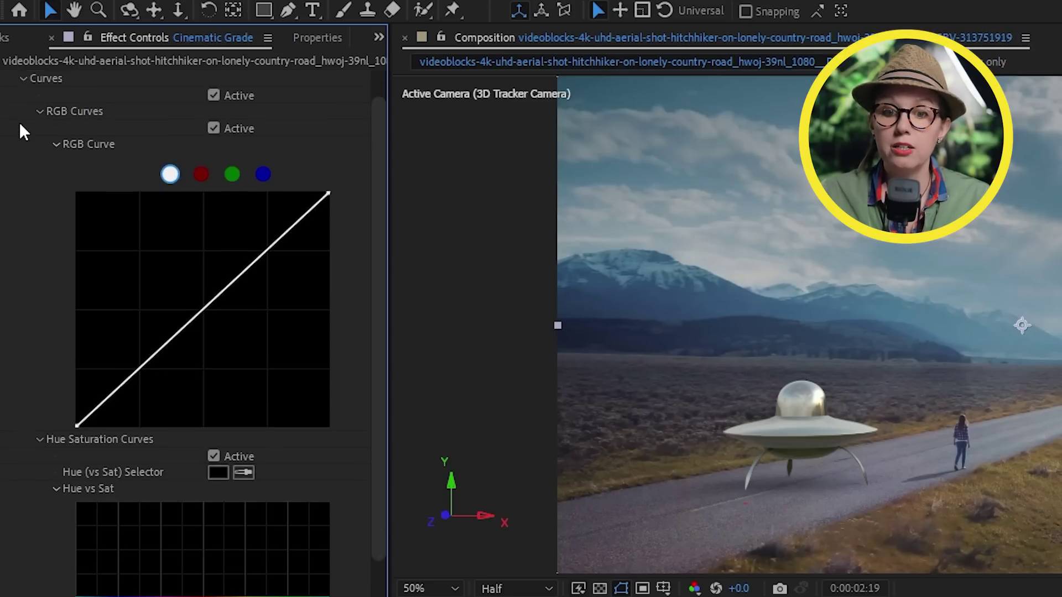
pyautogui.click(203, 310)
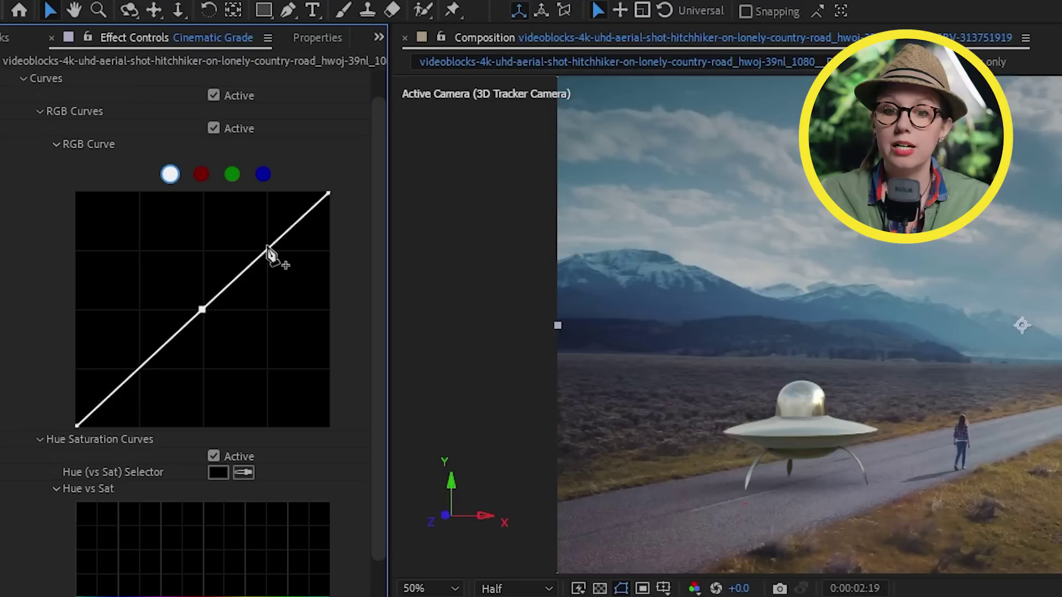
pyautogui.click(267, 247)
pyautogui.moveTo(136, 373); pyautogui.dragTo(149, 373)
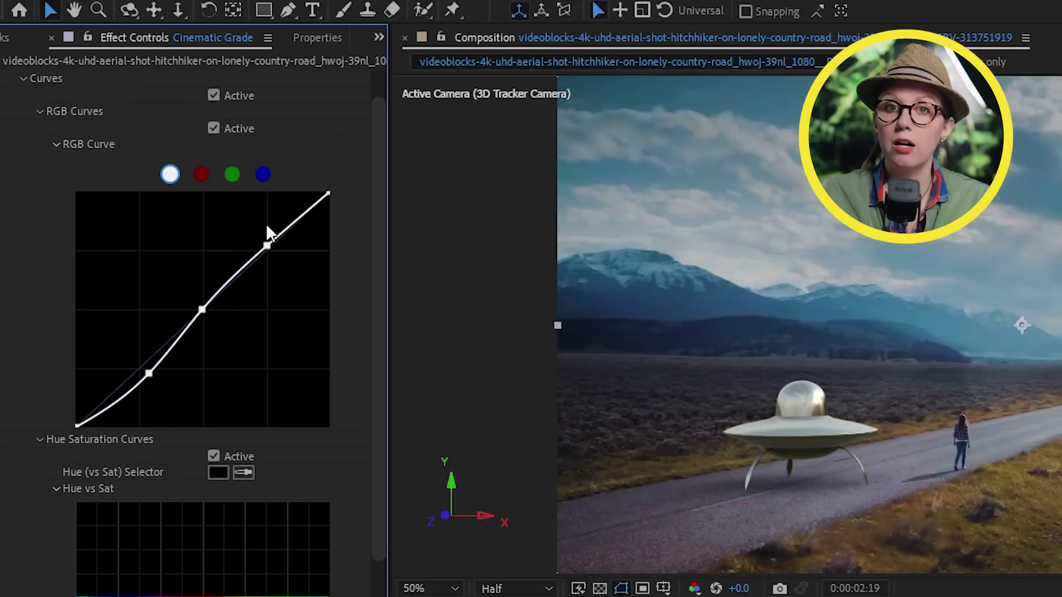
pyautogui.moveTo(268, 244); pyautogui.dragTo(257, 241)
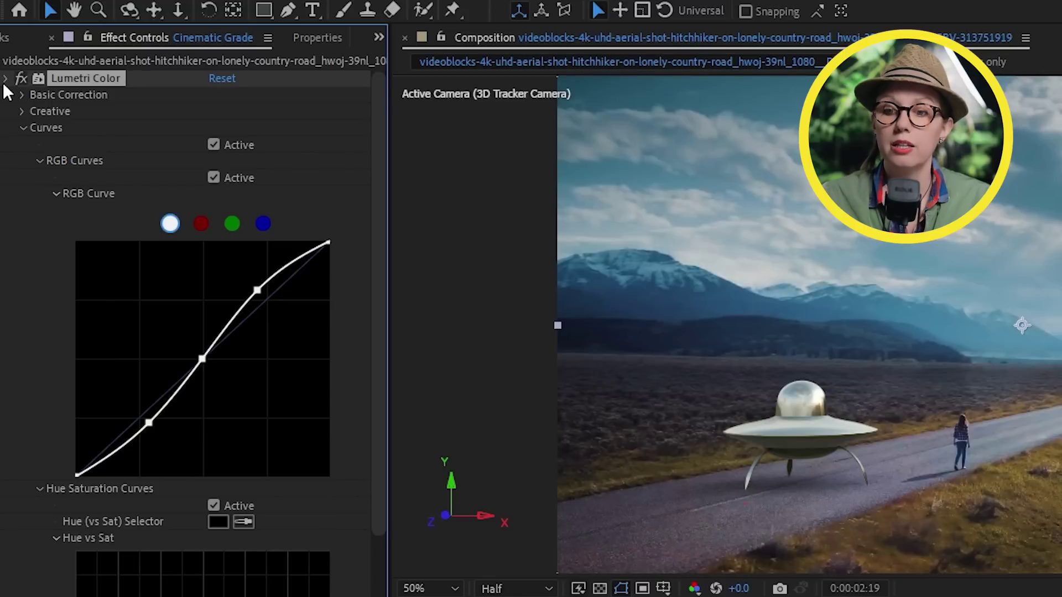
# Step: Add a second Lumetri Color effect to Cinematic Grade and reshape its red curve in the shadows and highlights around a midpoint
pyautogui.click(5, 79)
pyautogui.moveTo(351, 596); pyautogui.dragTo(89, 167)
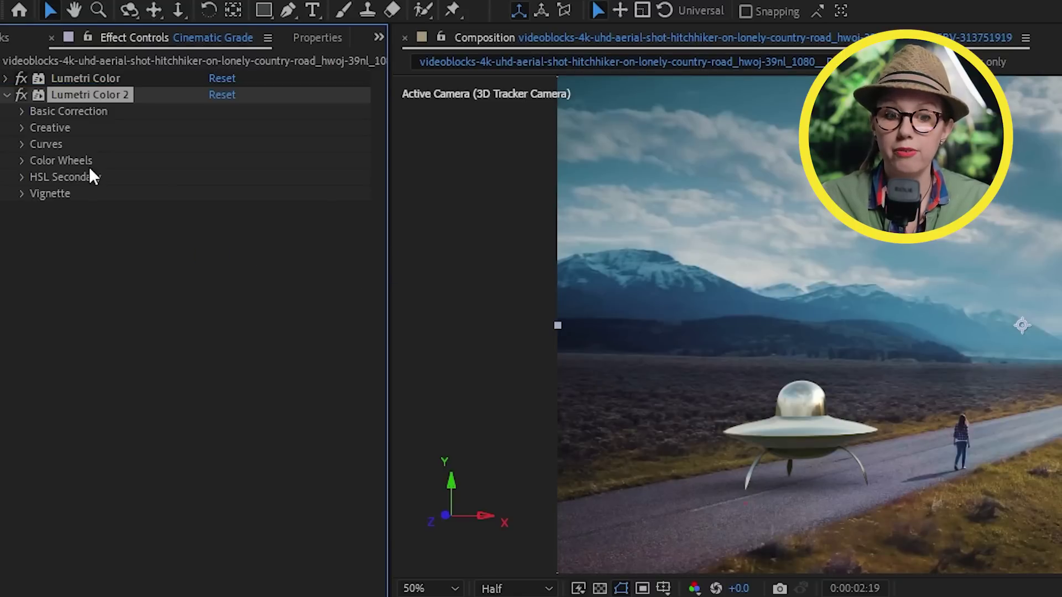
pyautogui.click(21, 145)
pyautogui.scroll(-2, 23, 149)
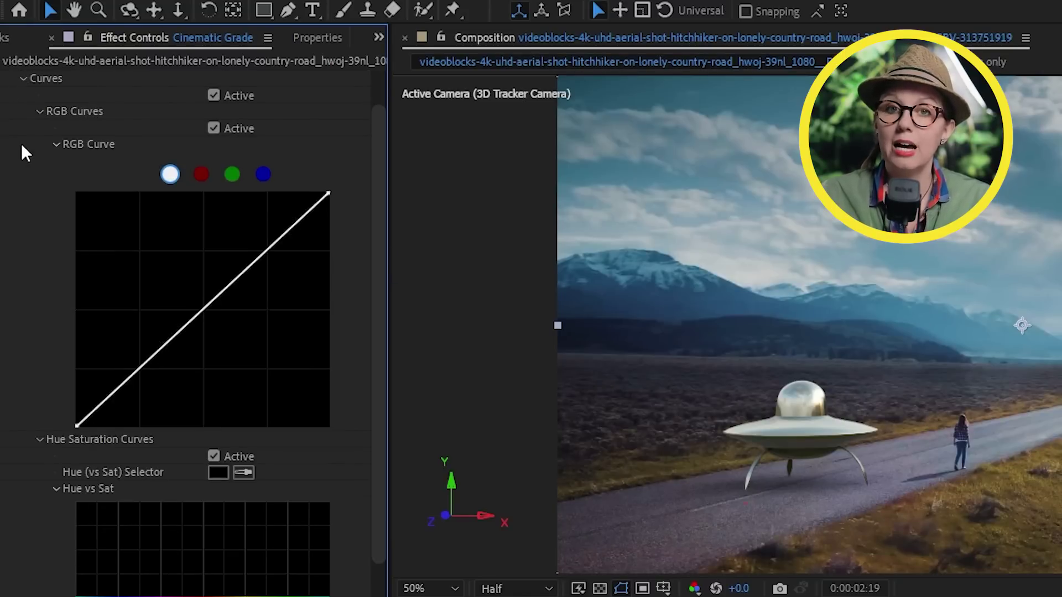
pyautogui.click(201, 175)
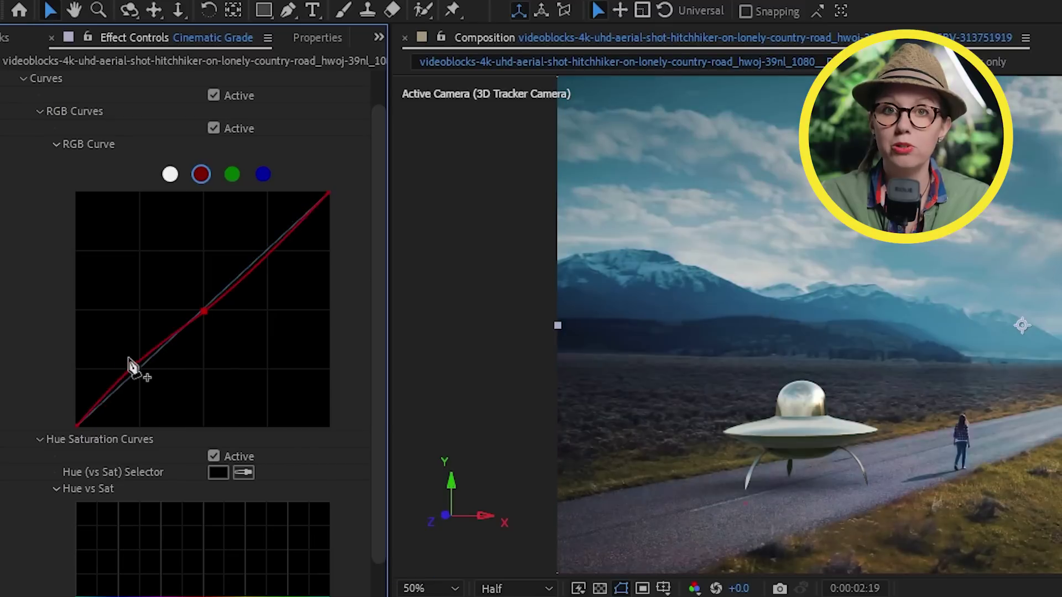
pyautogui.moveTo(129, 363); pyautogui.dragTo(148, 372)
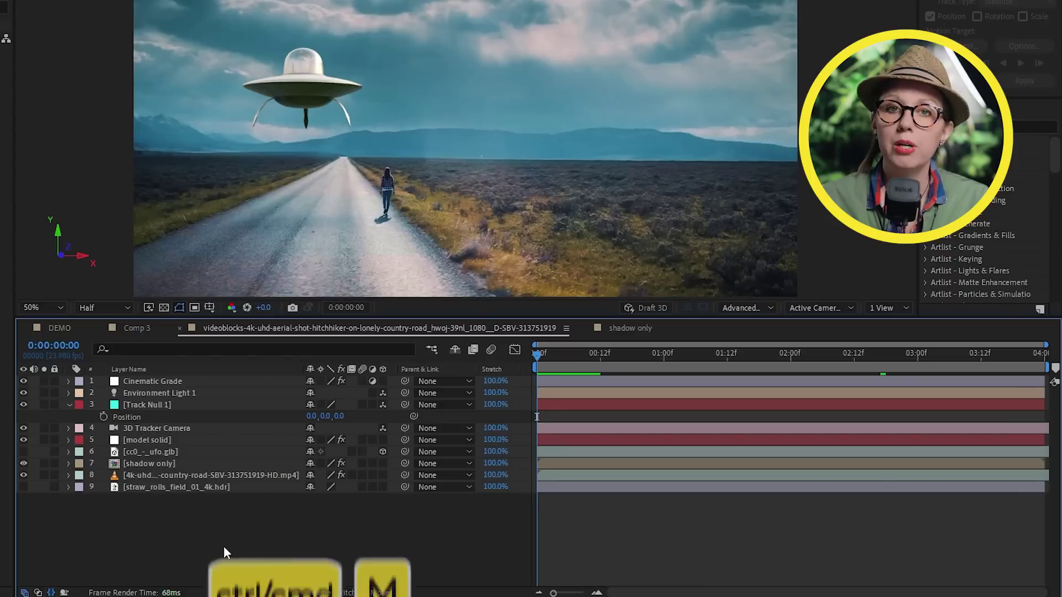
# Step: Add the road composition to the render queue and set its output module format to H.264
pyautogui.hotkey('ctrl', 'm')
pyautogui.click(133, 413)
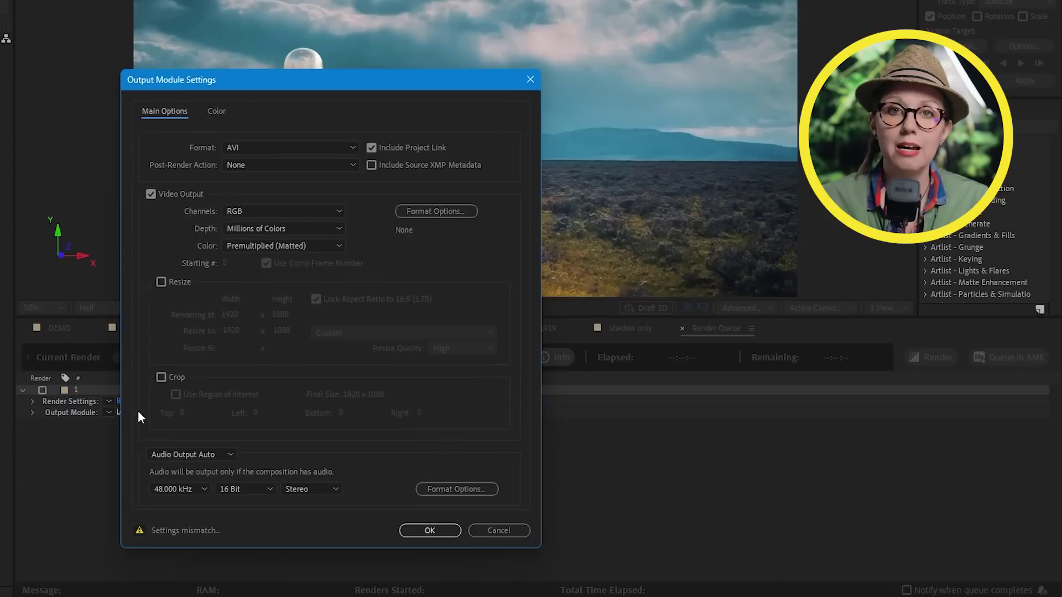
pyautogui.click(241, 148)
pyautogui.click(260, 209)
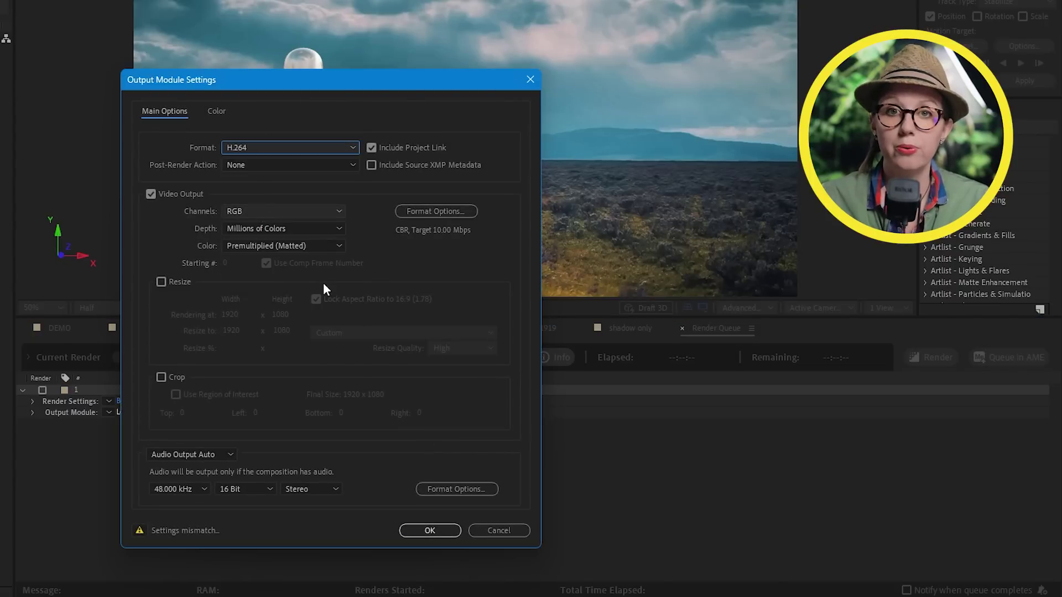